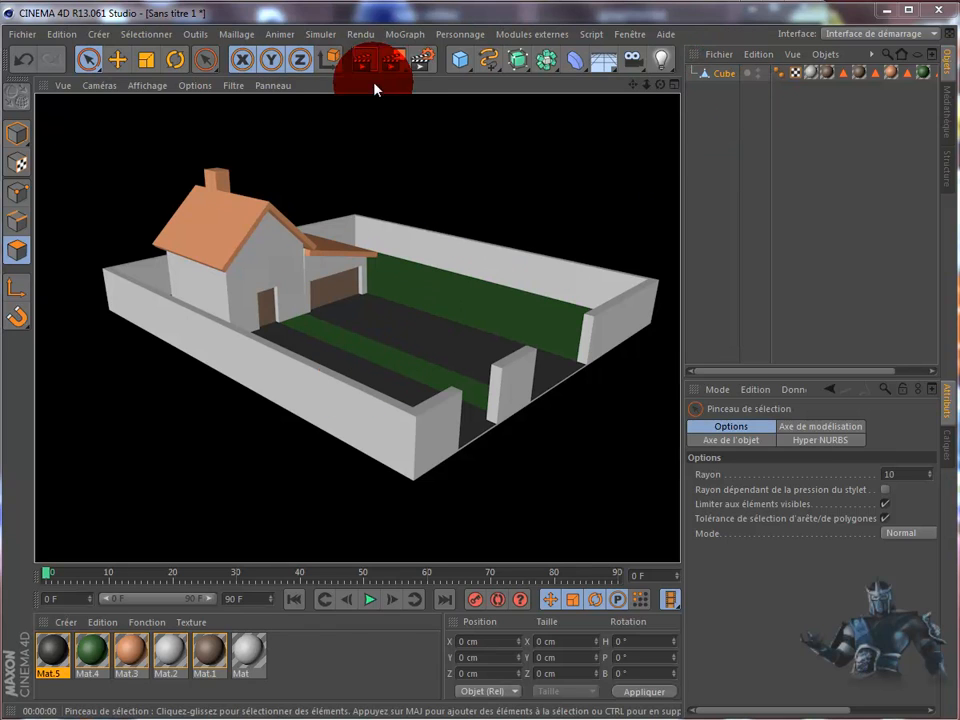
# Start a new empty project separate from the finished house scene.
pyautogui.click(726, 79)
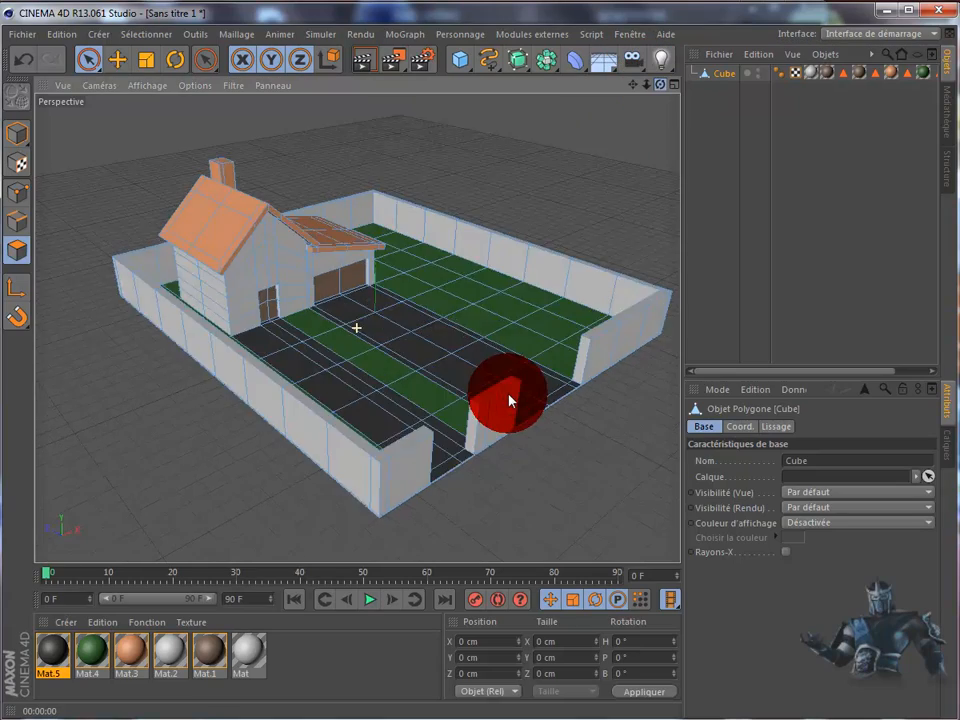
pyautogui.moveTo(509, 400)
pyautogui.keyDown('alt'); pyautogui.mouseDown()
pyautogui.moveTo(497, 403)
pyautogui.moveTo(506, 392)
pyautogui.moveTo(520, 408)
pyautogui.moveTo(523, 399)
pyautogui.moveTo(506, 399)
pyautogui.mouseUp(); pyautogui.keyUp('alt')
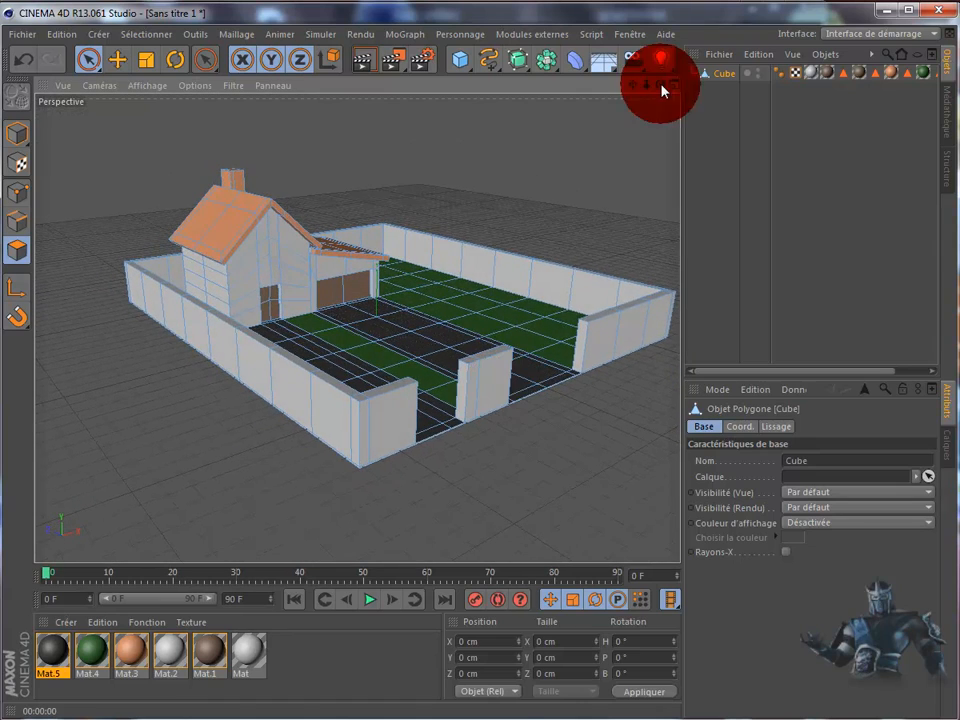
pyautogui.click(25, 34)
pyautogui.click(32, 58)
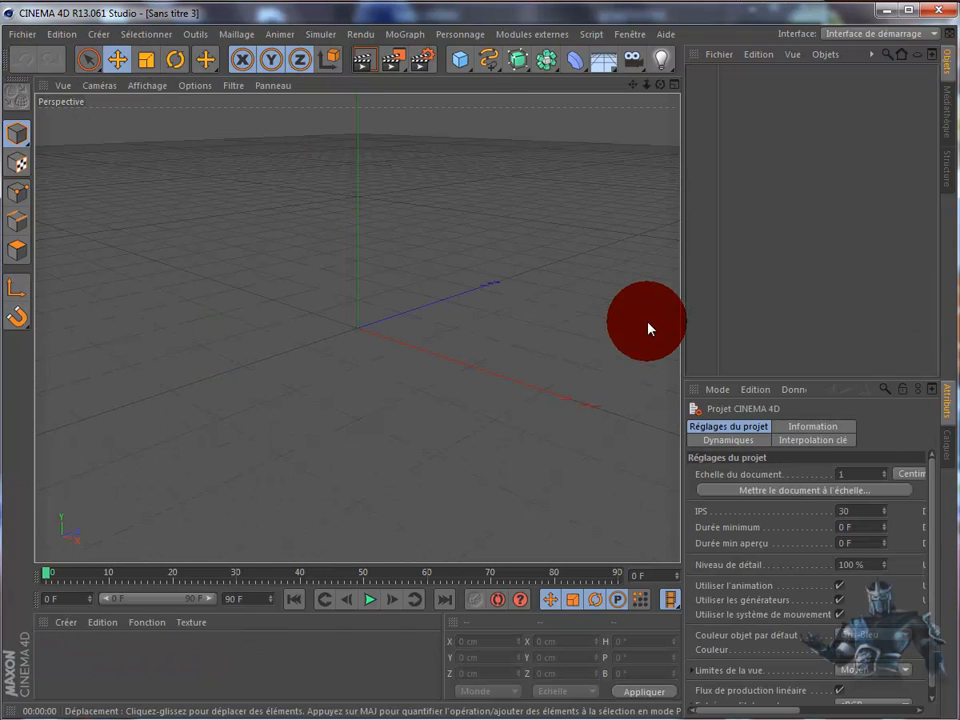
# Add a cube and flatten it into a slab by setting its Y size to 15 cm.
pyautogui.click(462, 62)
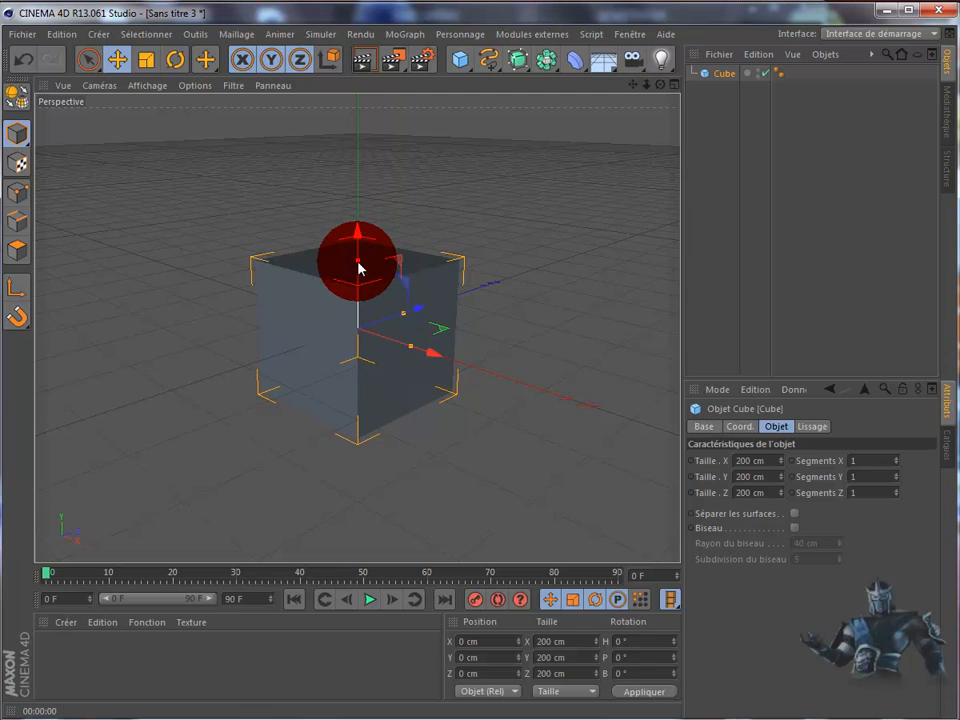
pyautogui.moveTo(360, 265); pyautogui.dragTo(393, 360)
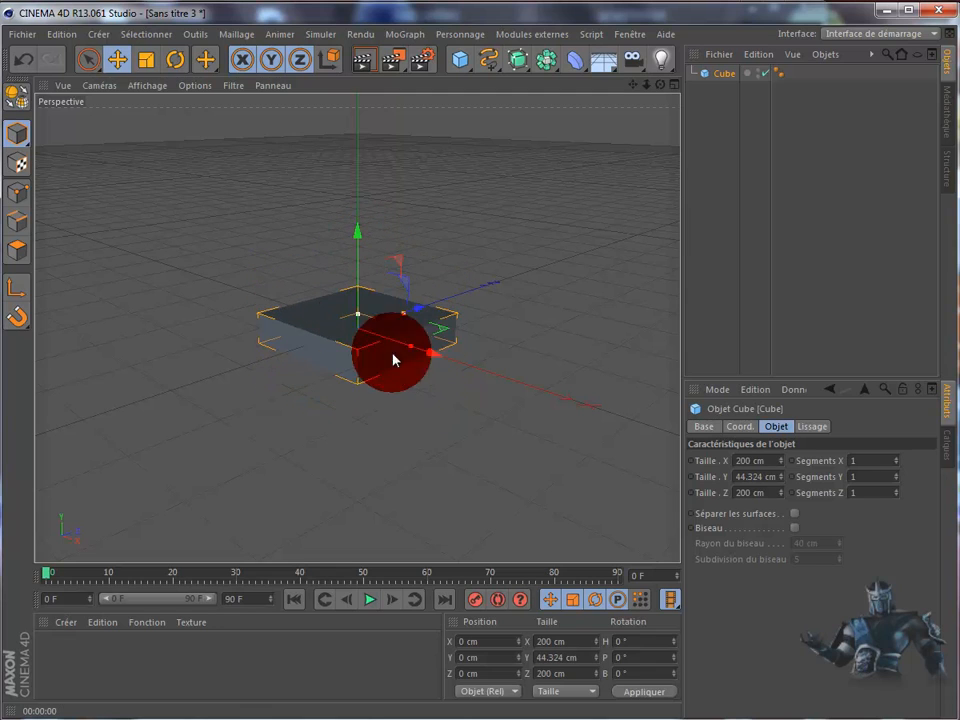
pyautogui.doubleClick(748, 477)
pyautogui.write('1')
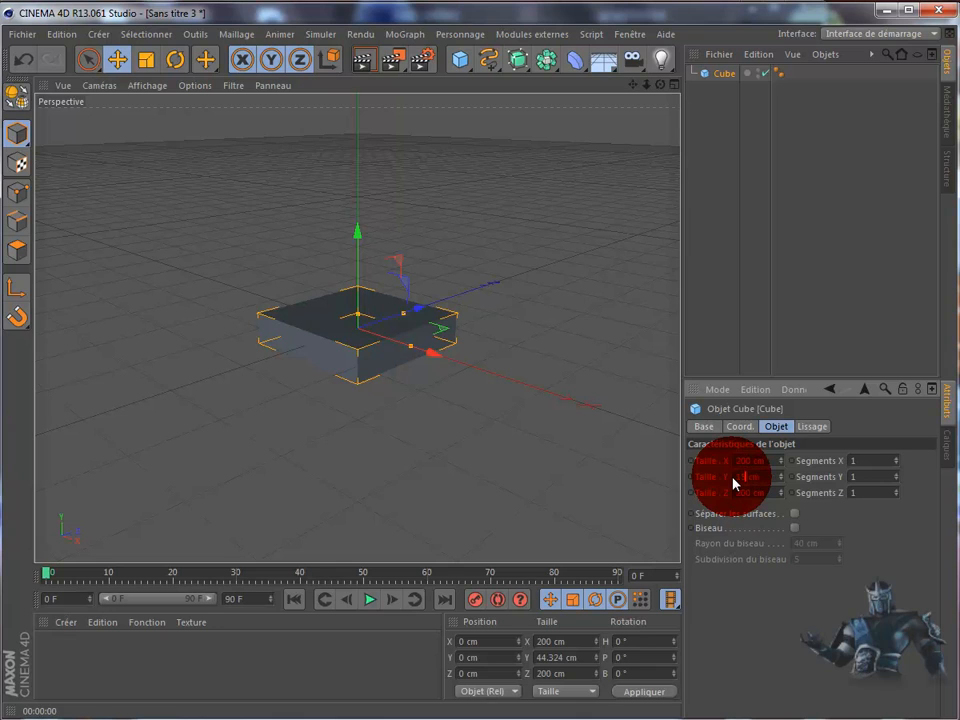
pyautogui.write('5')
pyautogui.press('Return')
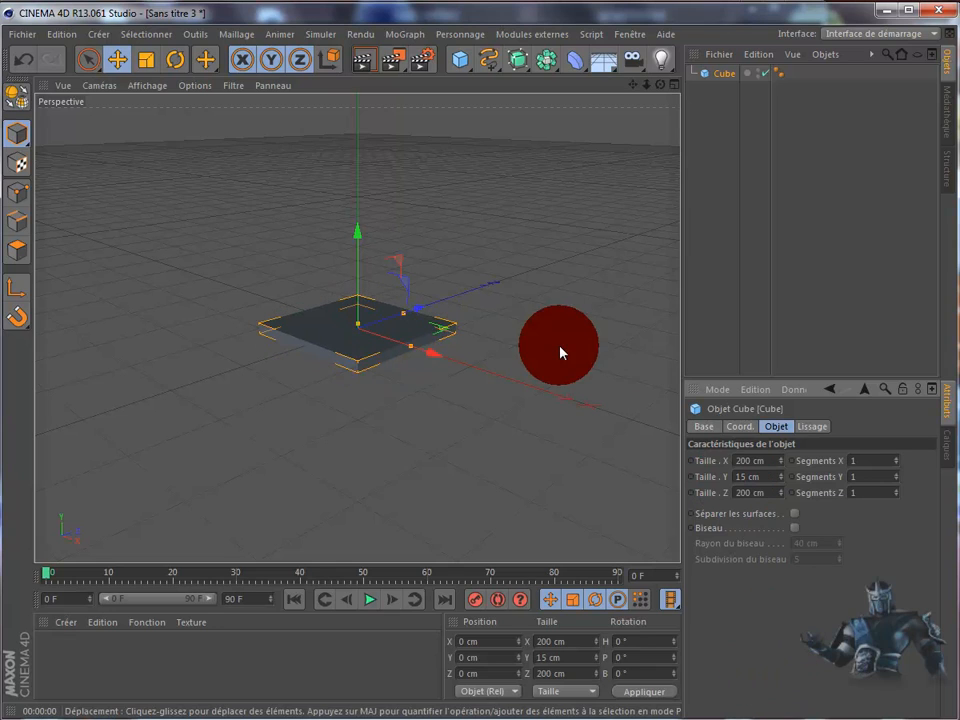
# Stretch the slab to about 2003 cm along X and about 2236 cm along Z.
pyautogui.moveTo(660, 85); pyautogui.dragTo(619, 315)
pyautogui.moveTo(632, 85); pyautogui.dragTo(500, 399)
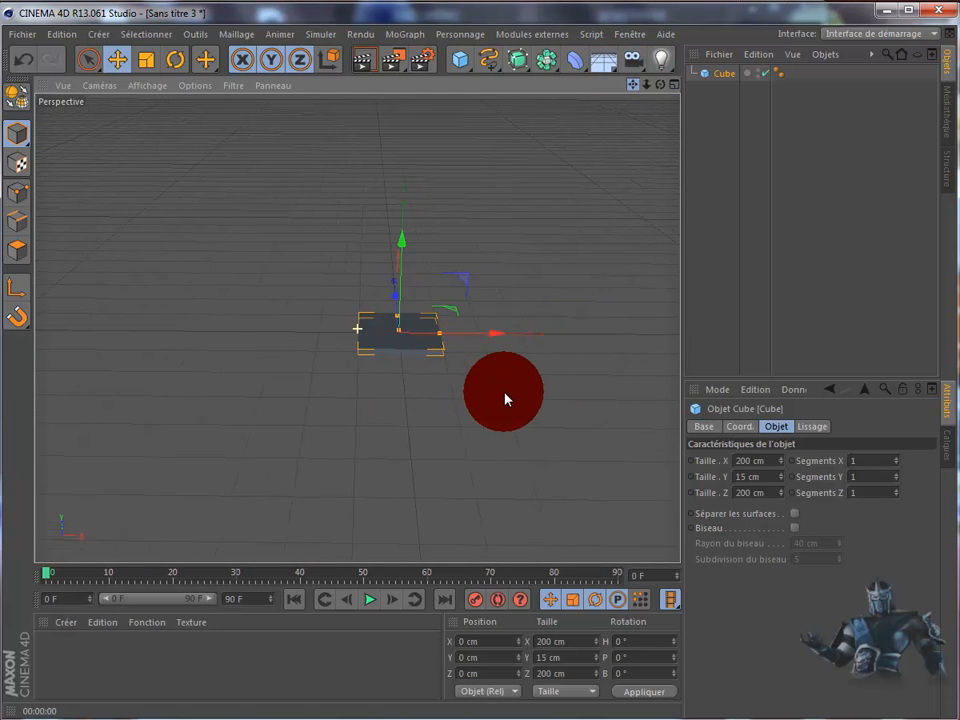
pyautogui.scroll(-2, 589, 265)
pyautogui.moveTo(632, 85); pyautogui.dragTo(696, 324)
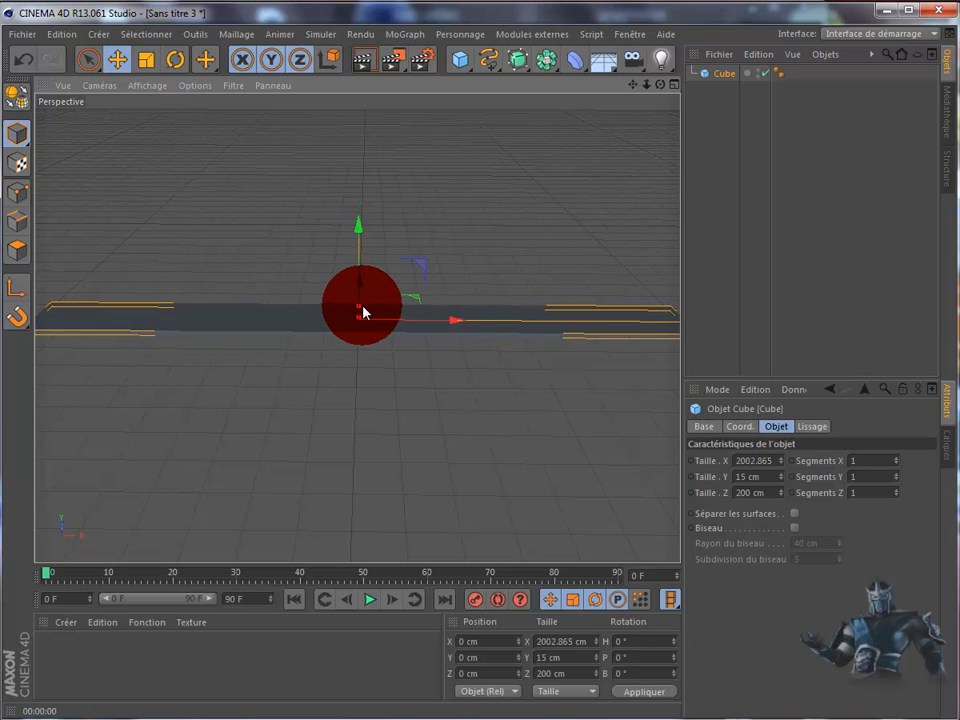
pyautogui.moveTo(363, 311); pyautogui.dragTo(389, 224)
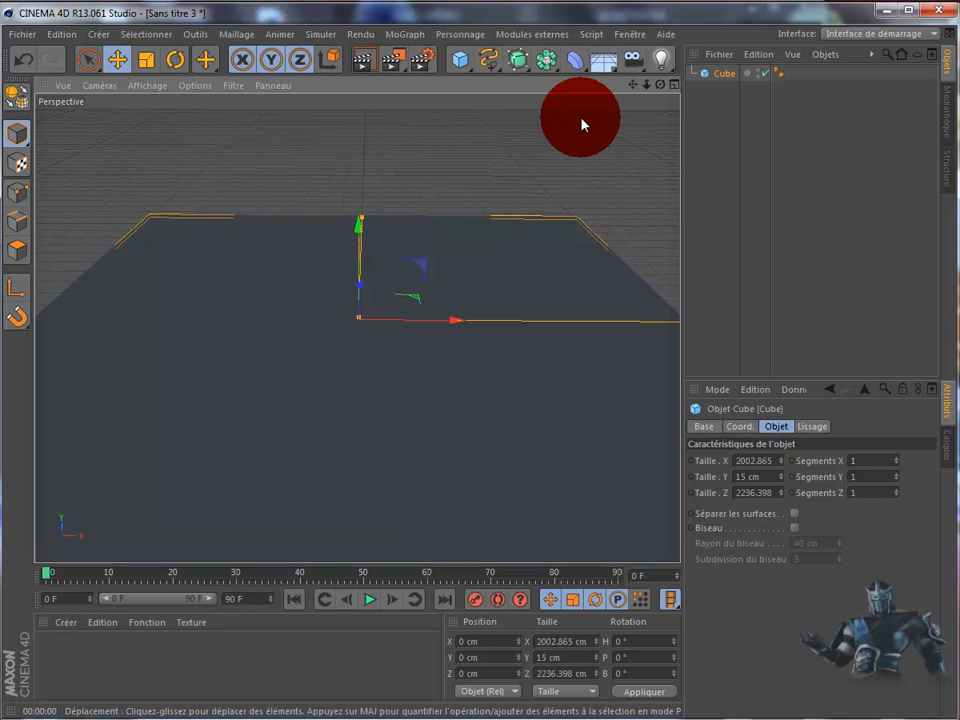
# Display the viewport in quick shading with lines (Ombrage rapide (lignes)) and set the slab's X and Z segments to 8 each.
pyautogui.scroll(-8, 581, 132)
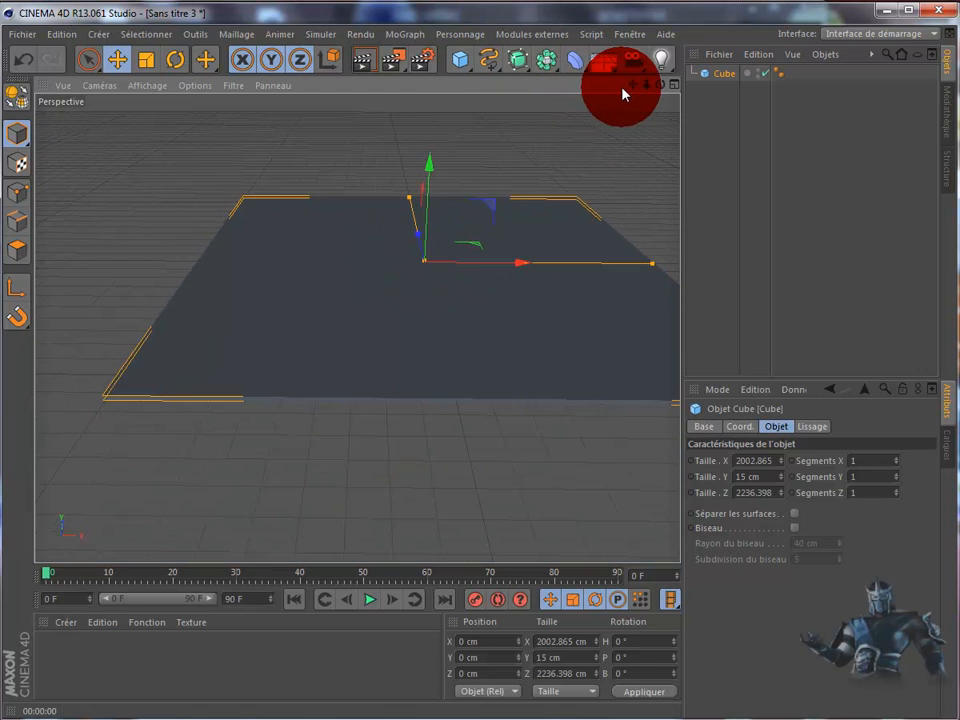
pyautogui.moveTo(629, 86); pyautogui.dragTo(510, 400)
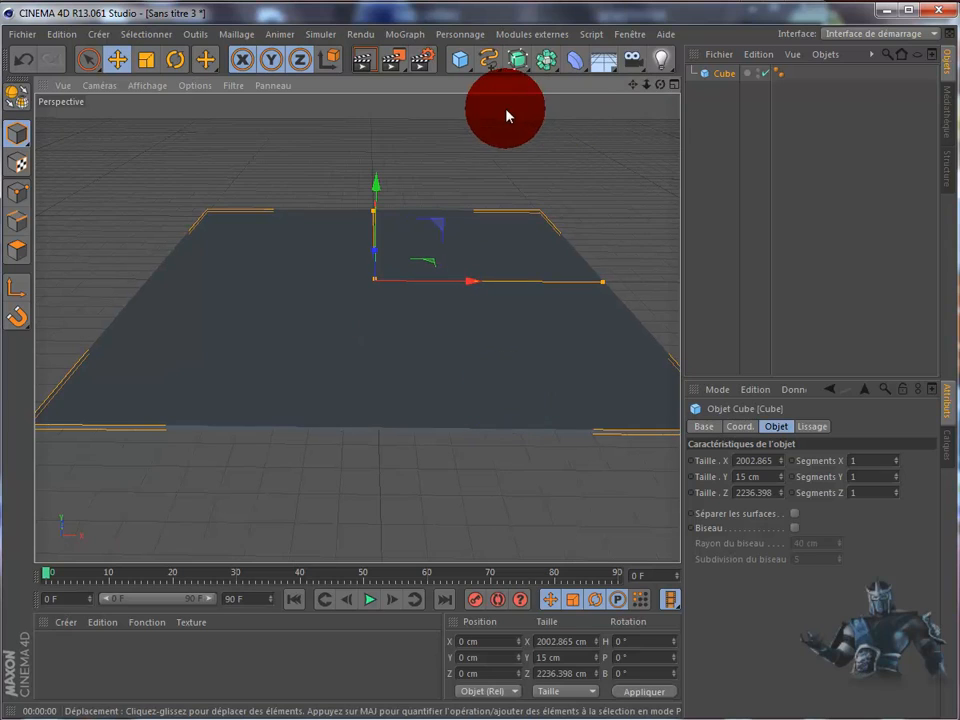
pyautogui.click(146, 87)
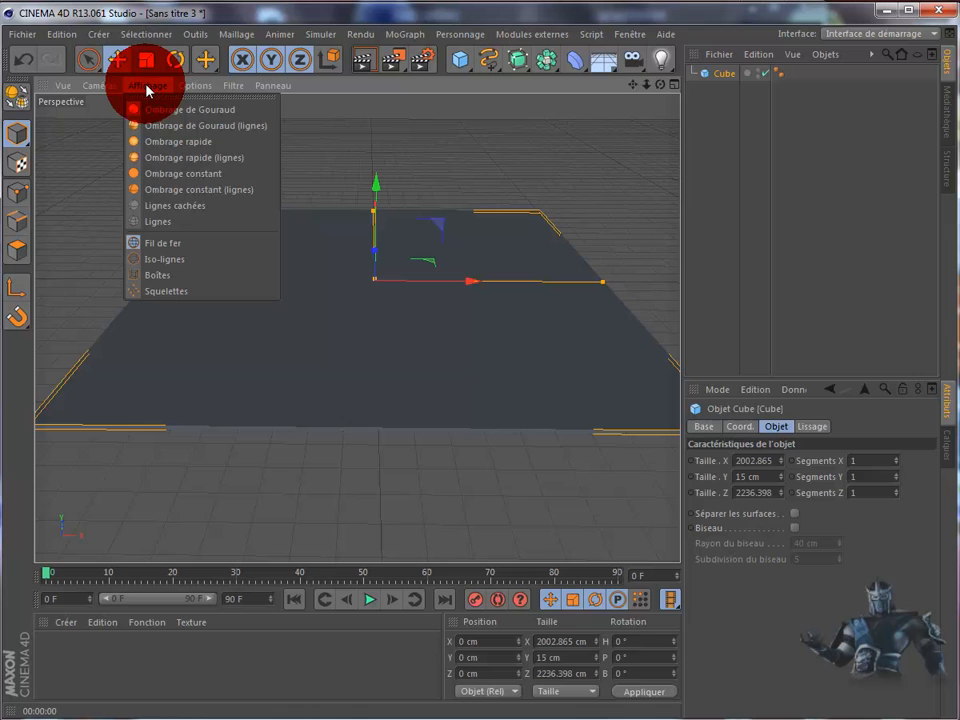
pyautogui.click(176, 162)
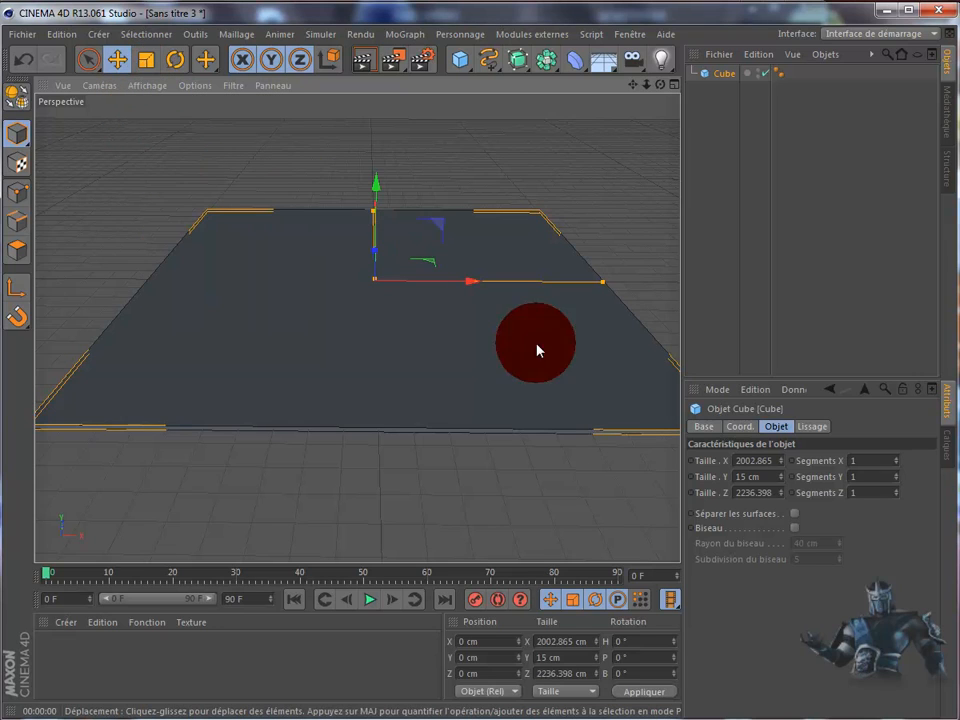
pyautogui.click(847, 462)
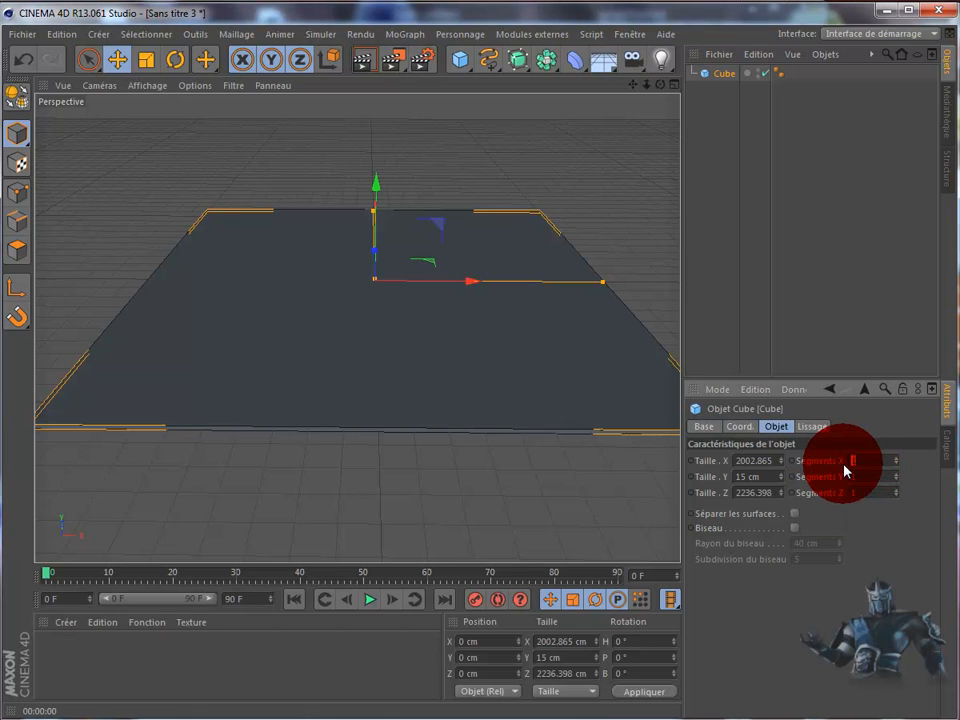
pyautogui.write('8')
pyautogui.click(863, 493)
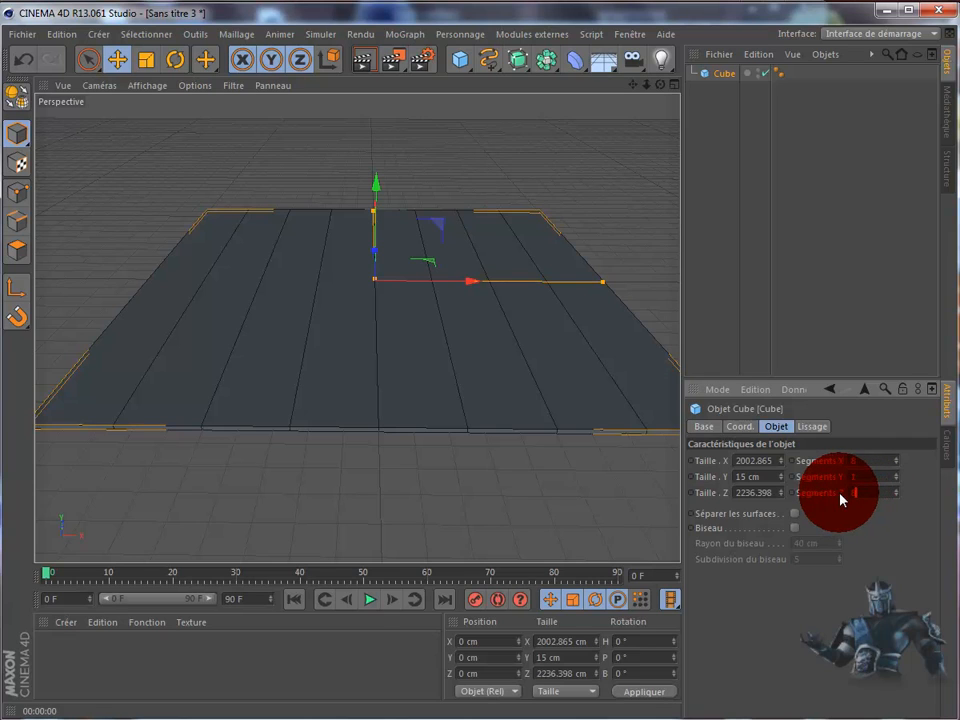
pyautogui.write('8')
pyautogui.press('Return')
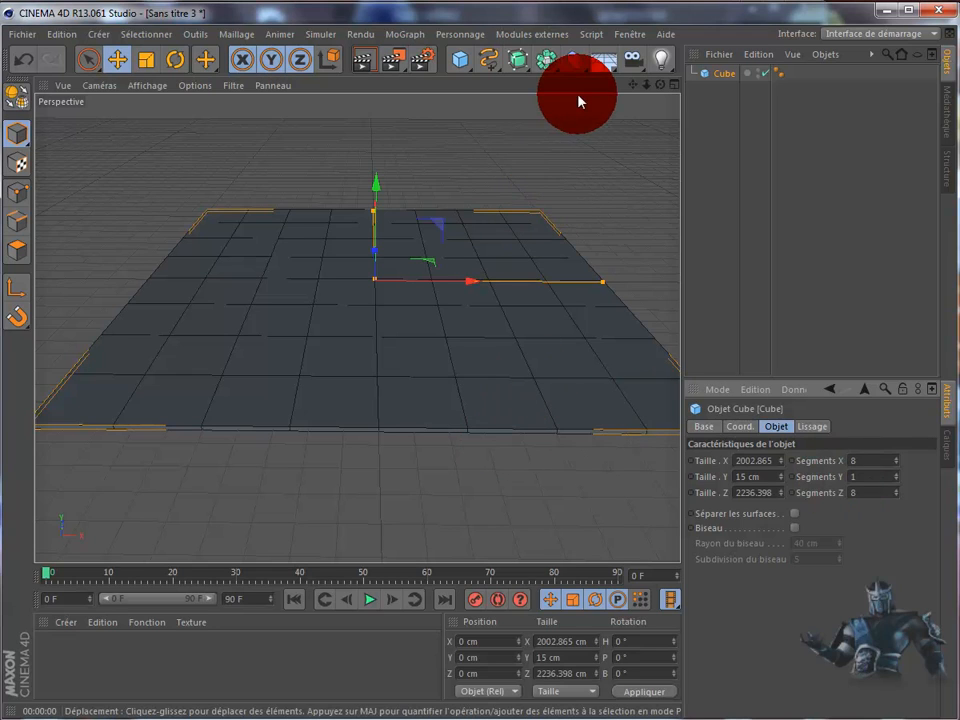
# Convert the slab to an editable polygon object and switch to polygon mode.
pyautogui.click(18, 99)
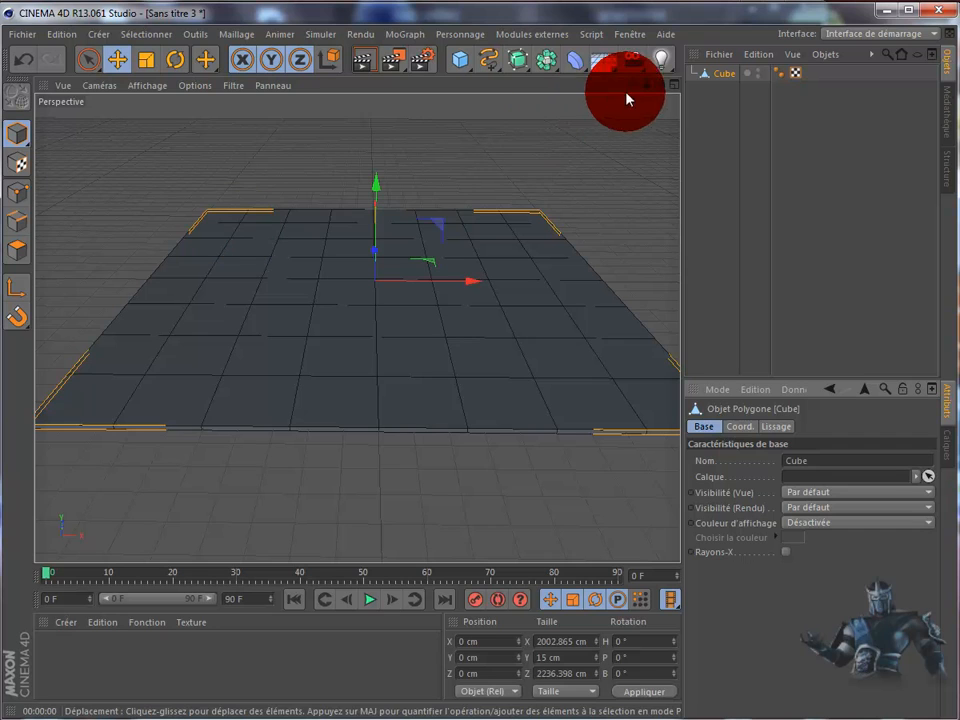
pyautogui.moveTo(660, 84); pyautogui.dragTo(510, 399)
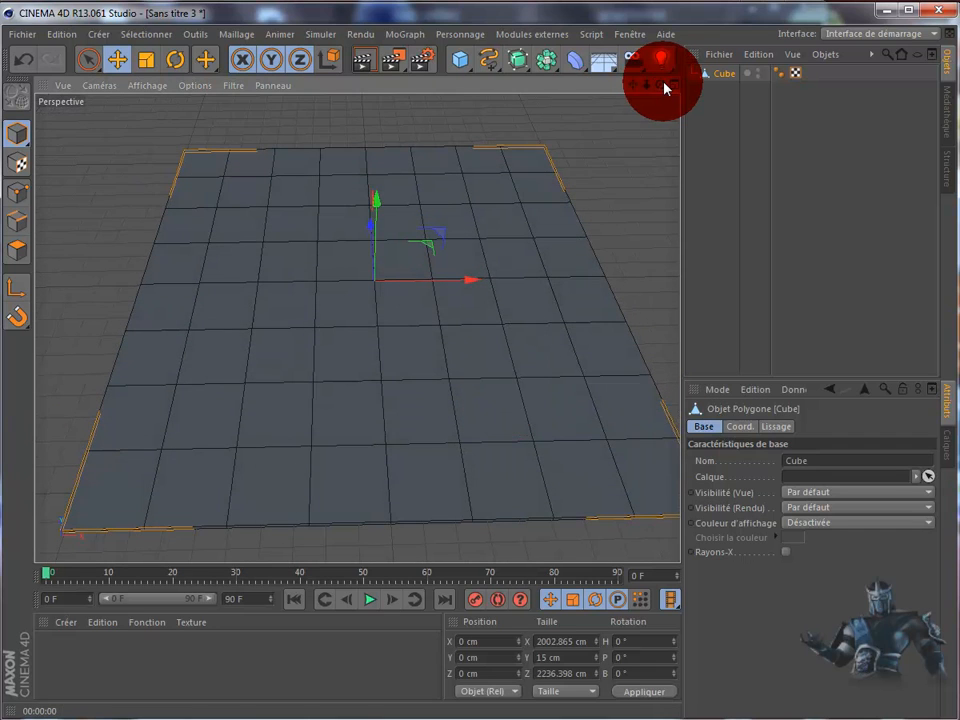
pyautogui.click(17, 254)
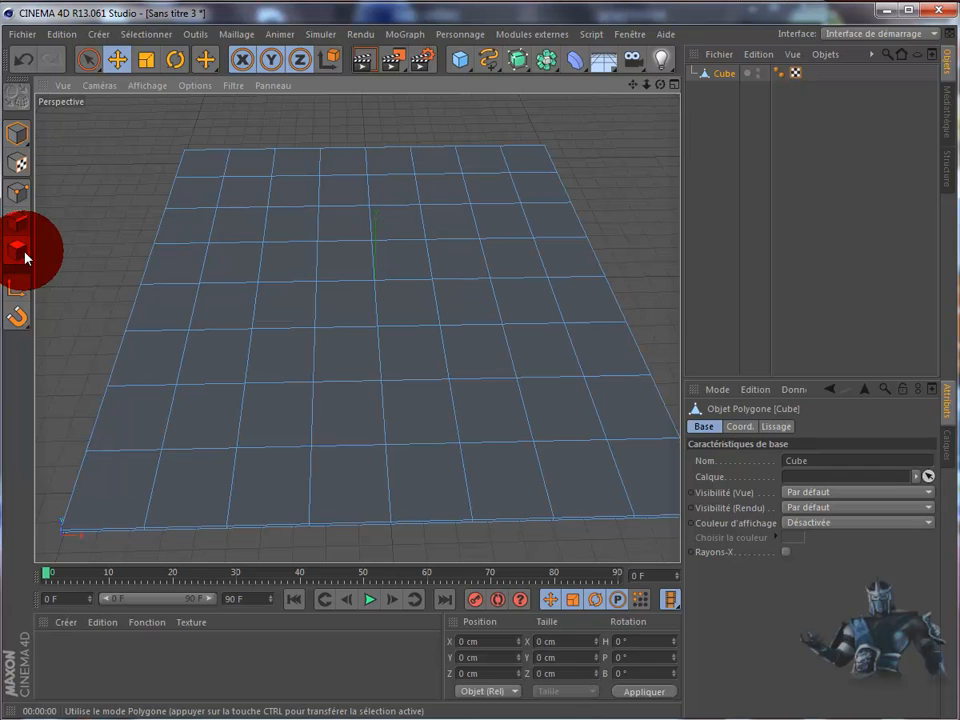
# Extrude a 2×2 block of top polygons, one cell in from the slab's back-left corner, upward by about 362 cm.
pyautogui.click(250, 197)
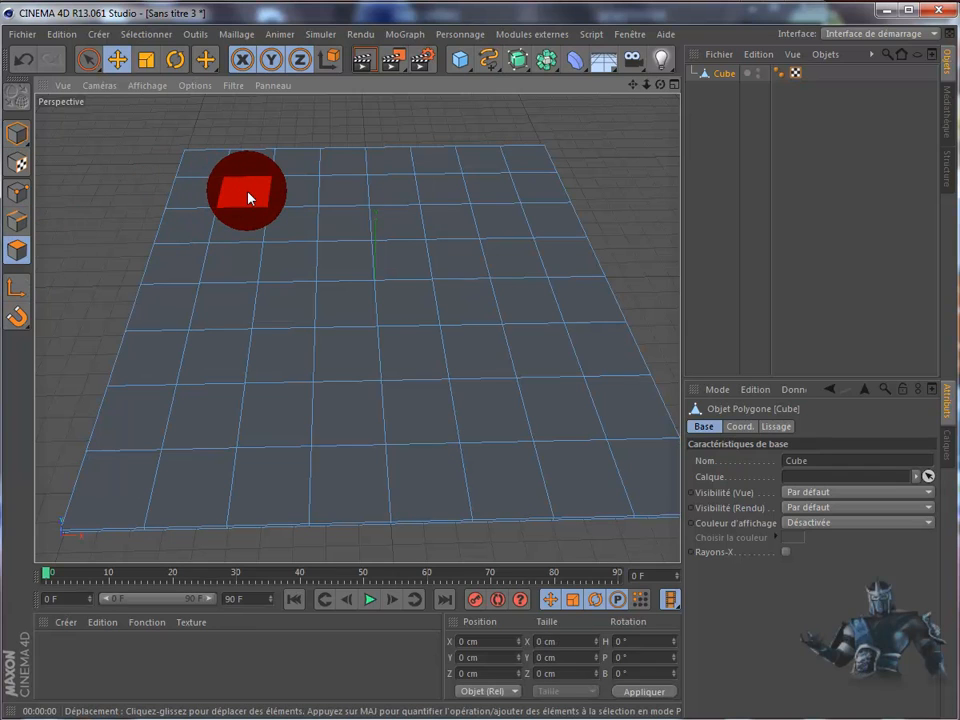
pyautogui.moveTo(250, 197); pyautogui.dragTo(291, 229)
pyautogui.keyDown('shift'); pyautogui.click(300, 212); pyautogui.keyUp('shift')
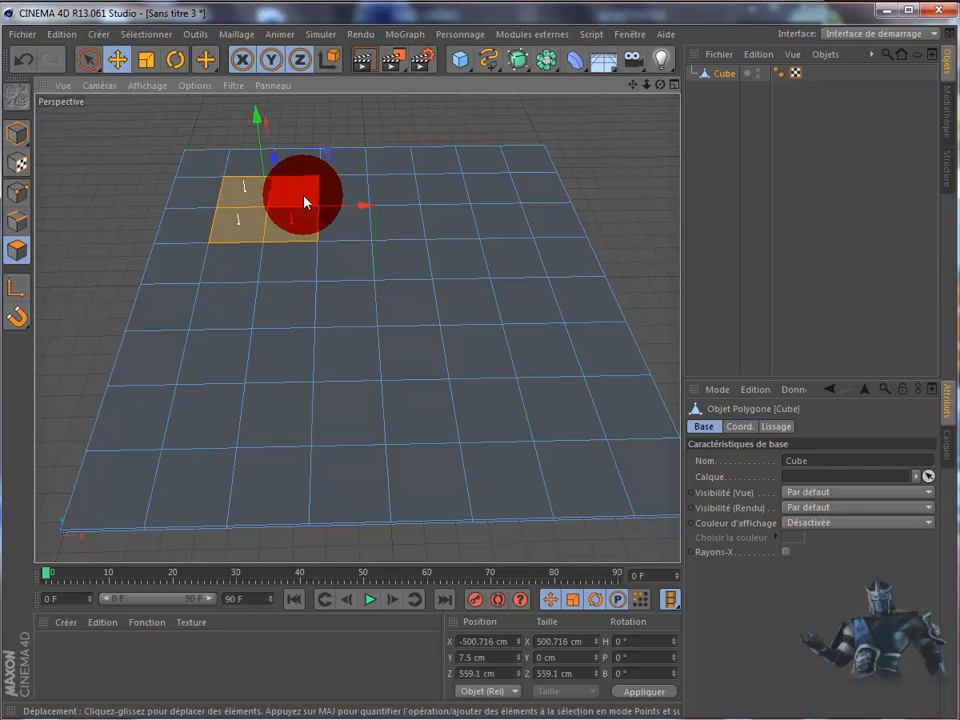
pyautogui.keyDown('shift'); pyautogui.click(303, 197); pyautogui.keyUp('shift')
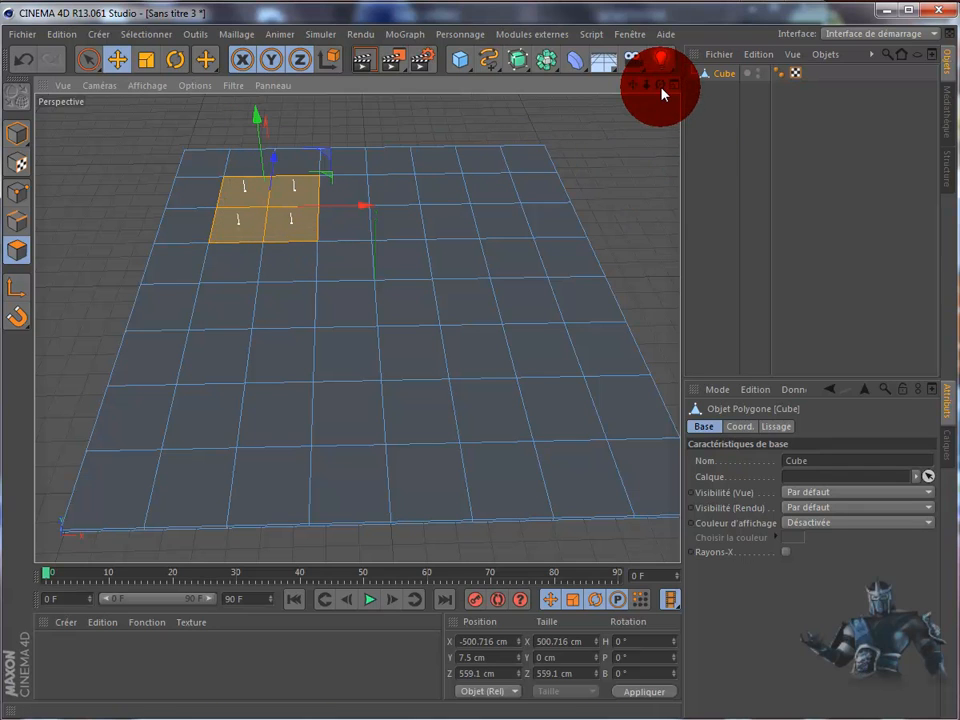
pyautogui.keyDown('alt'); pyautogui.moveTo(510, 392); pyautogui.dragTo(508, 396); pyautogui.keyUp('alt')
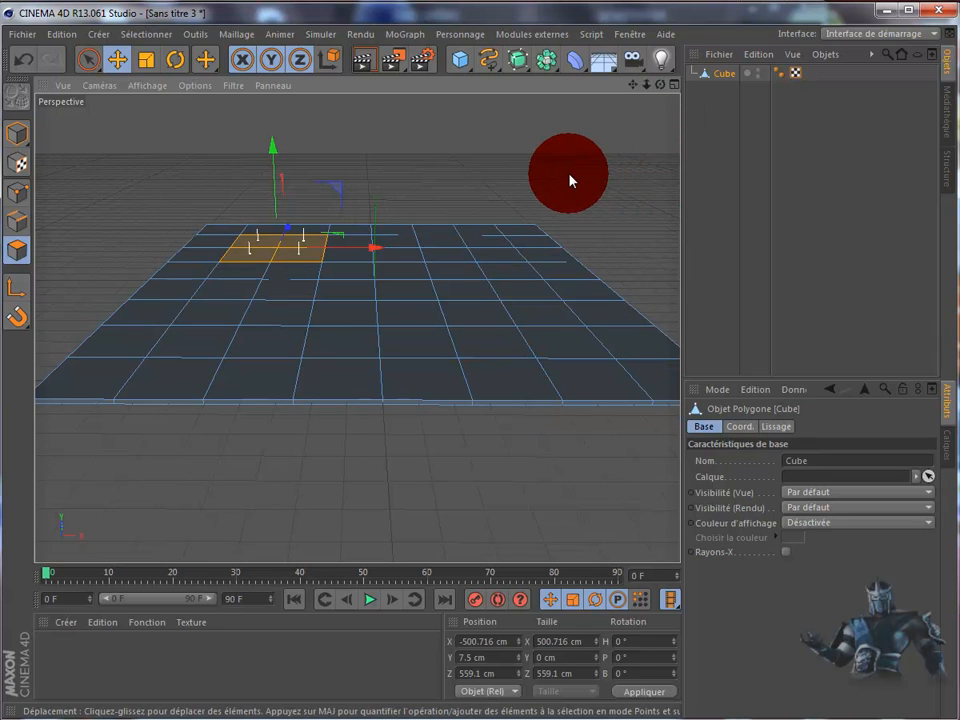
pyautogui.rightClick(570, 181)
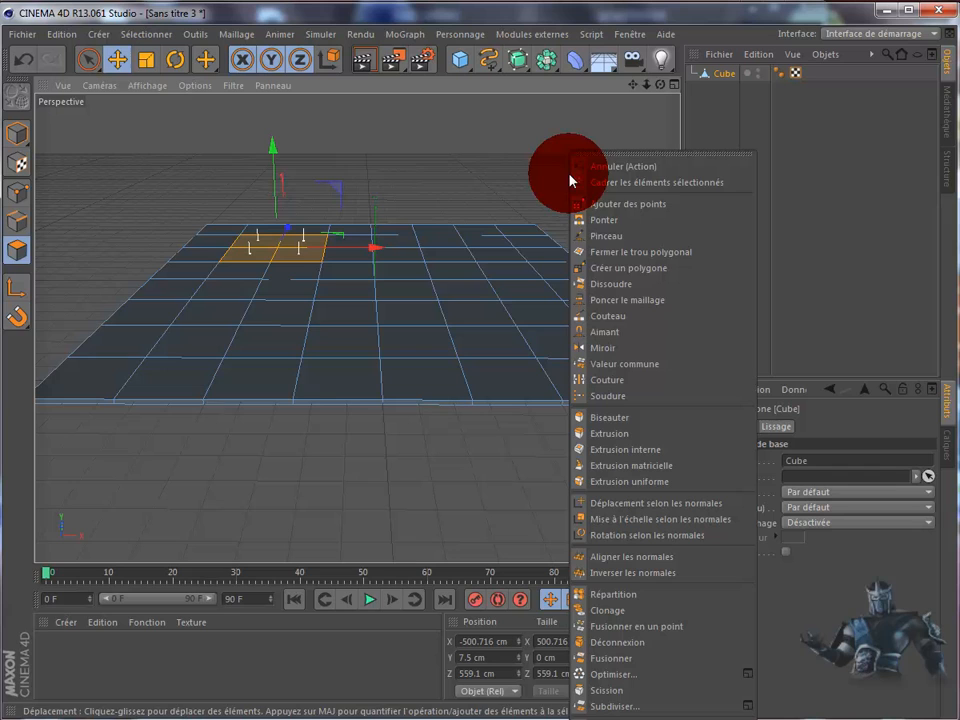
pyautogui.click(620, 437)
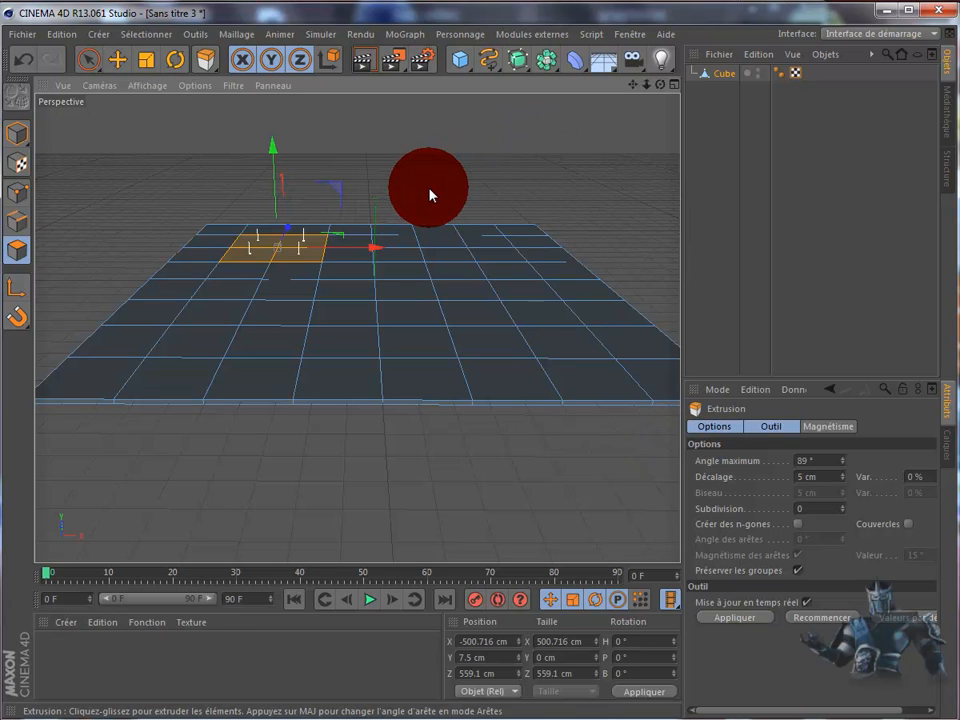
pyautogui.moveTo(510, 396); pyautogui.dragTo(510, 398)
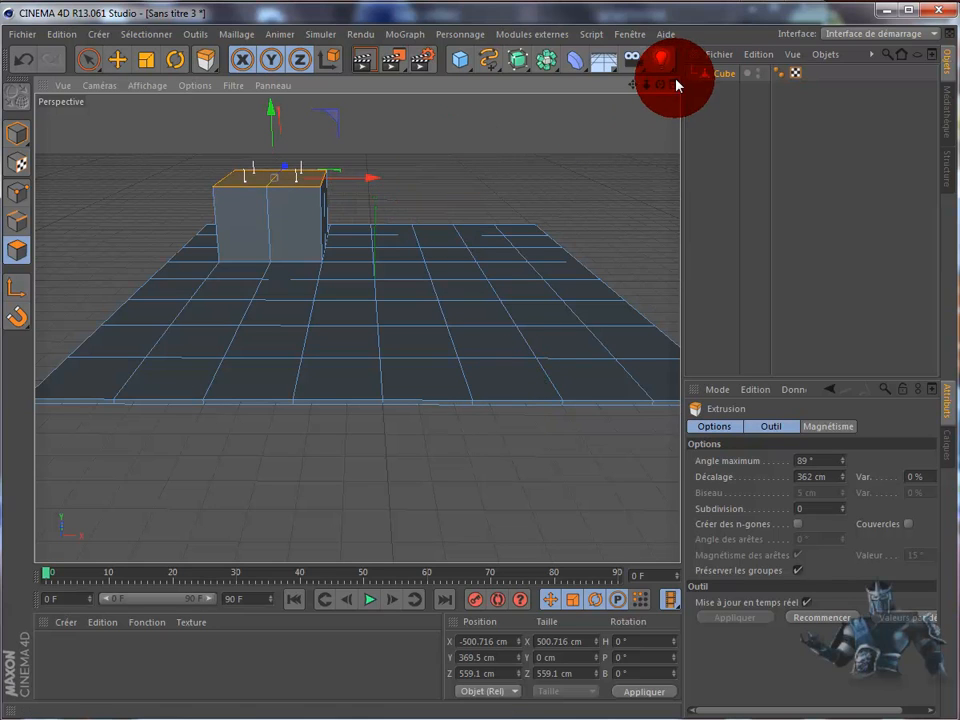
# Raise the two front-to-back centre edges on top of the block to about Y 551 cm, forming a gable ridge.
pyautogui.moveTo(634, 88); pyautogui.dragTo(510, 399)
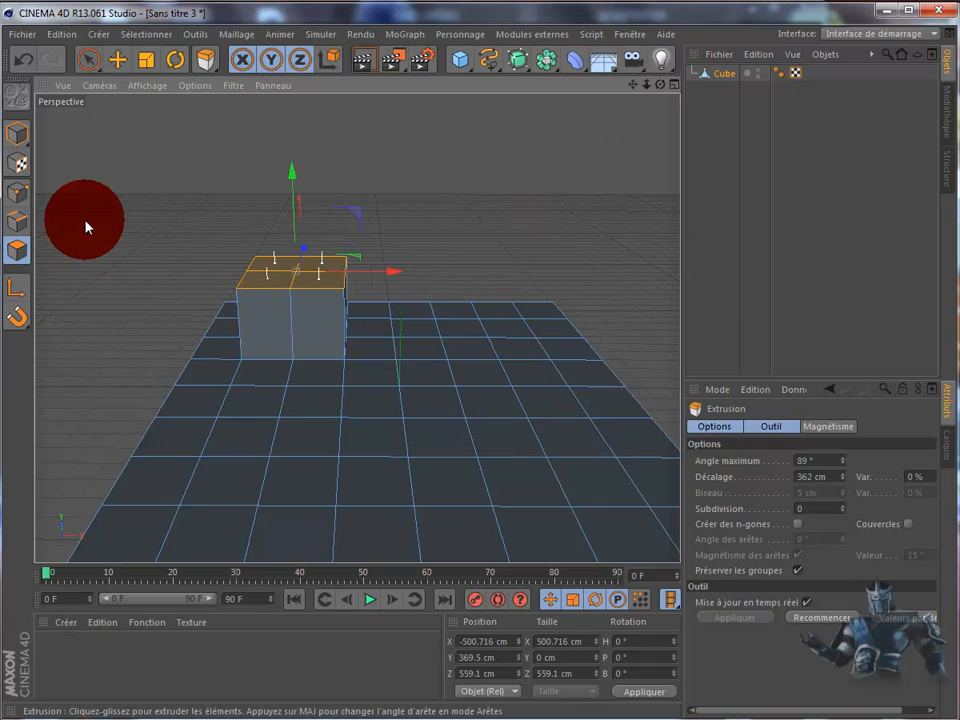
pyautogui.click(20, 226)
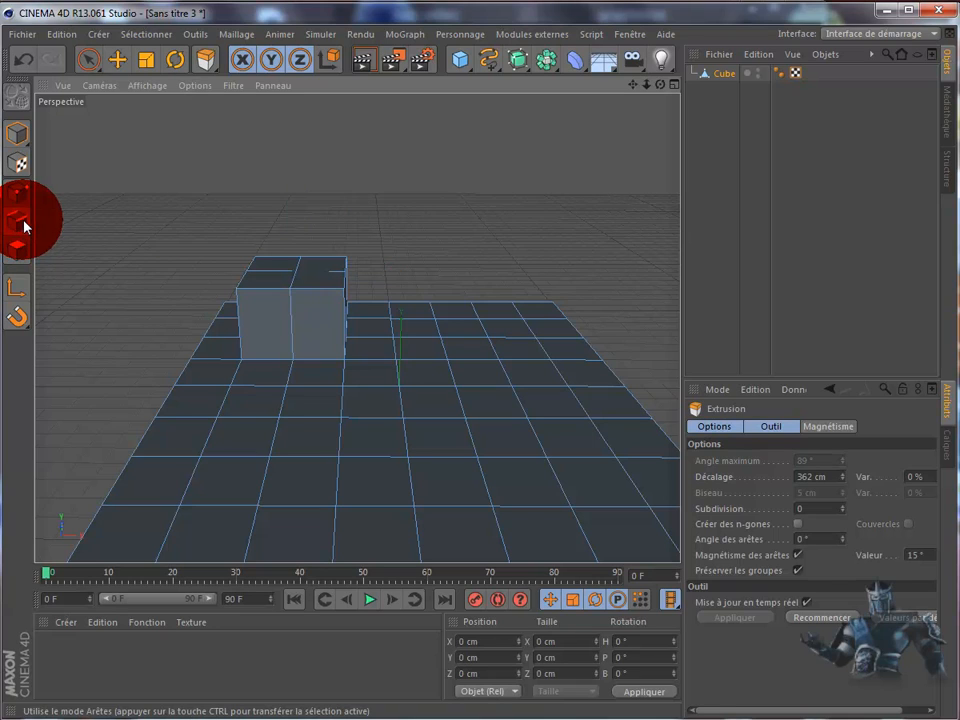
pyautogui.click(300, 268)
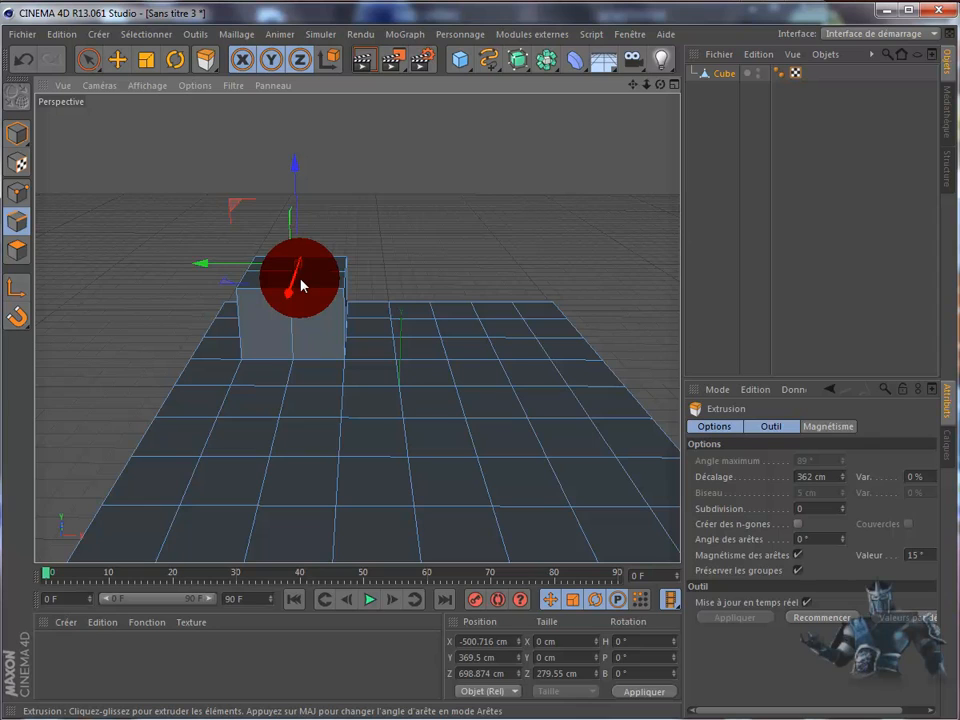
pyautogui.click(300, 281)
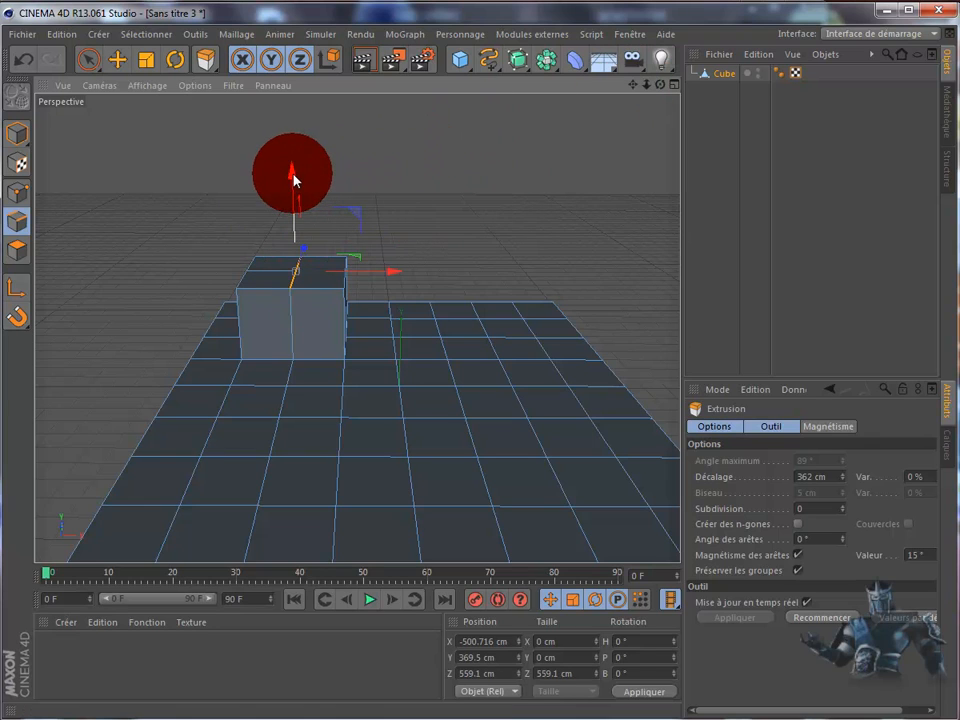
pyautogui.moveTo(294, 179); pyautogui.dragTo(294, 141)
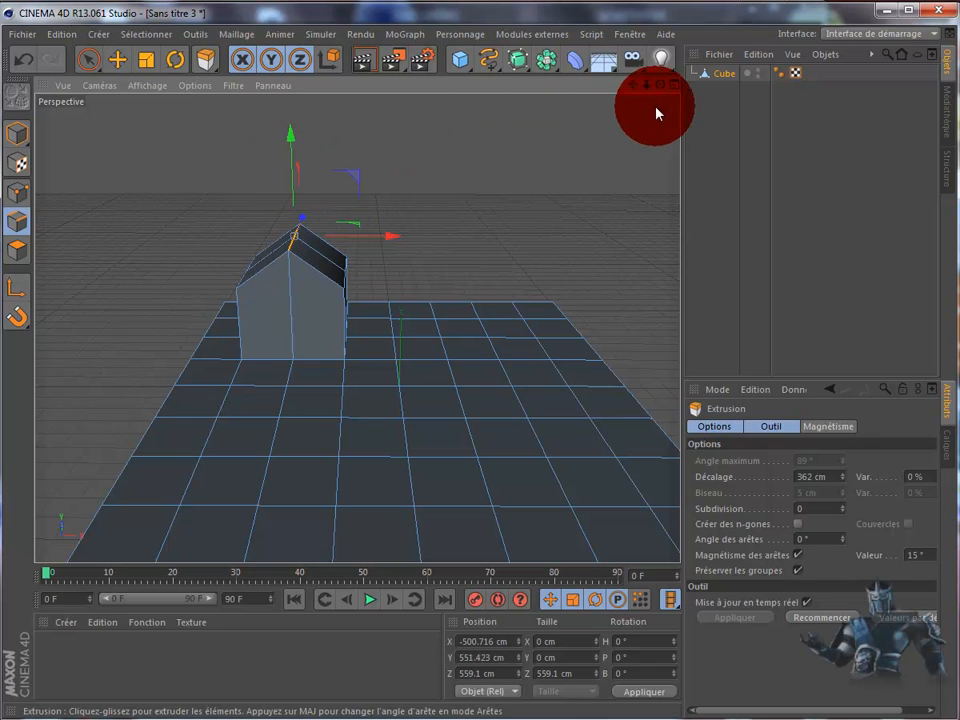
# Extrude the four sloped roof polygons of the house outward by about 27 cm.
pyautogui.moveTo(660, 87); pyautogui.dragTo(510, 396)
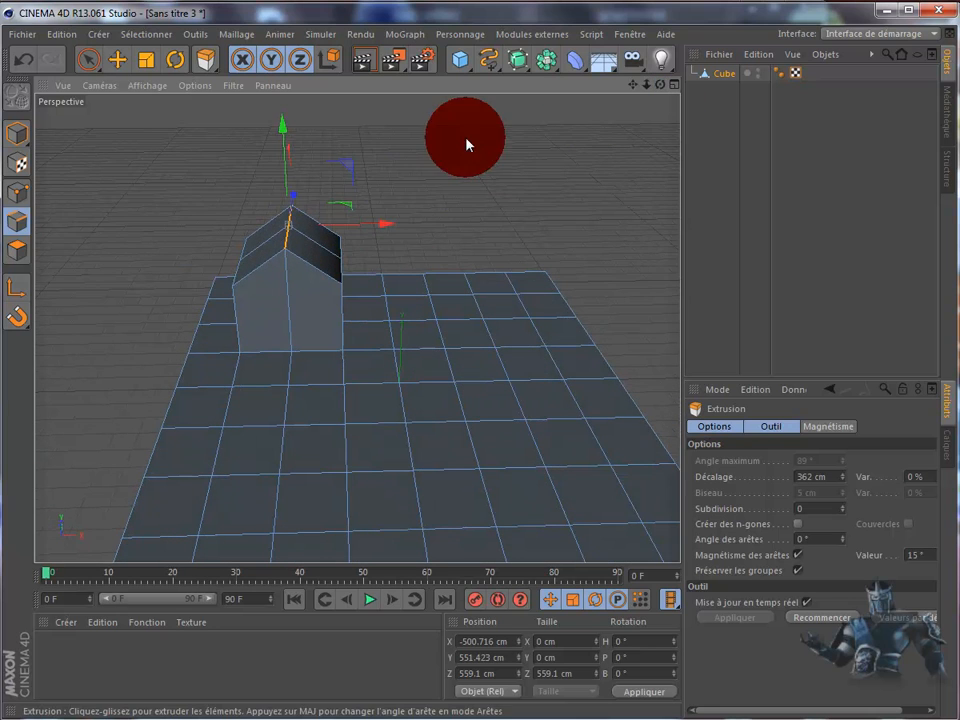
pyautogui.click(19, 252)
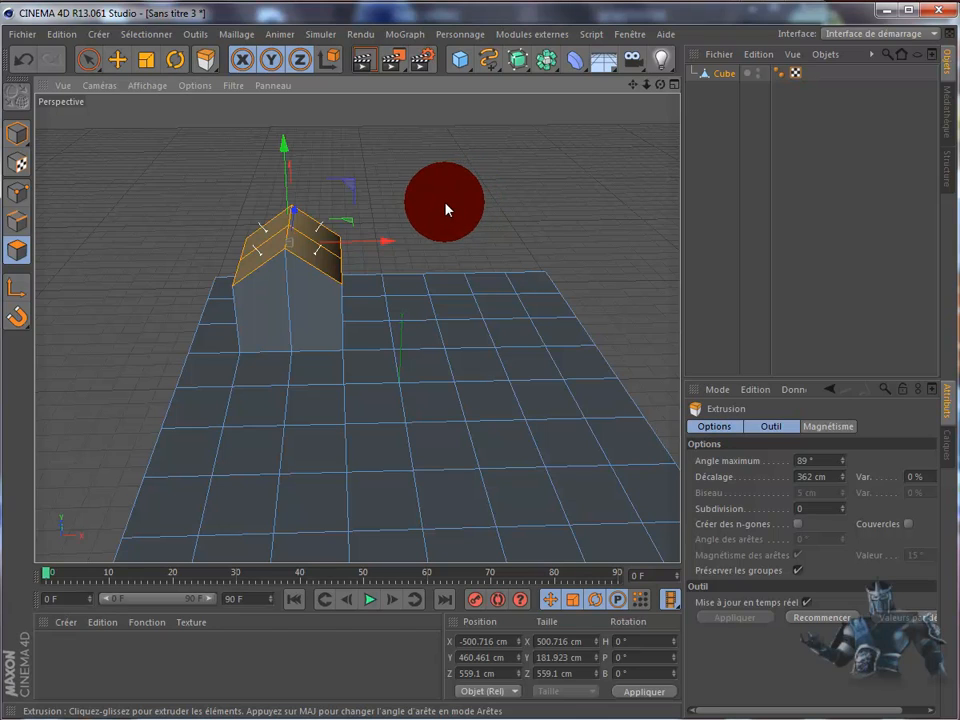
pyautogui.moveTo(446, 209); pyautogui.dragTo(510, 398)
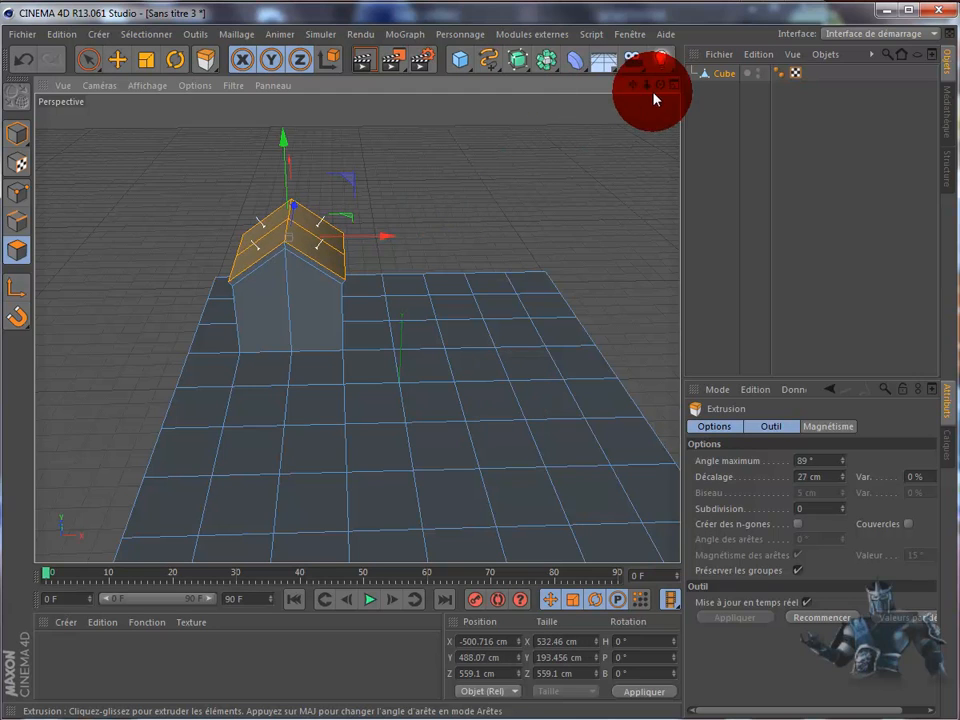
# Clear the roof polygon selection and select the two thin rim polygons along the roof's front gable.
pyautogui.moveTo(661, 88); pyautogui.dragTo(509, 399)
pyautogui.scroll(2, 570, 245)
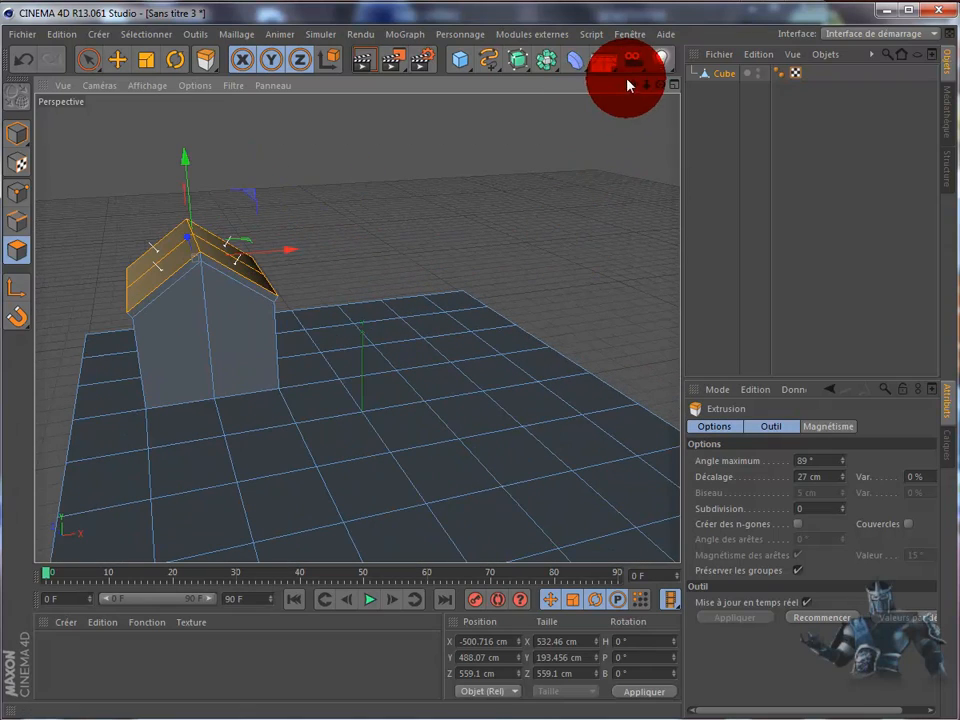
pyautogui.moveTo(632, 86); pyautogui.dragTo(205, 168)
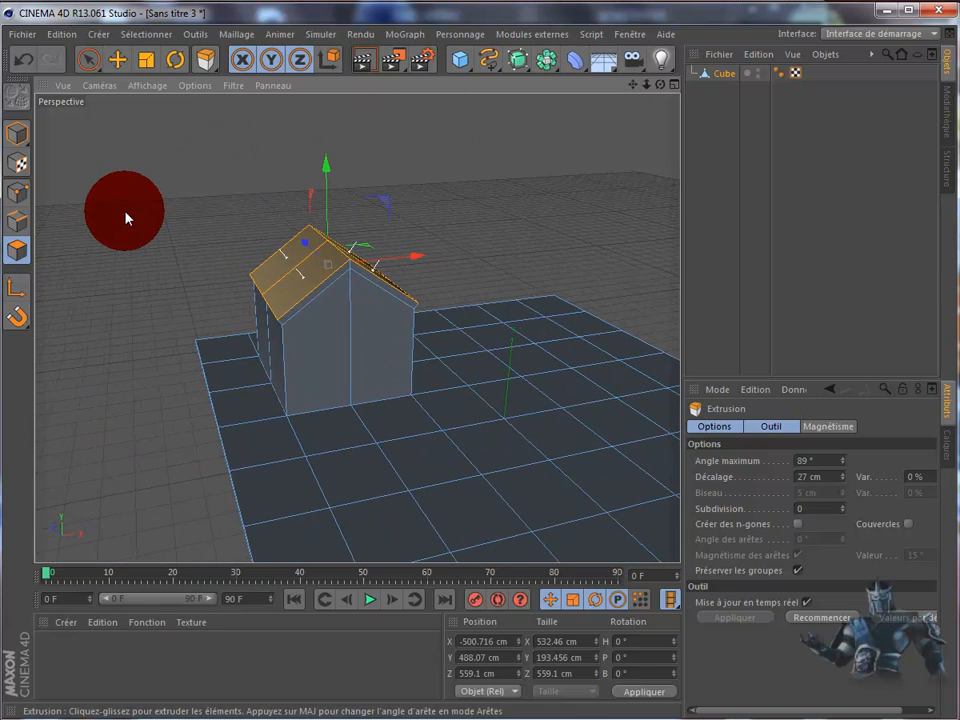
pyautogui.click(118, 62)
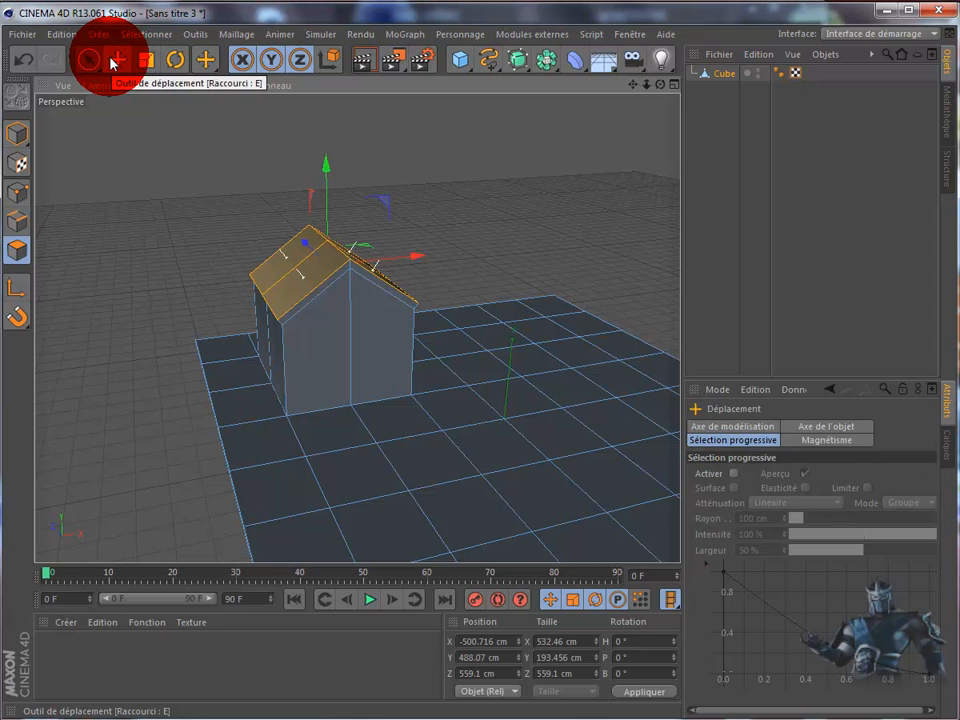
pyautogui.click(90, 63)
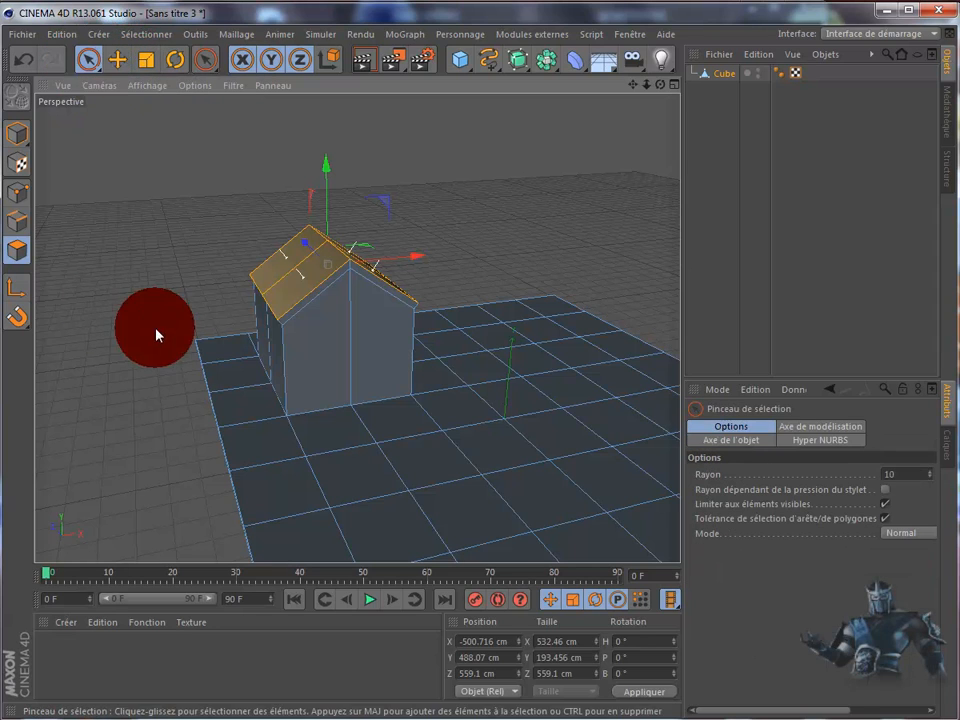
pyautogui.moveTo(377, 249)
pyautogui.mouseDown()
pyautogui.moveTo(321, 274)
pyautogui.moveTo(202, 288)
pyautogui.mouseUp()
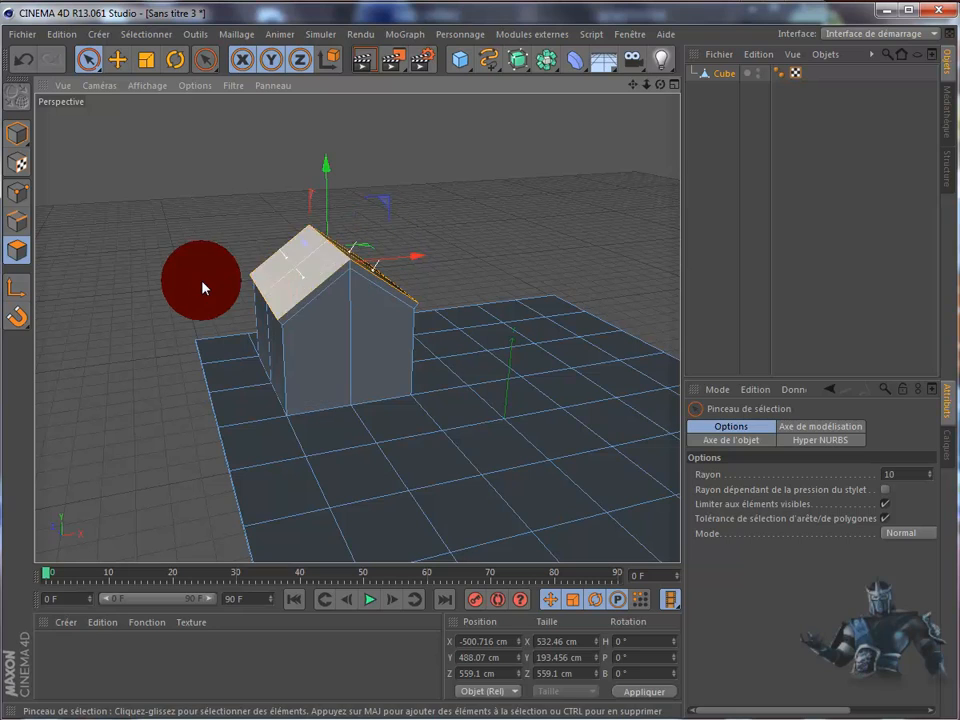
pyautogui.click(139, 261)
pyautogui.moveTo(268, 320); pyautogui.dragTo(305, 318)
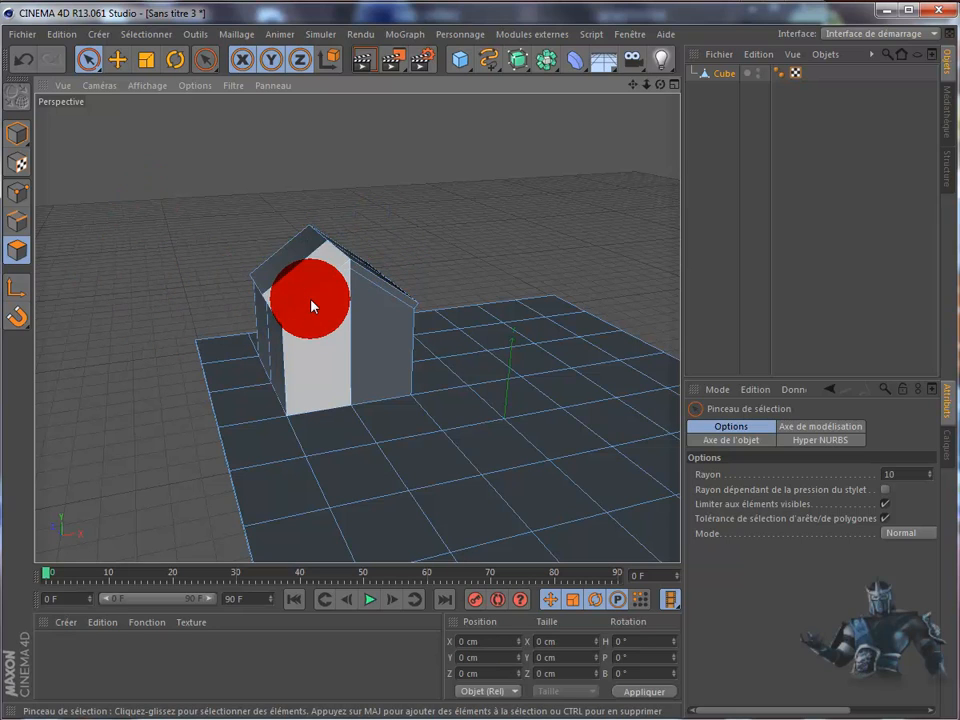
pyautogui.click(117, 59)
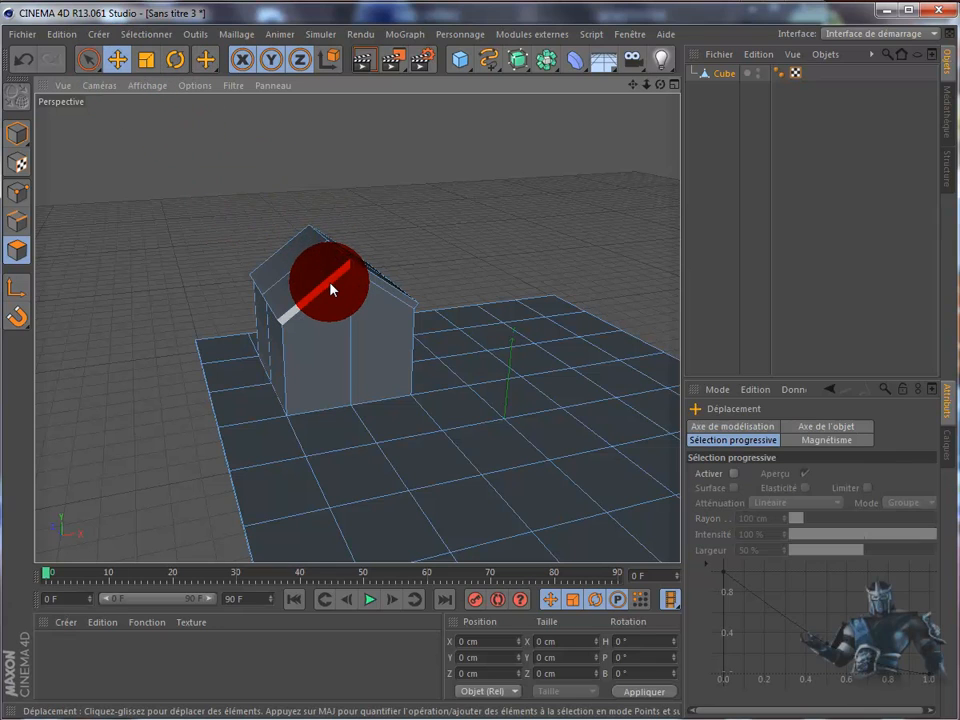
pyautogui.click(331, 288)
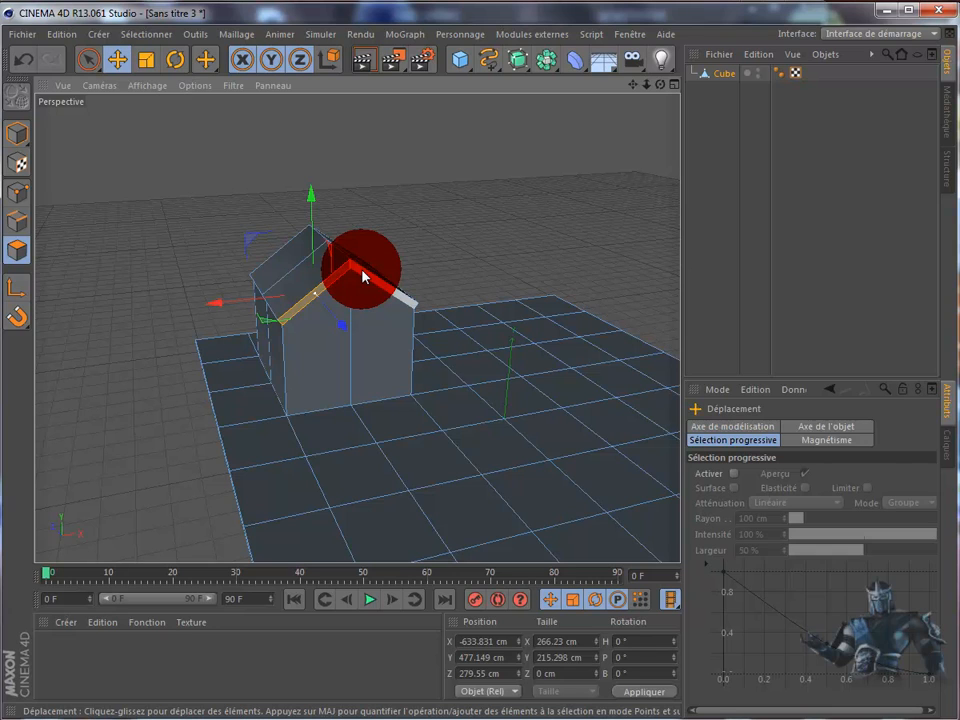
pyautogui.keyDown('shift'); pyautogui.click(362, 277); pyautogui.keyUp('shift')
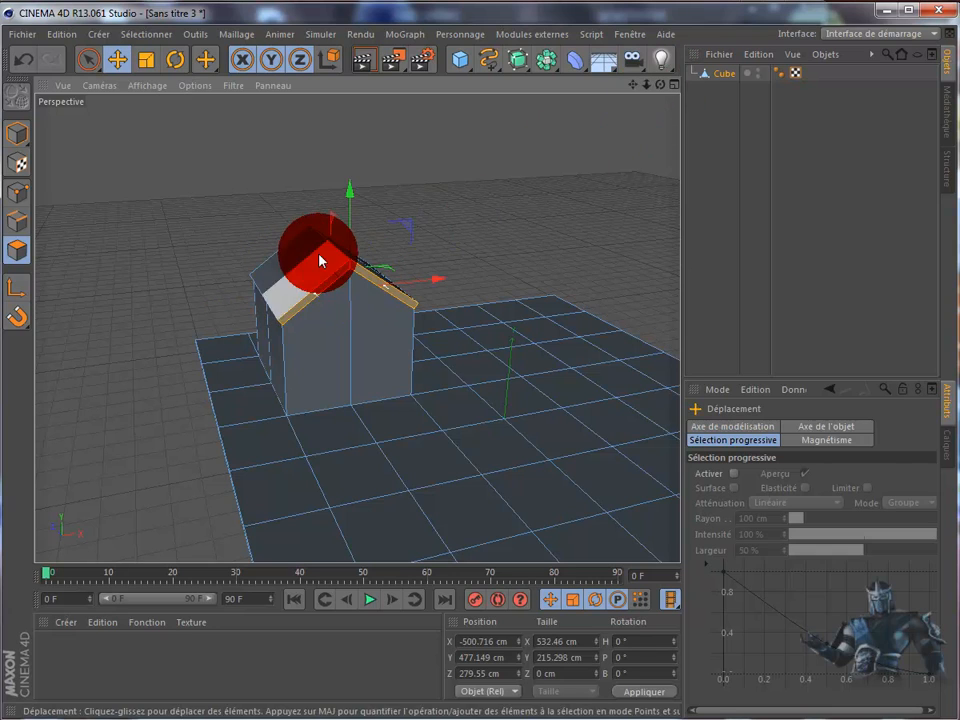
# Add the roof's thin rim polygons along both eaves and the back gable to the selection.
pyautogui.keyDown('alt'); pyautogui.moveTo(529, 381); pyautogui.dragTo(660, 92); pyautogui.keyUp('alt')
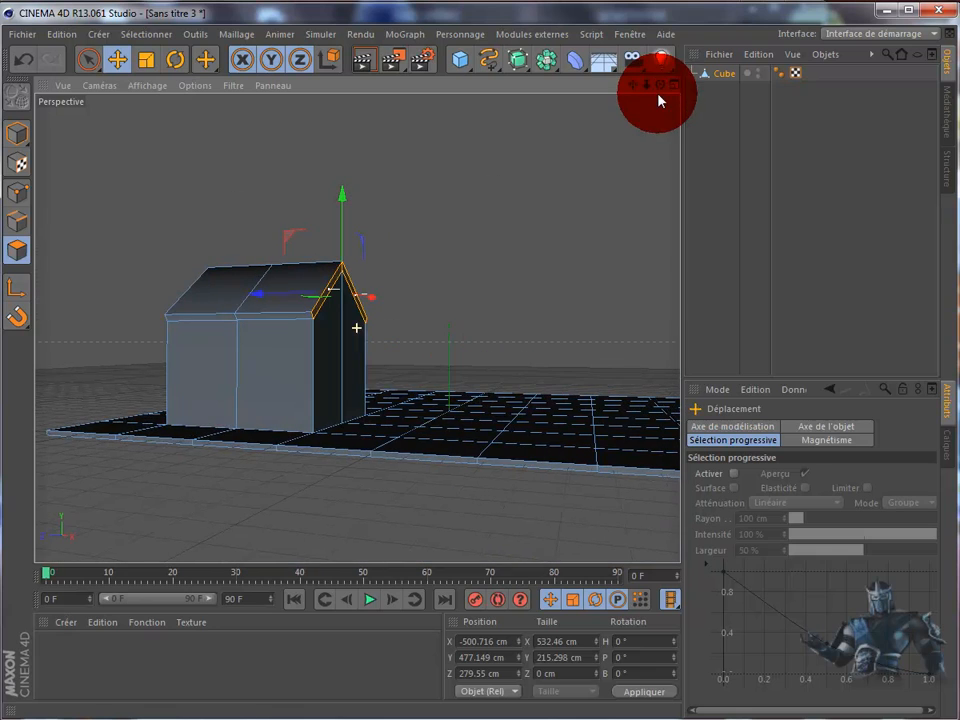
pyautogui.keyDown('shift'); pyautogui.click(208, 318); pyautogui.keyUp('shift')
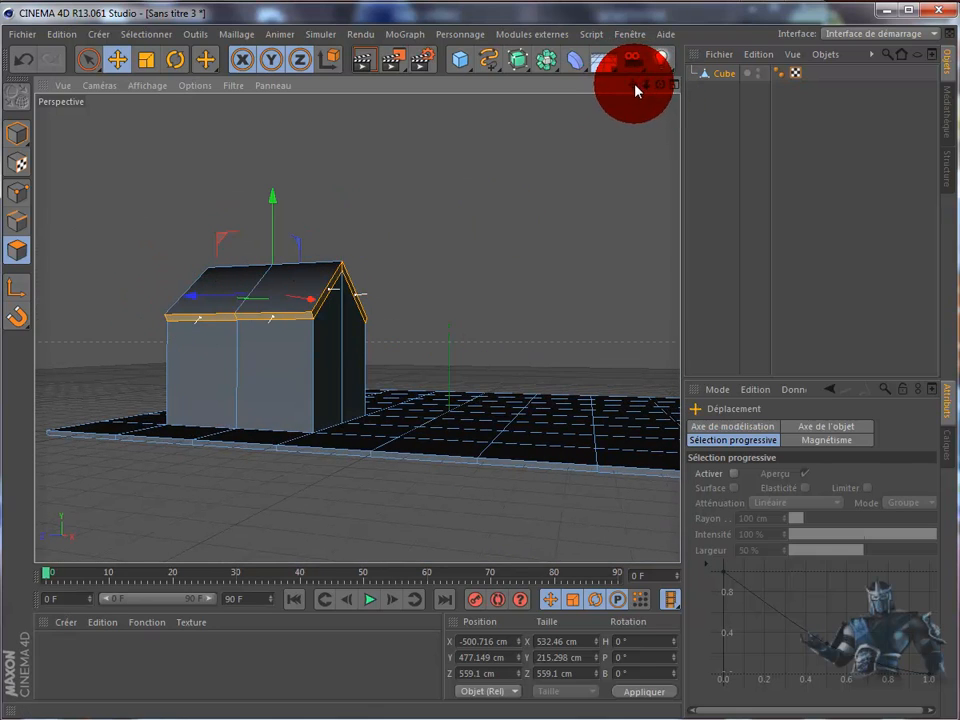
pyautogui.moveTo(636, 90); pyautogui.dragTo(395, 283)
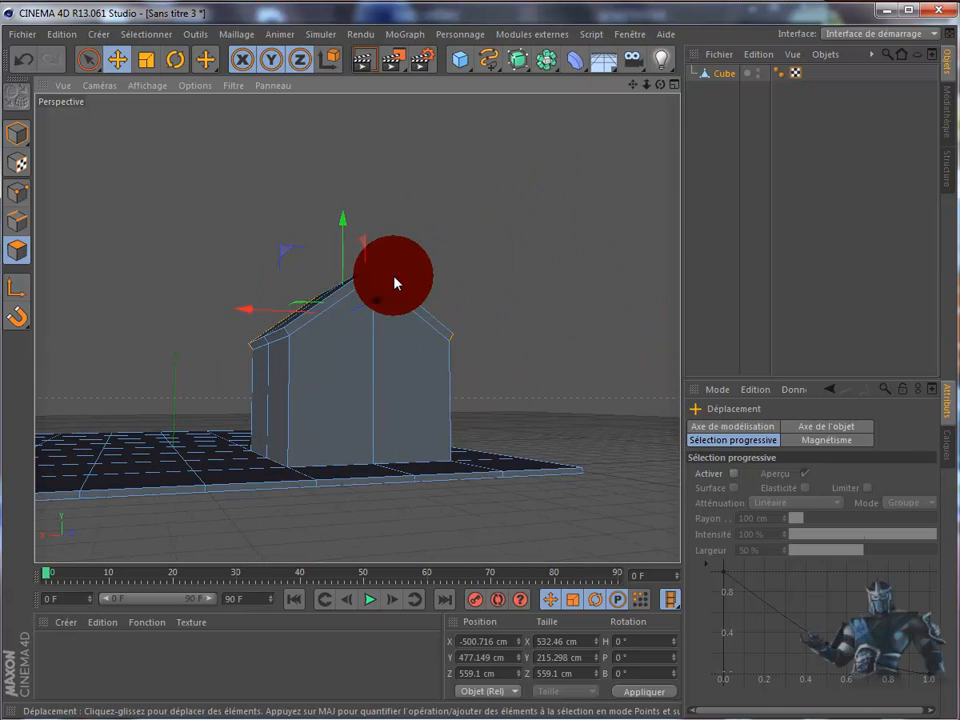
pyautogui.keyDown('shift'); pyautogui.click(399, 297); pyautogui.keyUp('shift')
pyautogui.keyDown('shift'); pyautogui.click(357, 287); pyautogui.keyUp('shift')
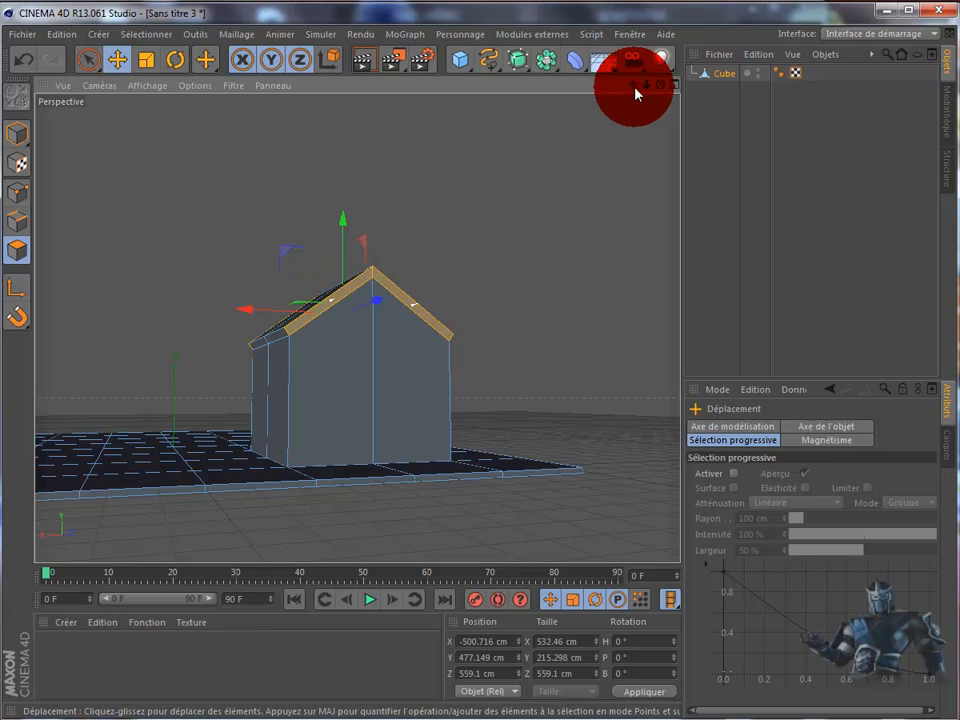
pyautogui.moveTo(636, 92); pyautogui.dragTo(325, 320)
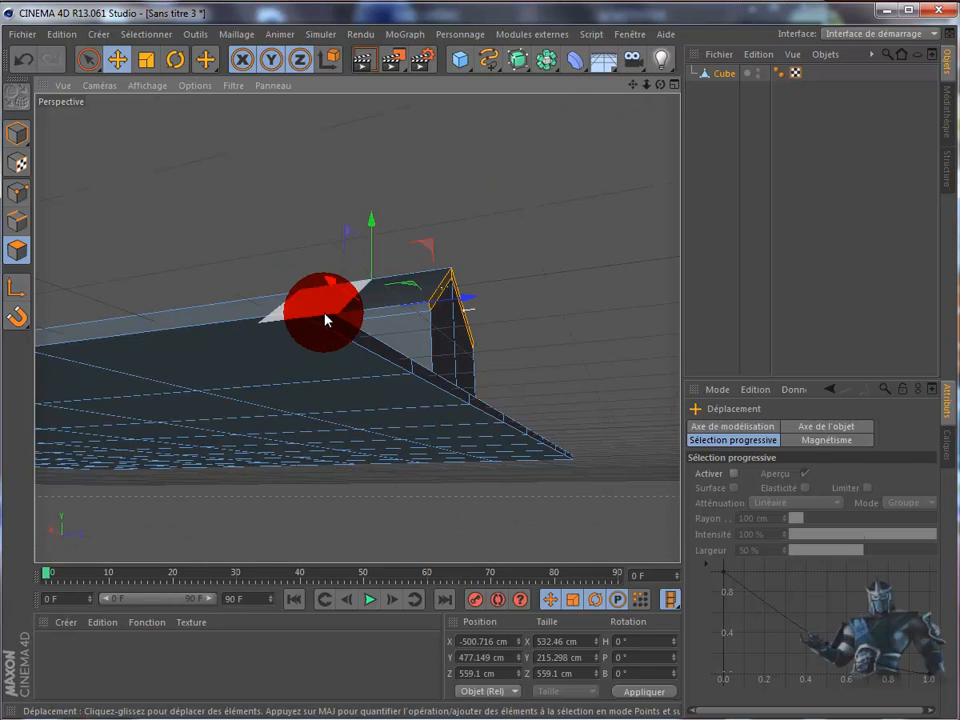
pyautogui.moveTo(660, 86); pyautogui.dragTo(512, 259)
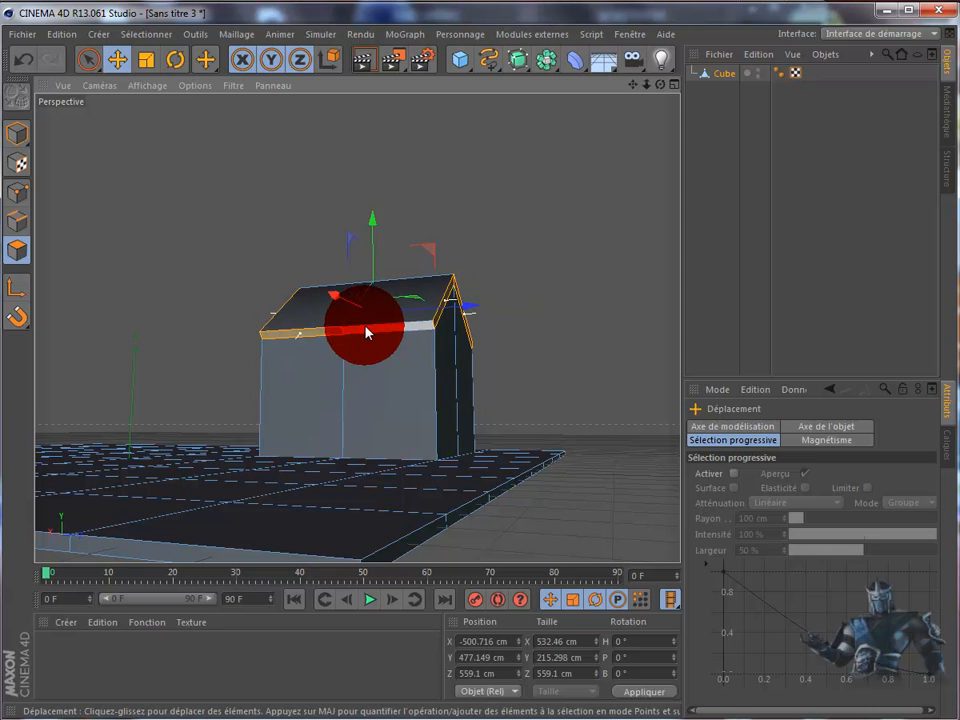
pyautogui.moveTo(657, 86); pyautogui.dragTo(530, 215)
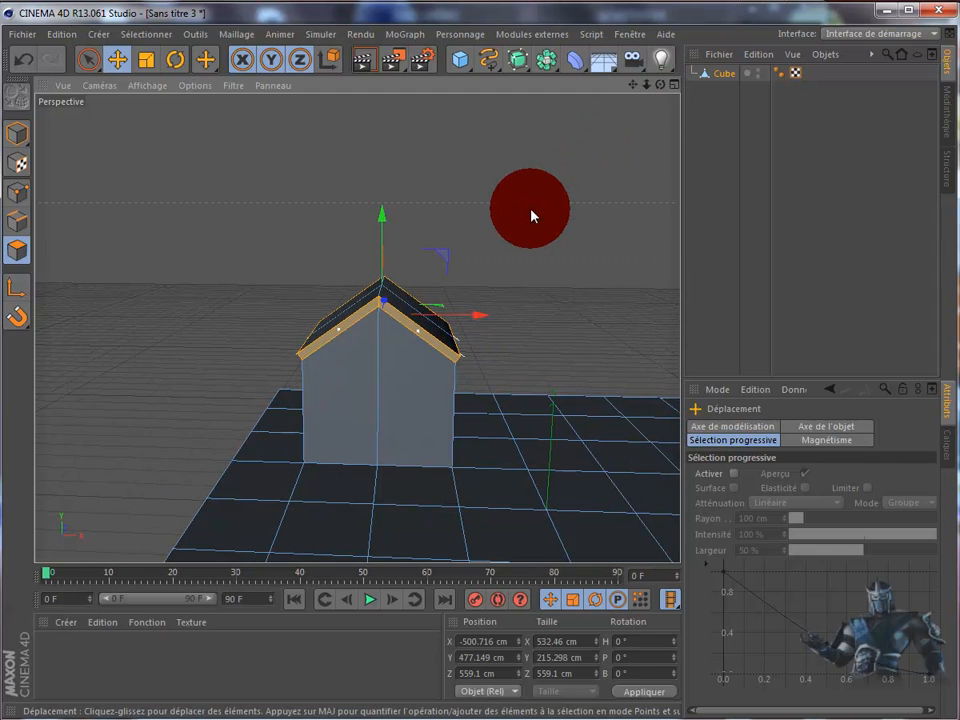
# Extrude the selected roof rim outward by 46 cm with a maximum angle of 90° to form the overhang.
pyautogui.press('d')
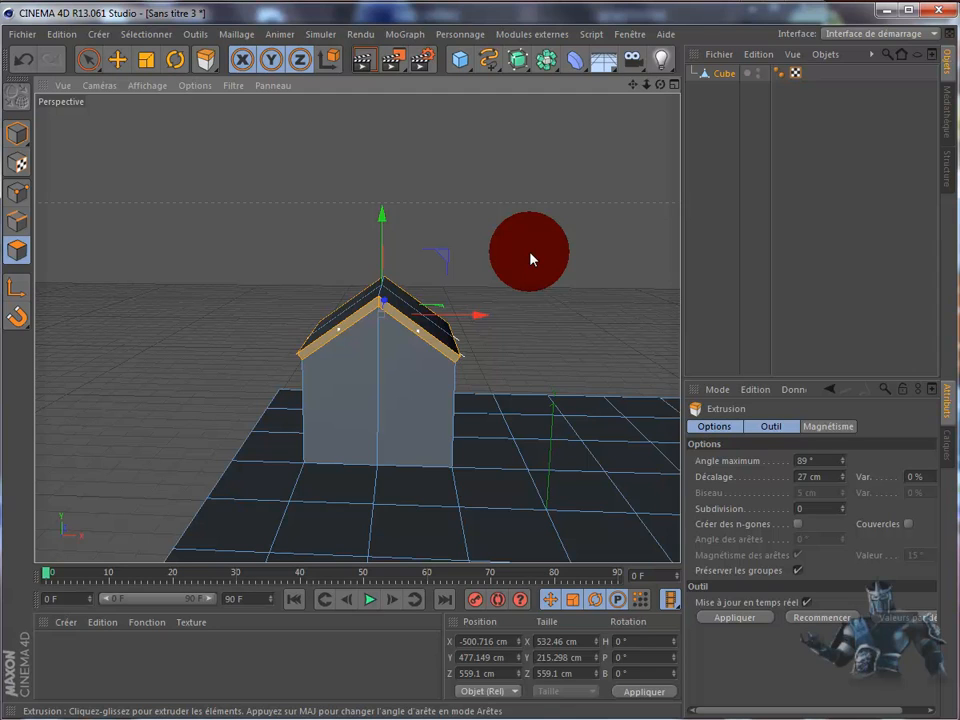
pyautogui.moveTo(530, 259); pyautogui.dragTo(566, 241)
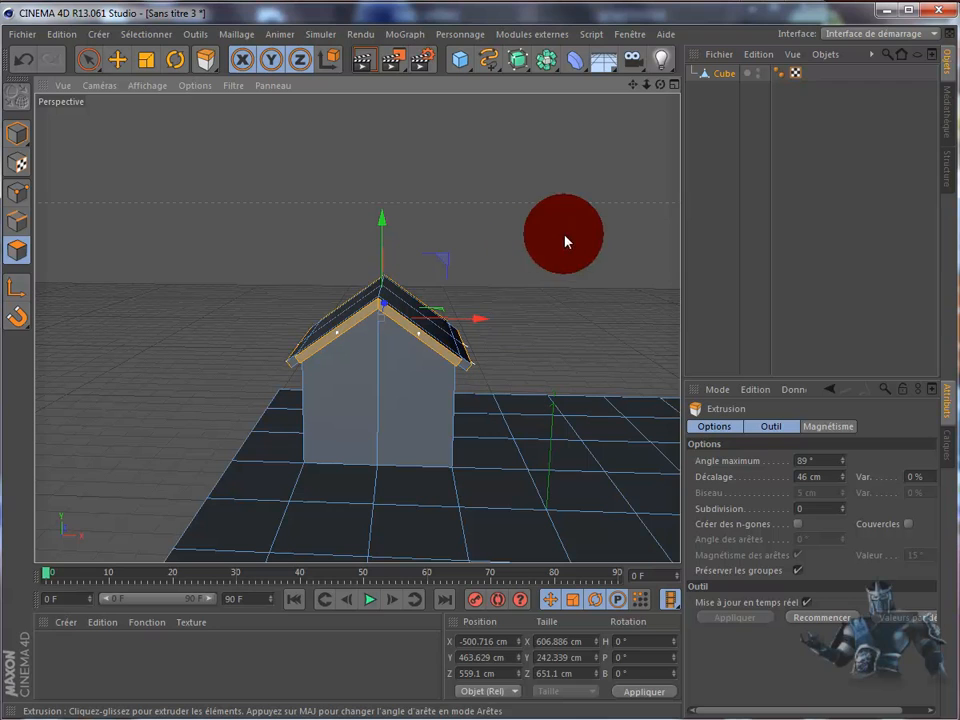
pyautogui.moveTo(662, 86); pyautogui.dragTo(510, 399)
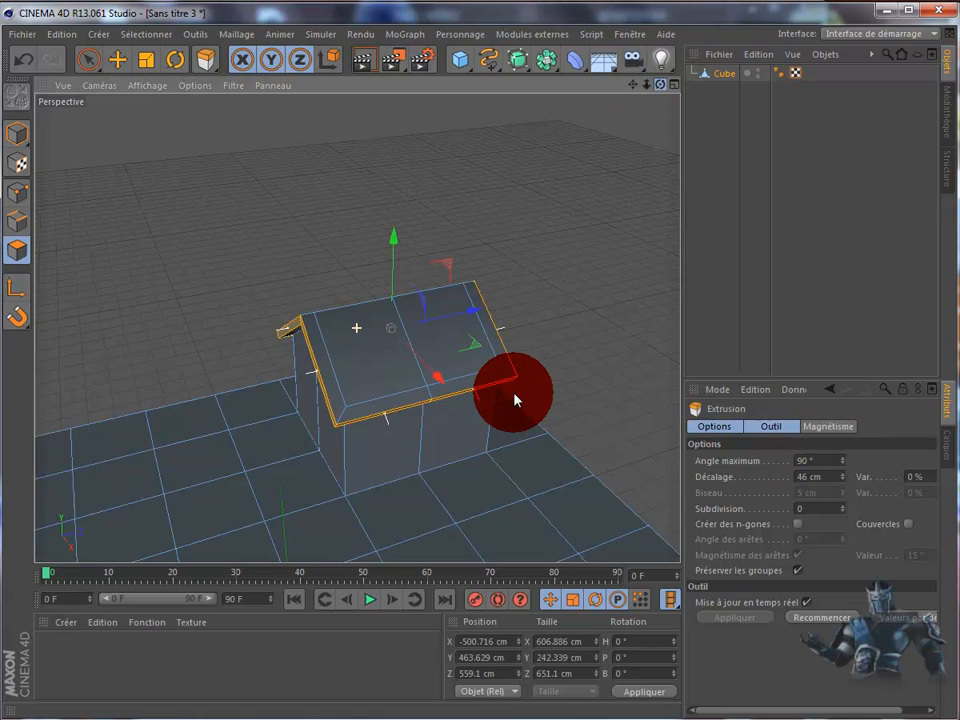
pyautogui.moveTo(515, 395); pyautogui.dragTo(653, 92)
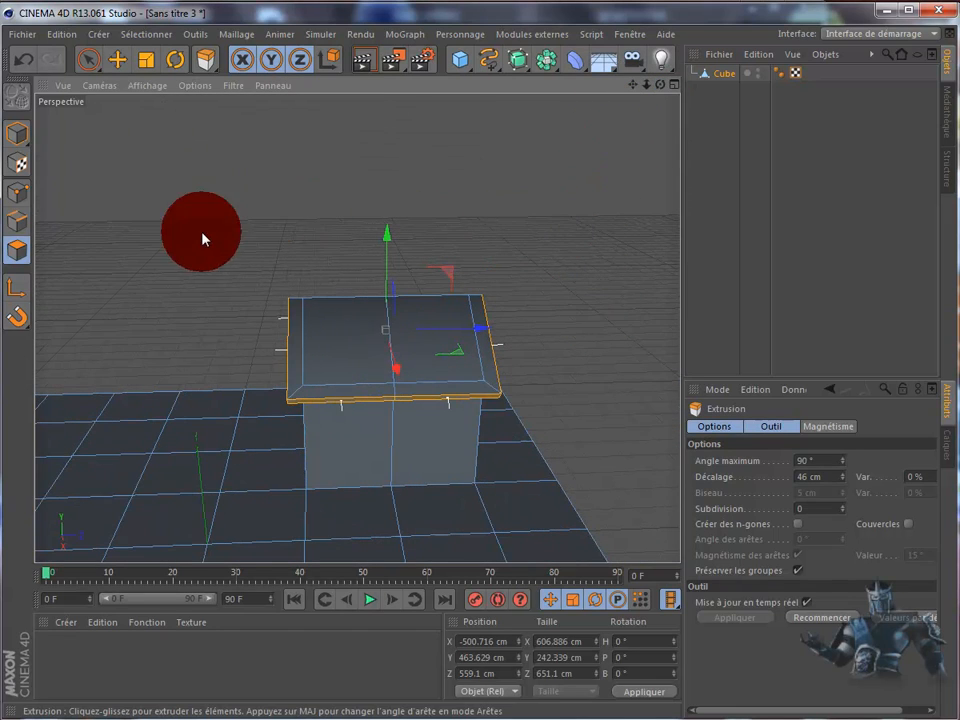
# Inset the rear polygon of the roof slope facing the open plot by 97 cm, then move it about 76 cm up-slope and 70 cm rearward.
pyautogui.click(427, 317)
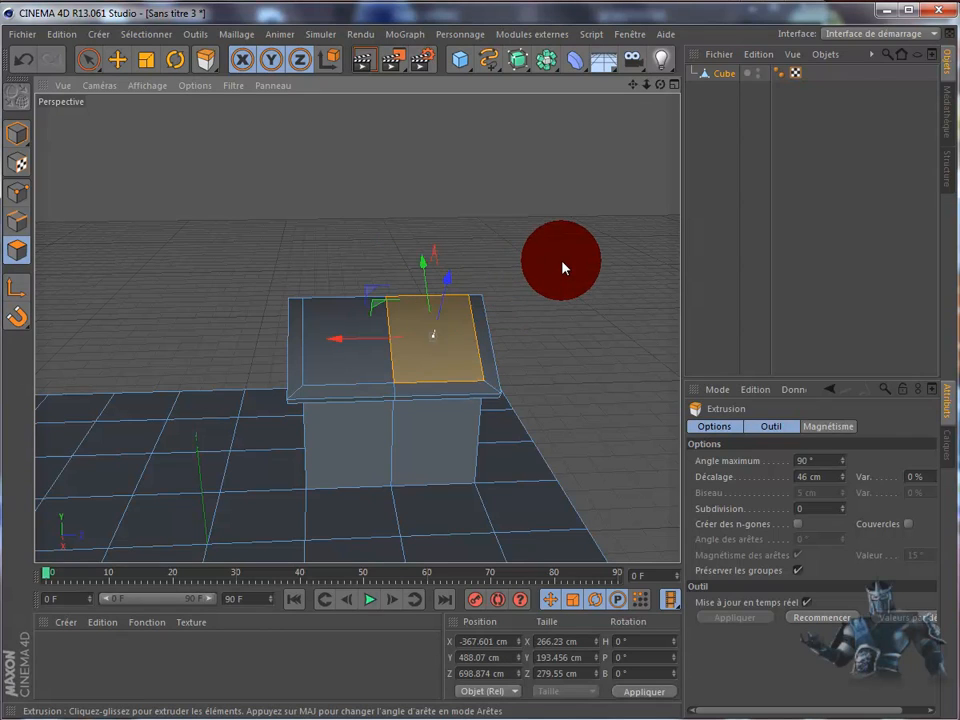
pyautogui.press('i')
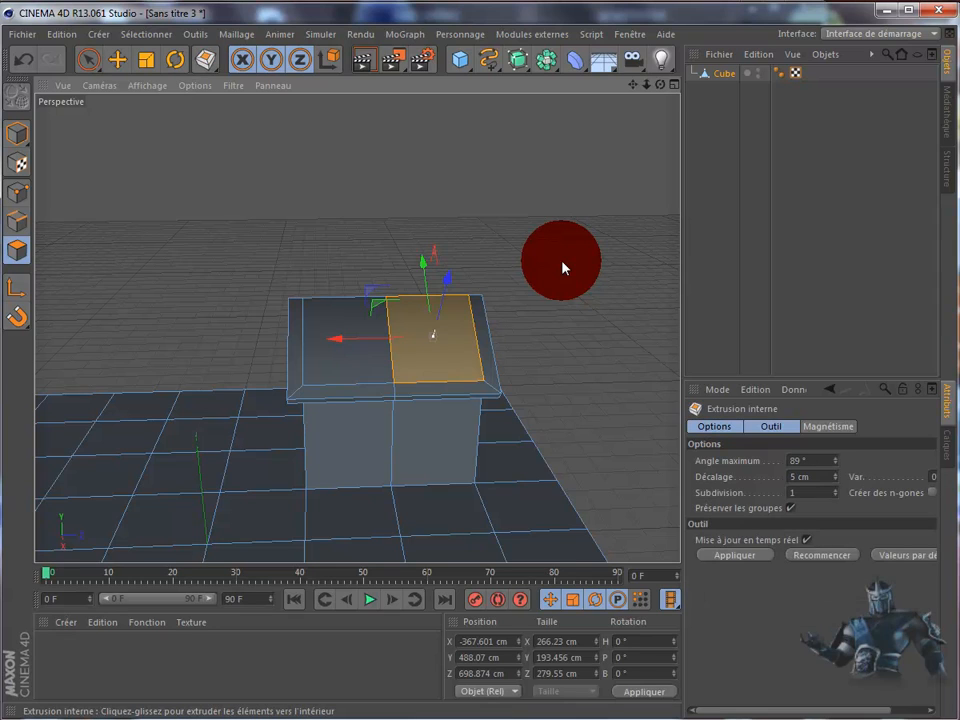
pyautogui.moveTo(562, 268); pyautogui.dragTo(423, 246)
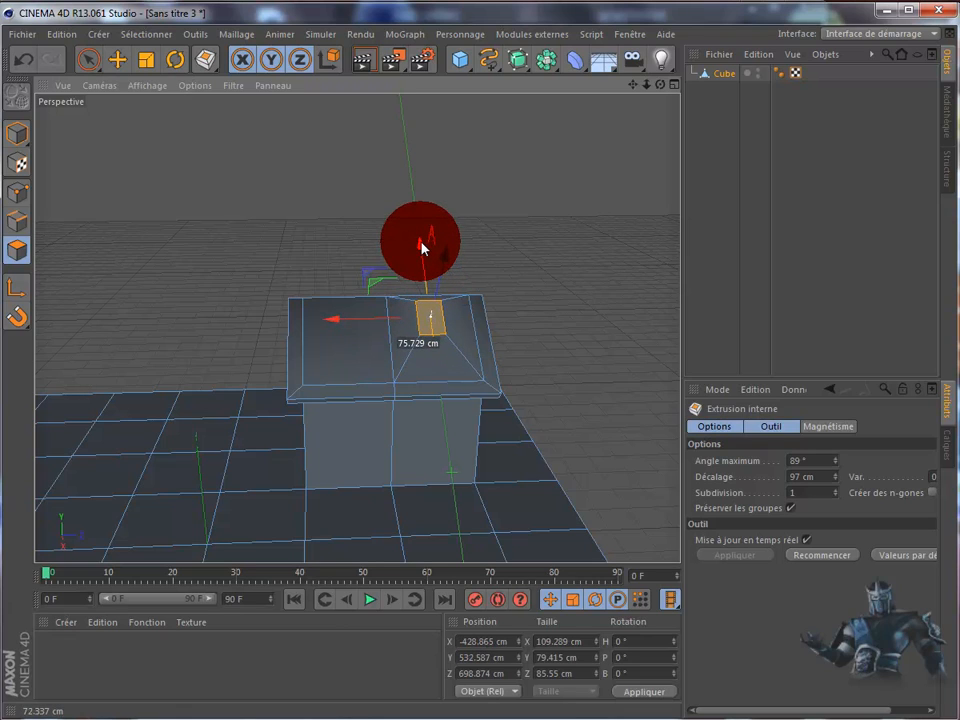
pyautogui.moveTo(660, 86); pyautogui.dragTo(510, 399)
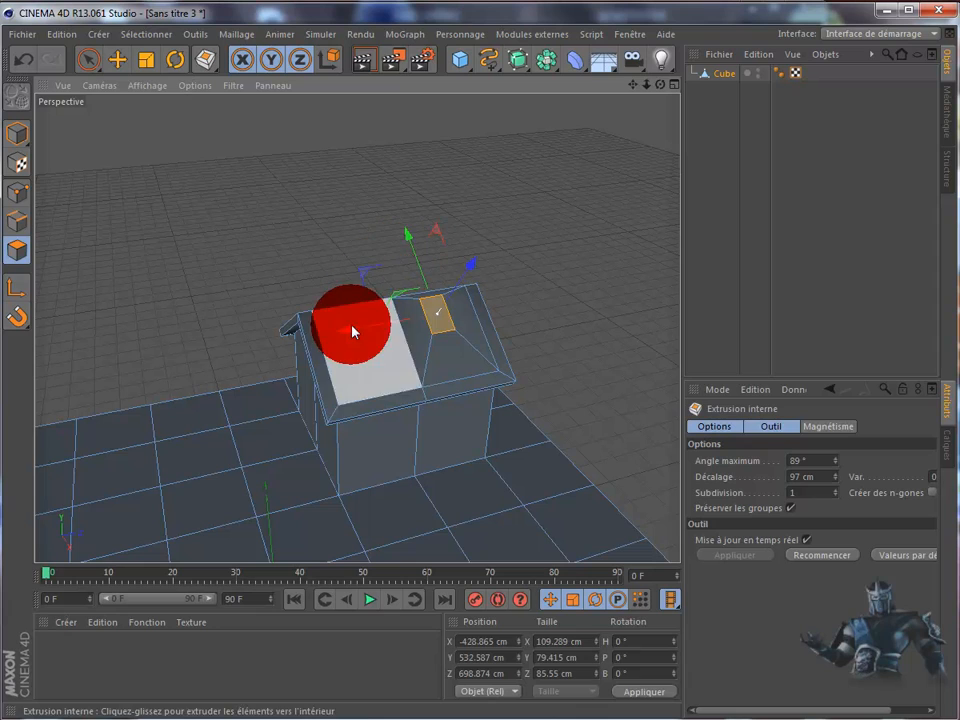
pyautogui.moveTo(349, 337); pyautogui.dragTo(368, 329)
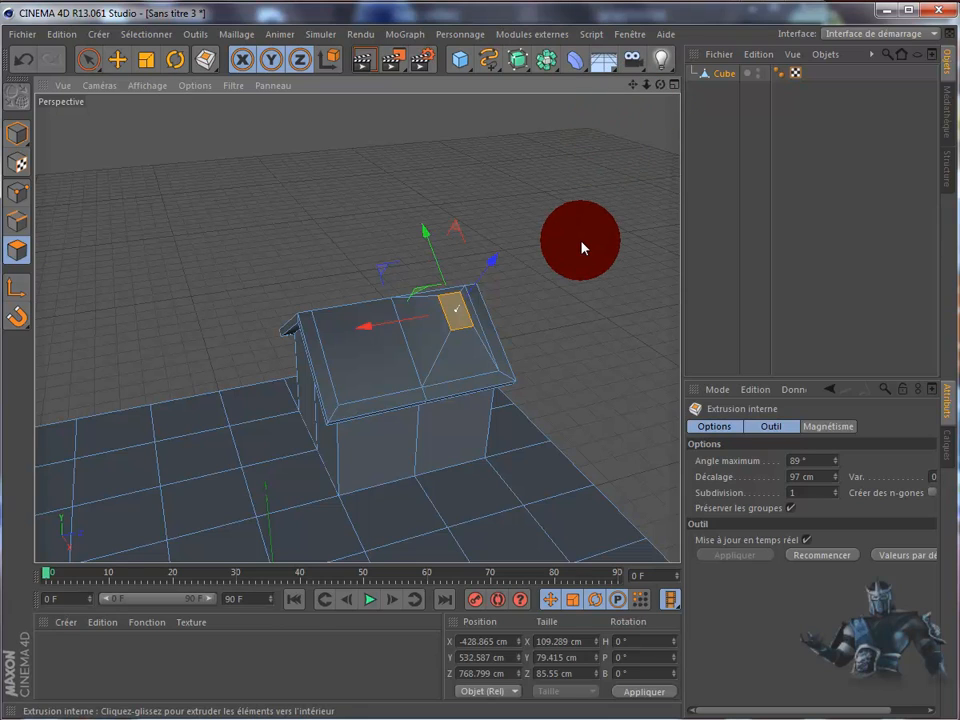
# Extrude the small inset roof polygon outward by 106 cm to start the chimney.
pyautogui.press('d')
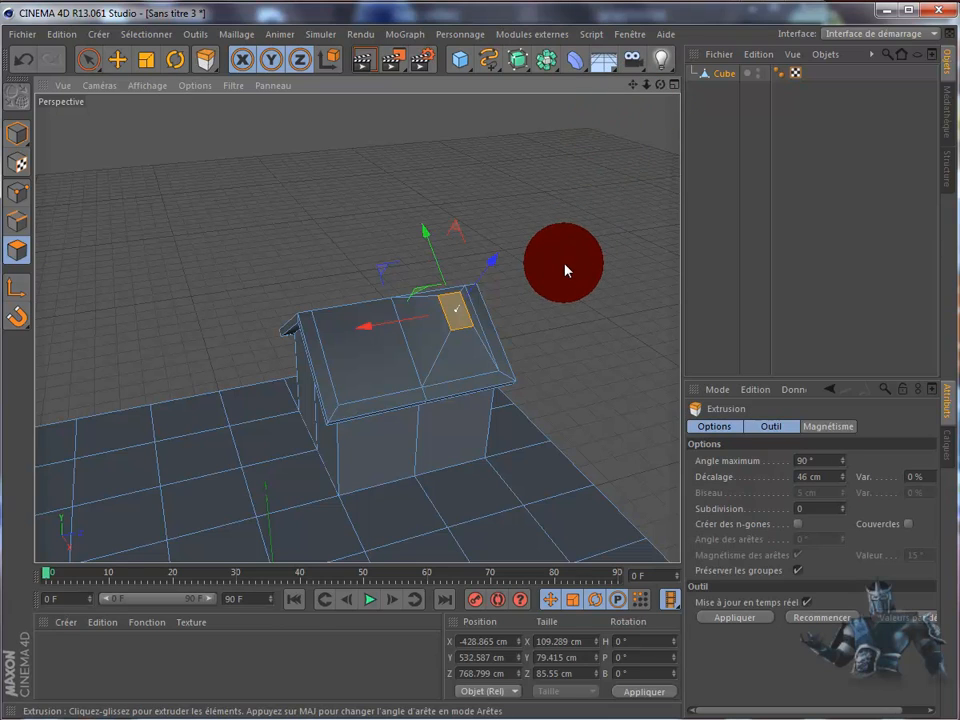
pyautogui.moveTo(510, 399); pyautogui.dragTo(508, 399)
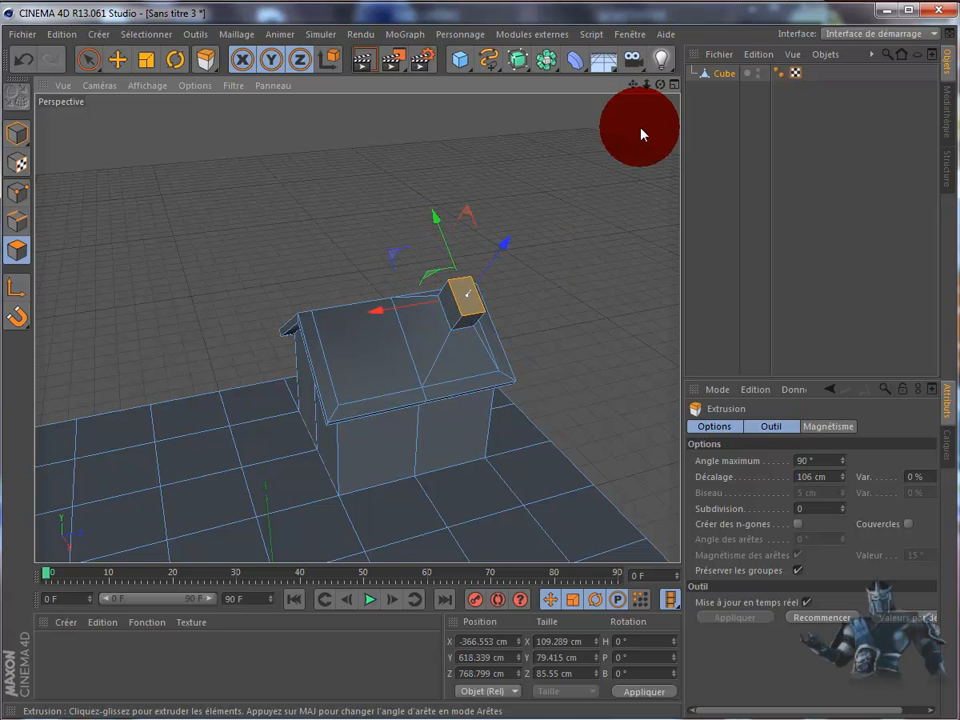
pyautogui.moveTo(660, 86); pyautogui.dragTo(508, 392)
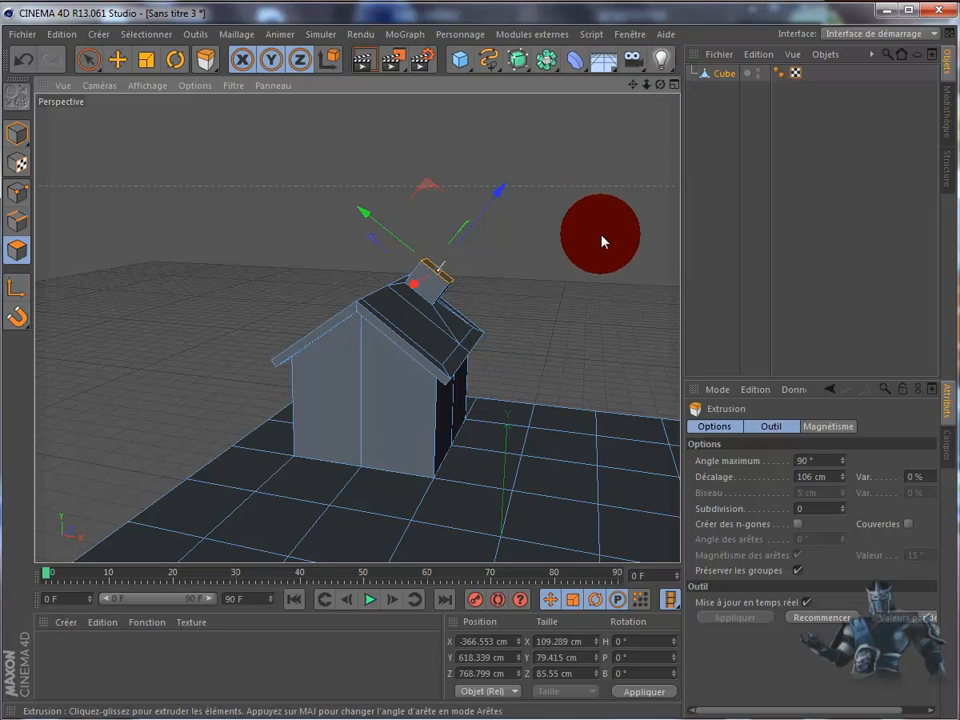
pyautogui.doubleClick(531, 661)
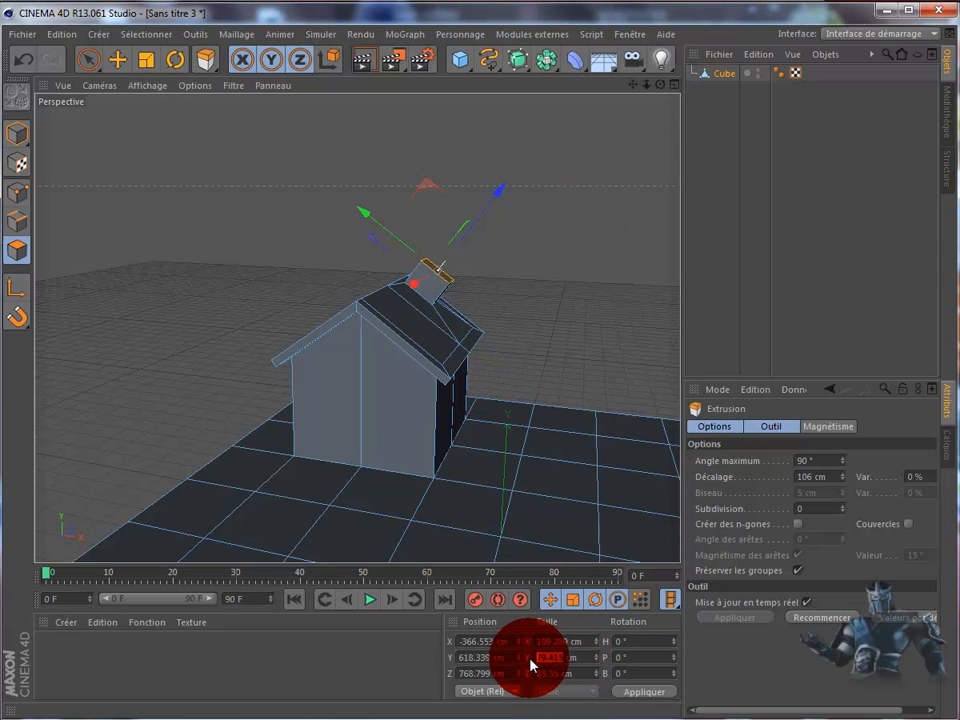
pyautogui.press('BackSpace')
pyautogui.write('0')
pyautogui.click(640, 692)
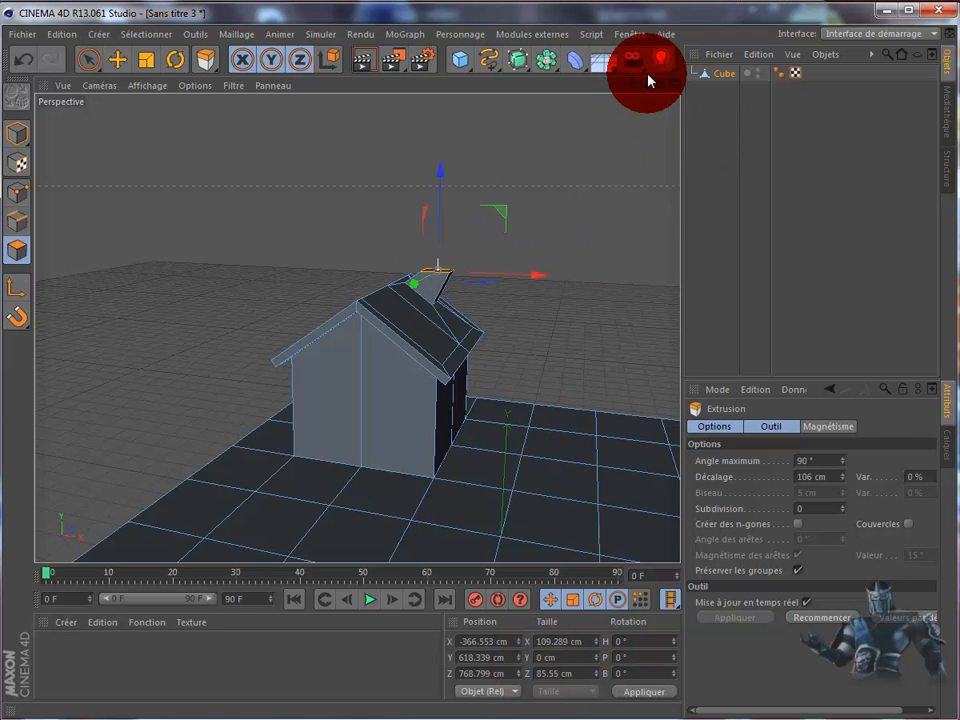
pyautogui.moveTo(659, 88); pyautogui.dragTo(508, 398)
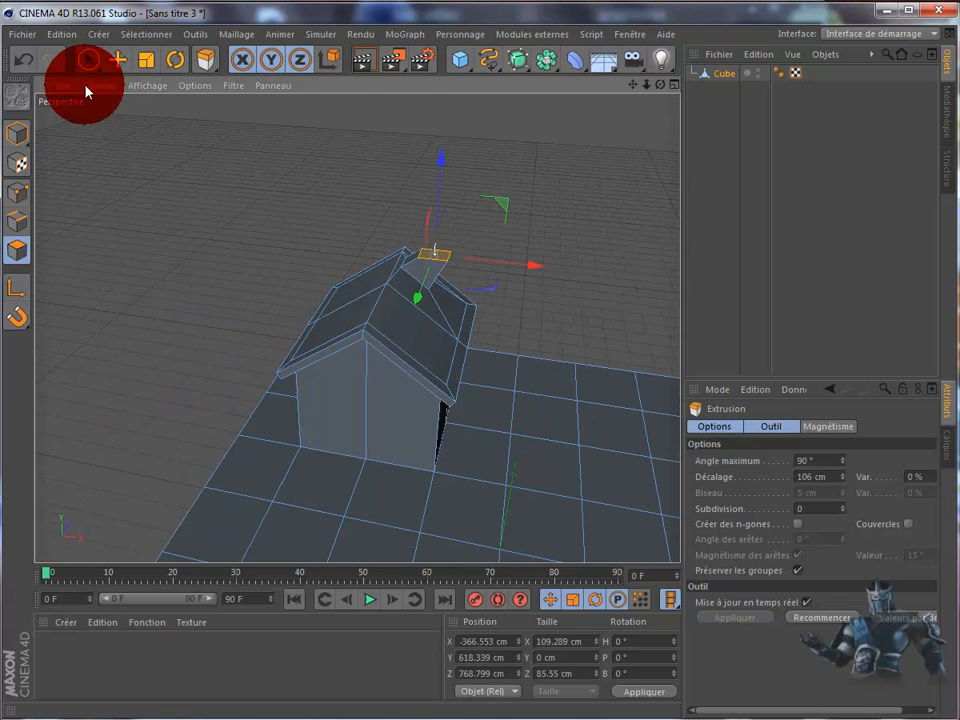
pyautogui.click(25, 63)
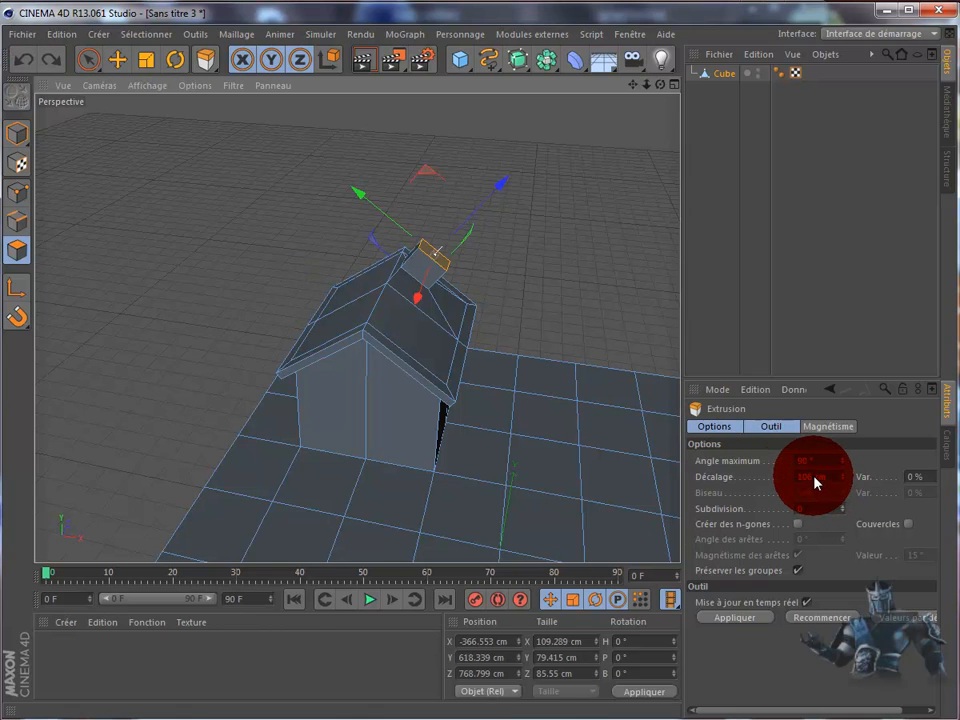
# Try flattening the extruded chimney face to a Y size of 0 cm, then undo the flattening and the extrusion.
pyautogui.moveTo(814, 478); pyautogui.dragTo(782, 480)
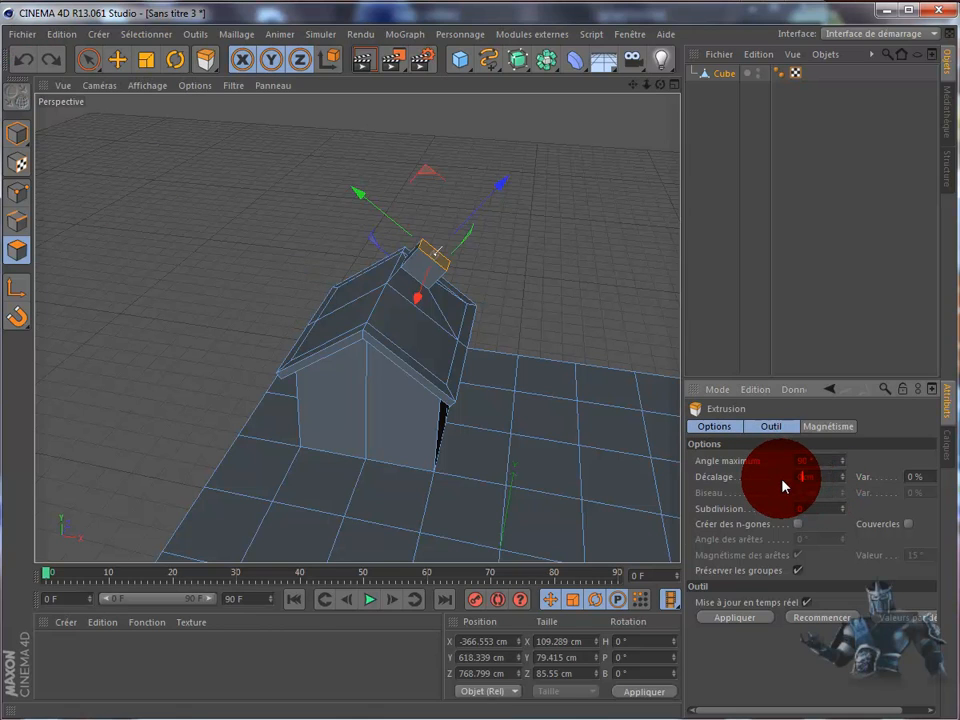
pyautogui.write('0')
pyautogui.press('Return')
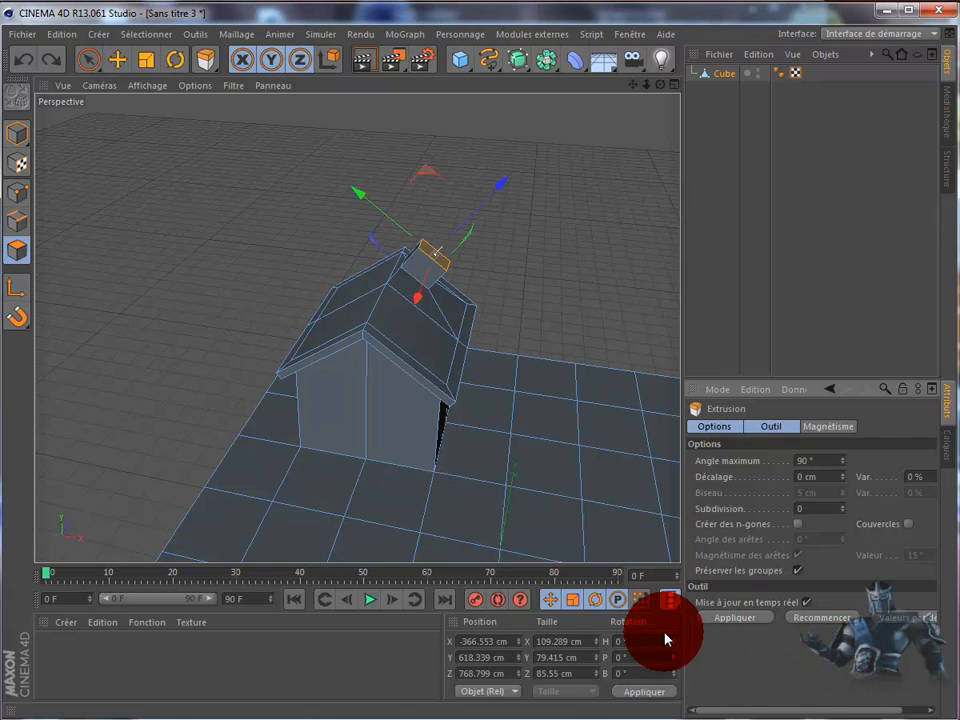
pyautogui.doubleClick(555, 658)
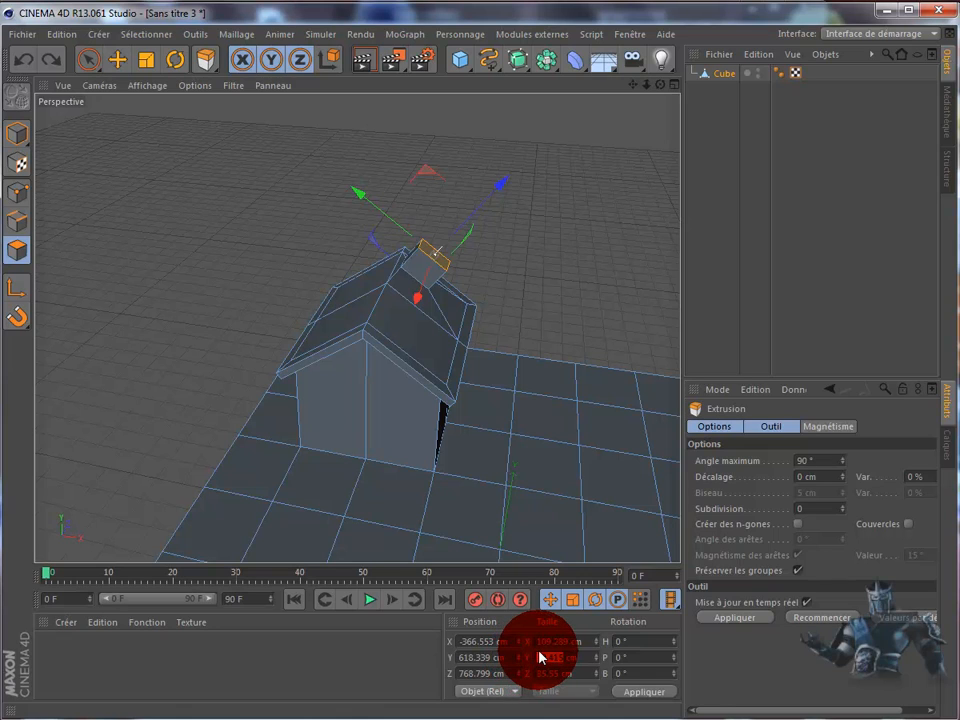
pyautogui.write('0')
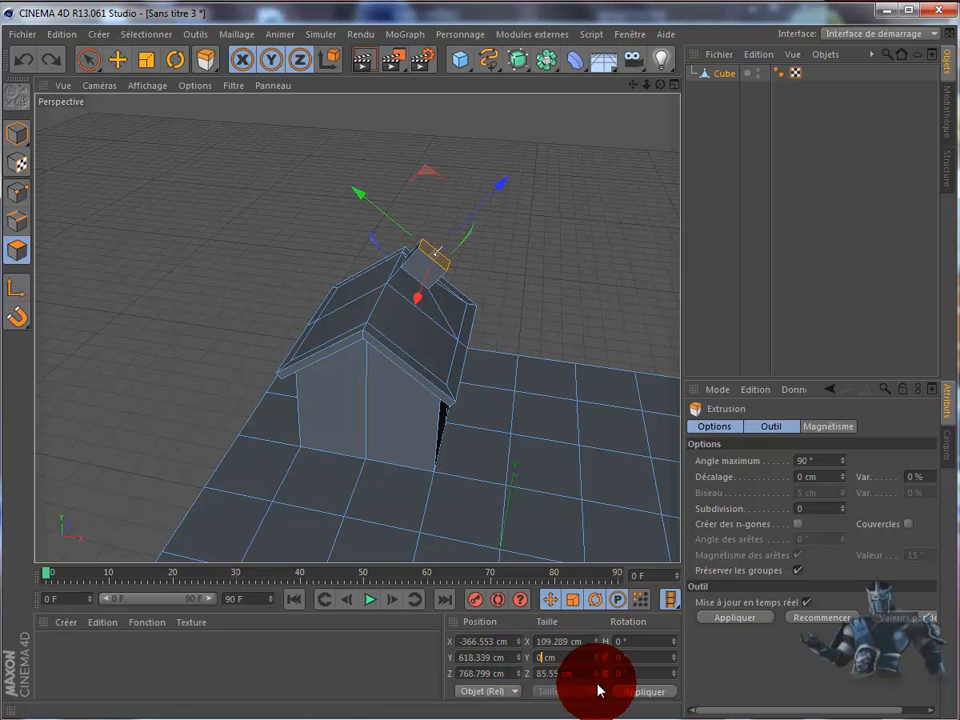
pyautogui.click(630, 690)
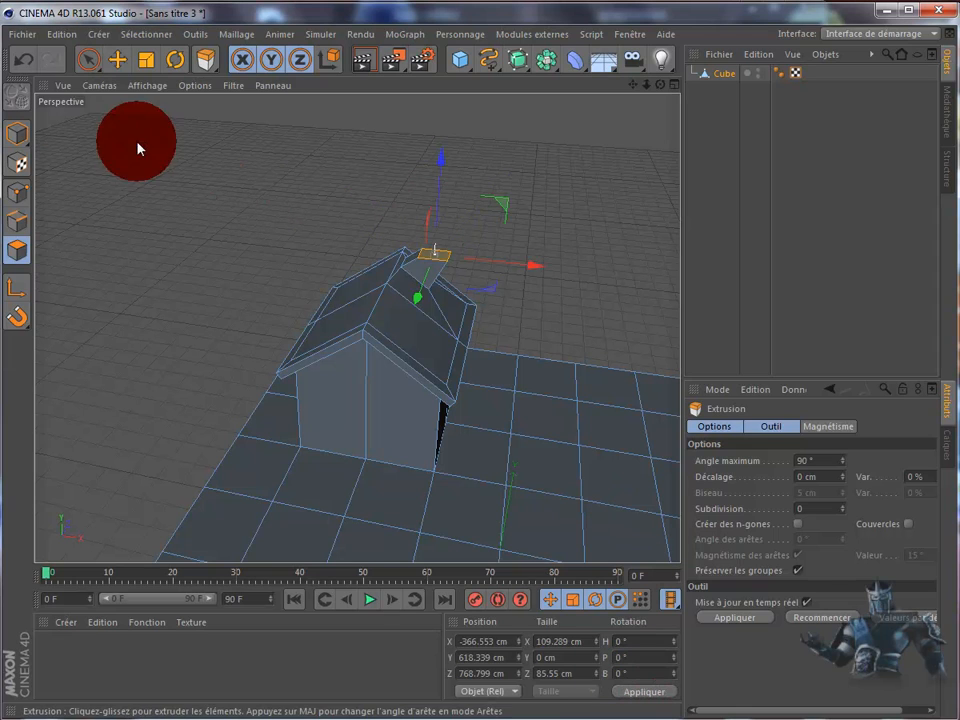
pyautogui.click(24, 60)
pyautogui.click(24, 60)
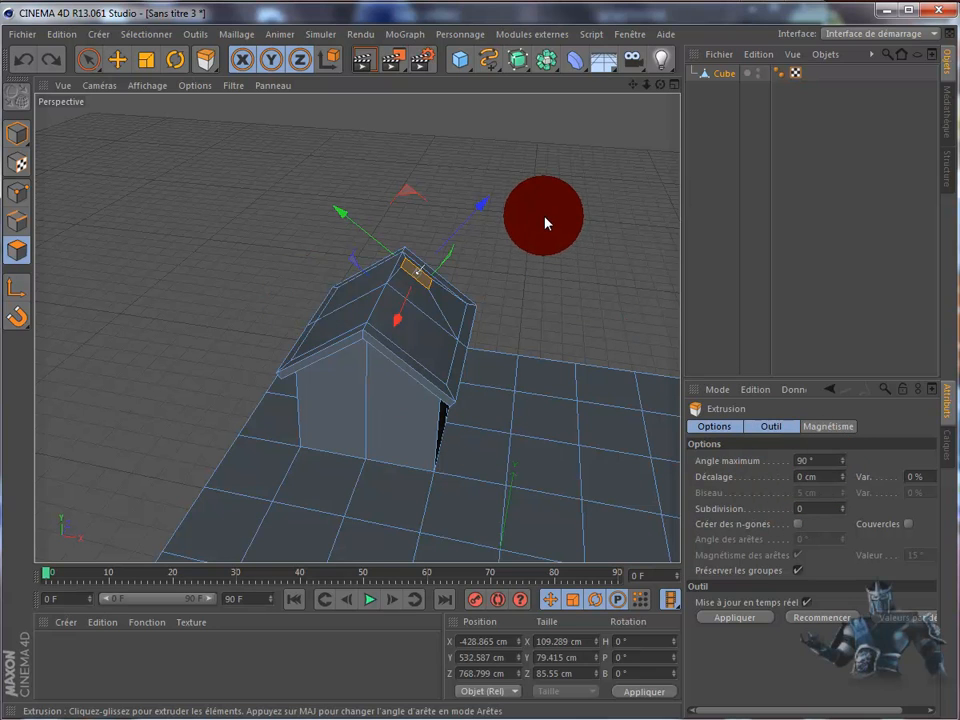
pyautogui.moveTo(659, 88); pyautogui.dragTo(508, 401)
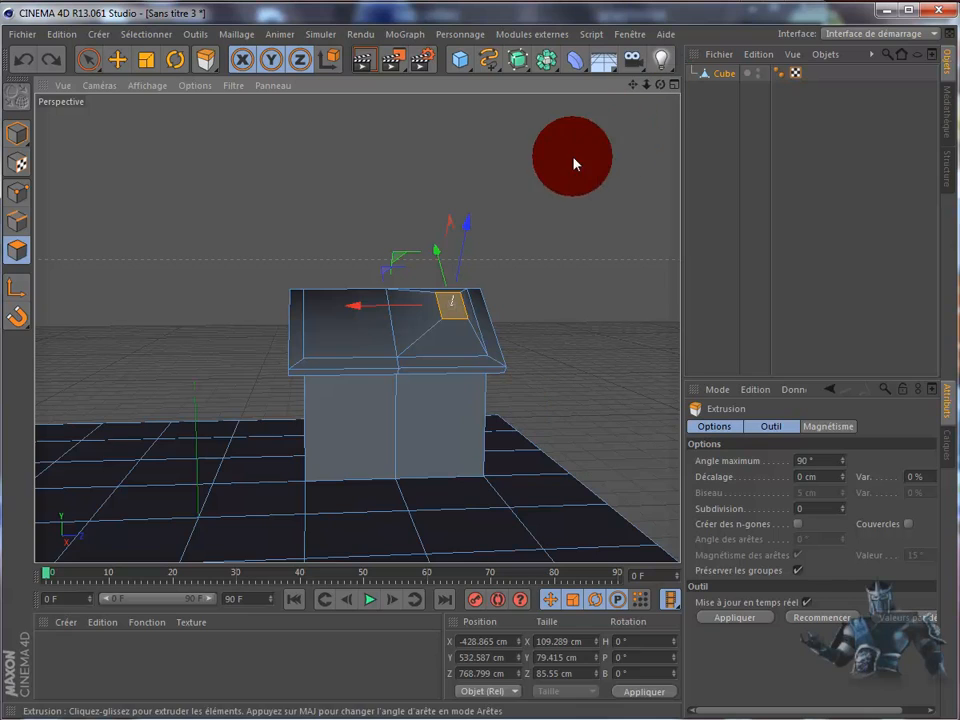
pyautogui.moveTo(469, 231); pyautogui.dragTo(480, 203)
pyautogui.click(22, 59)
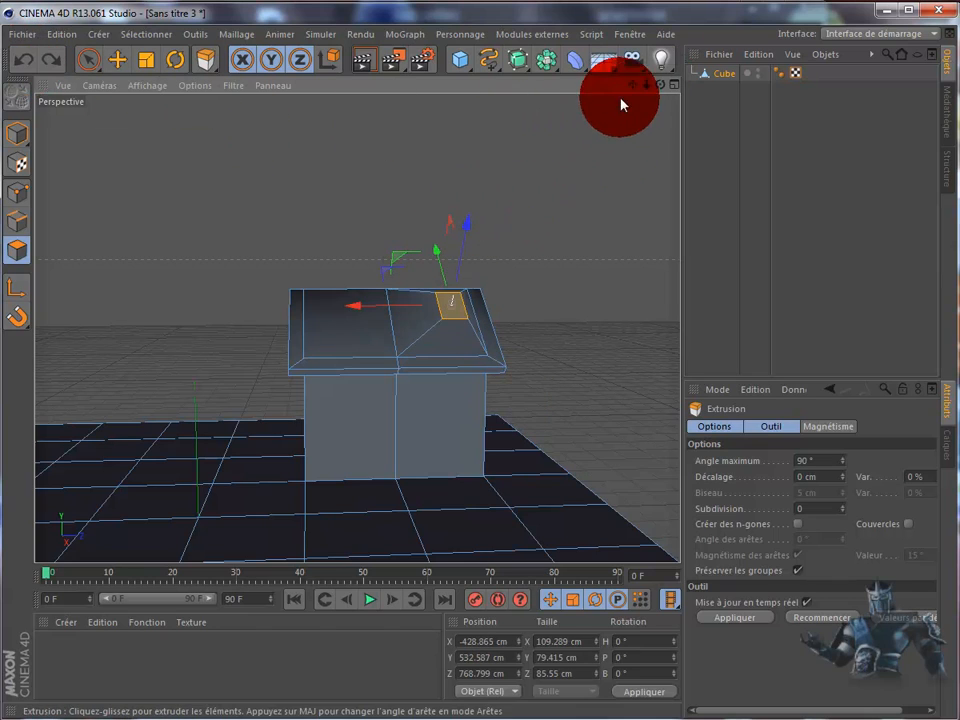
# Extrude the small inset roof polygon with a 0 cm offset and flatten it to a Y size of 0 cm.
pyautogui.keyDown('alt'); pyautogui.moveTo(508, 400); pyautogui.dragTo(508, 400); pyautogui.keyUp('alt')
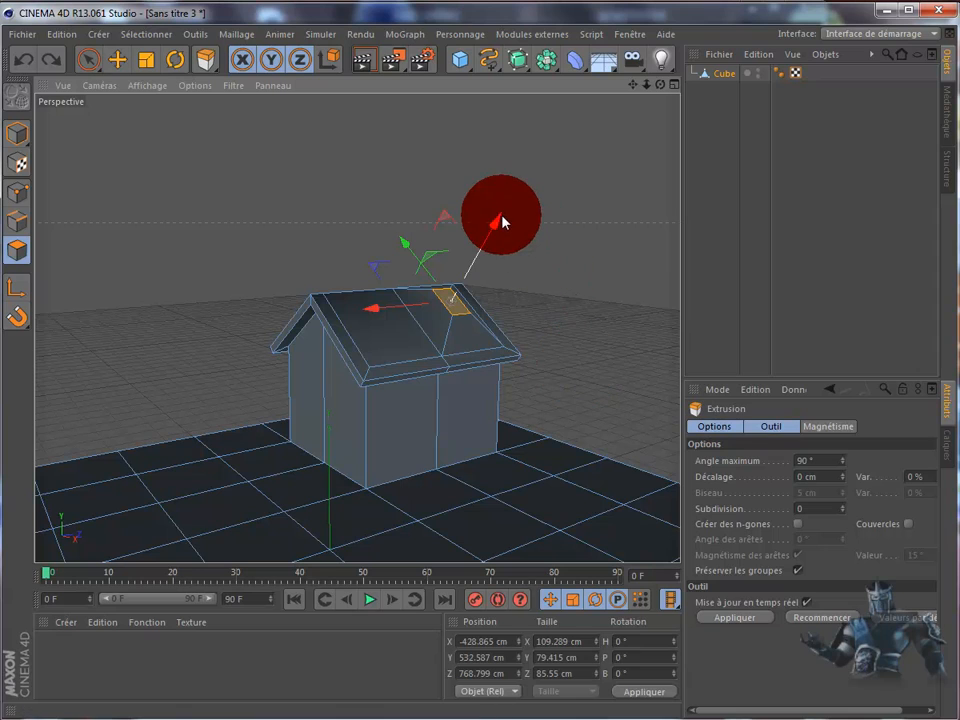
pyautogui.moveTo(498, 221); pyautogui.dragTo(508, 397)
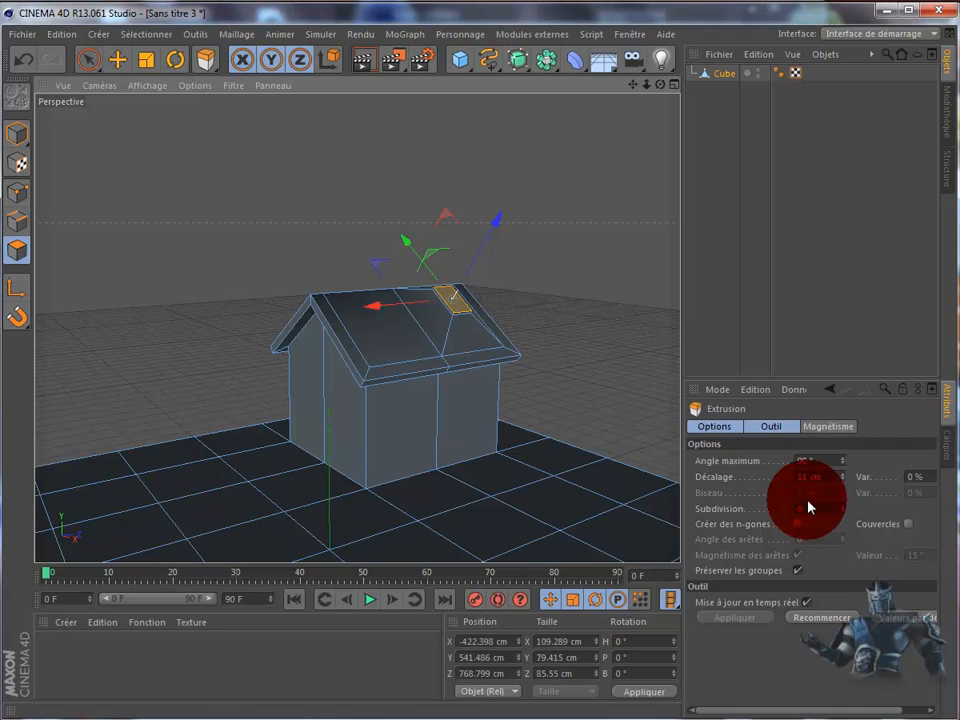
pyautogui.moveTo(811, 479); pyautogui.dragTo(790, 482)
pyautogui.write('0')
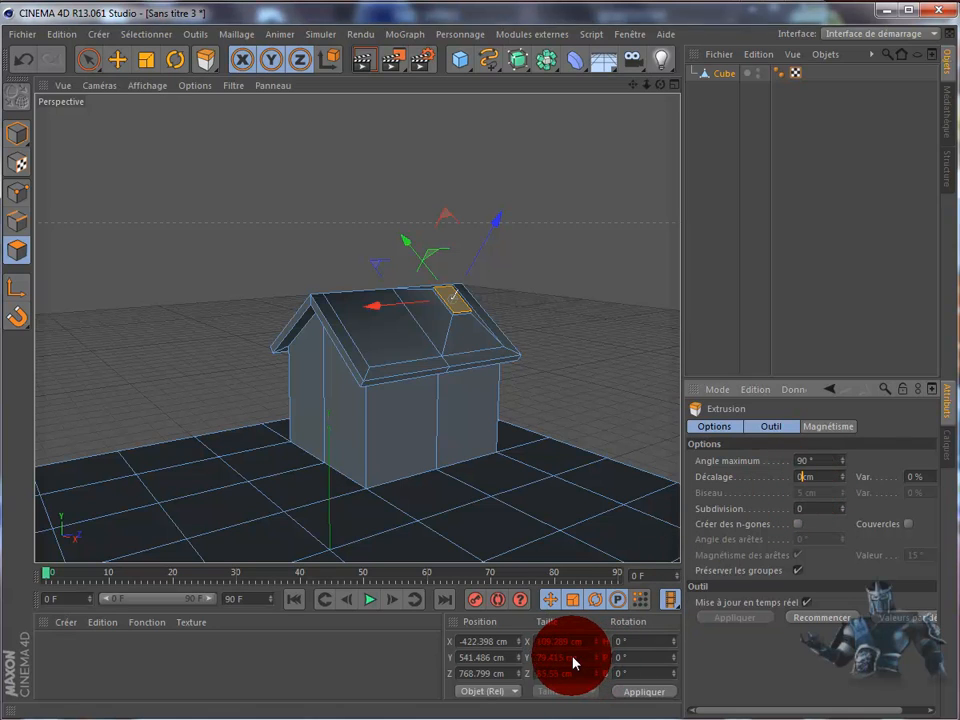
pyautogui.moveTo(564, 656); pyautogui.dragTo(513, 660)
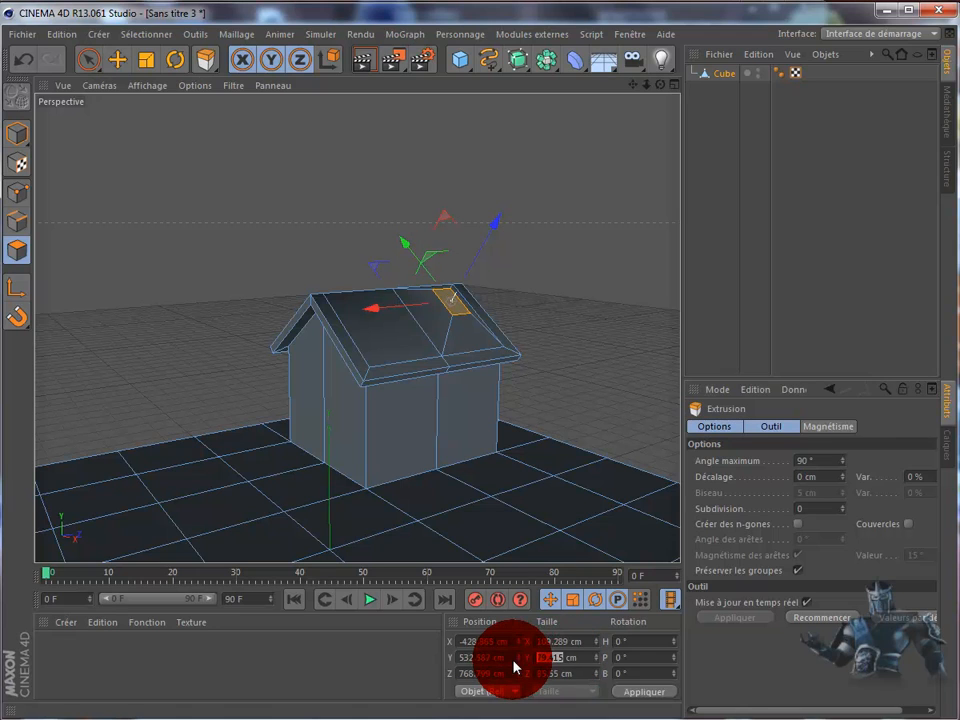
pyautogui.write('0')
pyautogui.click(641, 692)
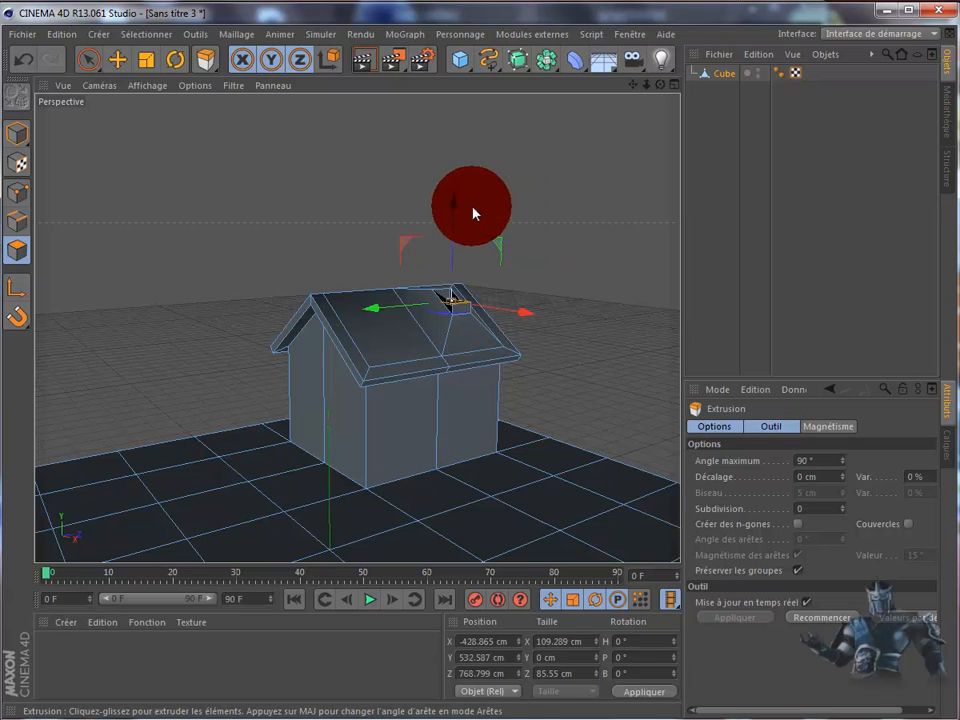
# Extrude the flattened polygon upward by about 65 cm and again by 82 cm, then raise the chimney top about 30 cm.
pyautogui.moveTo(494, 192)
pyautogui.mouseDown()
pyautogui.moveTo(508, 400)
pyautogui.moveTo(495, 214)
pyautogui.moveTo(551, 265)
pyautogui.moveTo(510, 411)
pyautogui.moveTo(553, 266)
pyautogui.moveTo(591, 216)
pyautogui.moveTo(507, 421)
pyautogui.mouseUp()
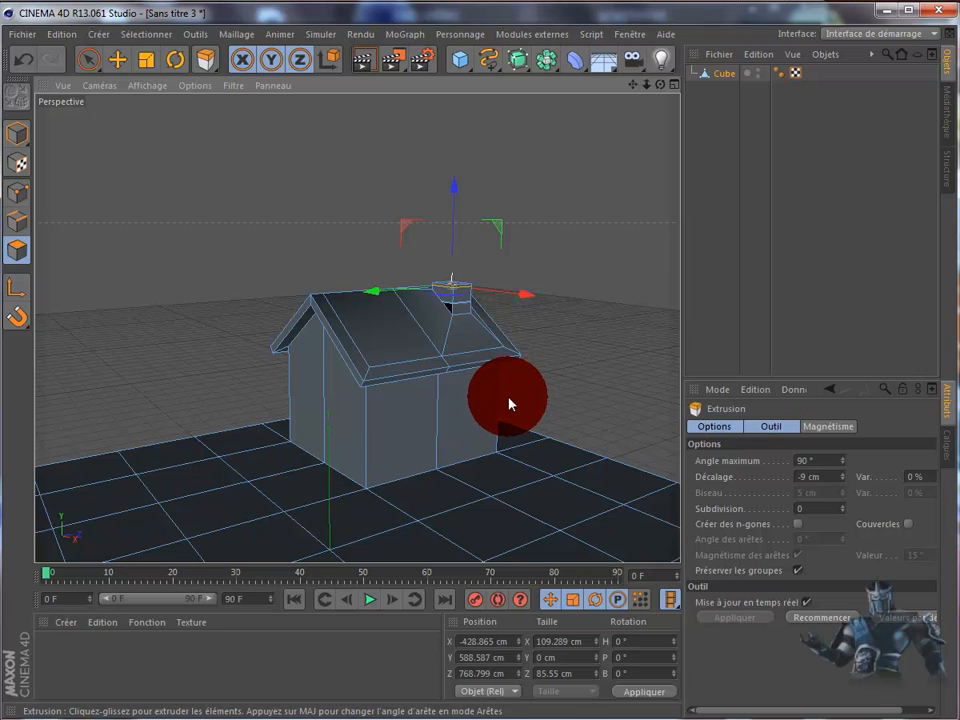
pyautogui.moveTo(508, 400); pyautogui.dragTo(508, 400)
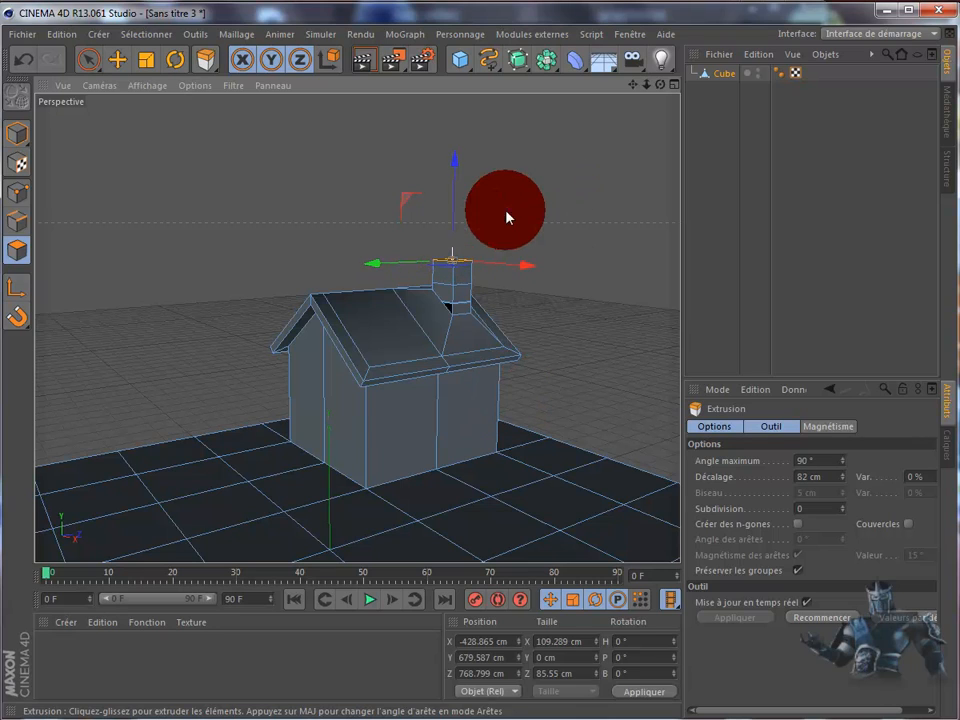
pyautogui.moveTo(461, 165)
pyautogui.mouseDown()
pyautogui.moveTo(456, 175)
pyautogui.moveTo(461, 156)
pyautogui.moveTo(469, 162)
pyautogui.mouseUp()
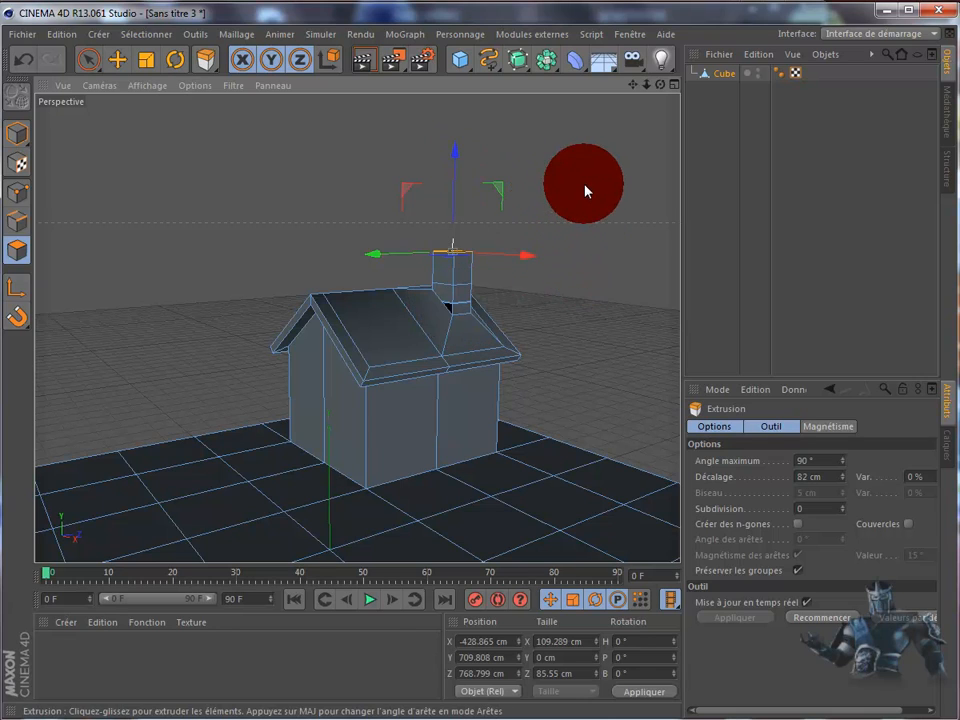
pyautogui.rightClick(585, 188)
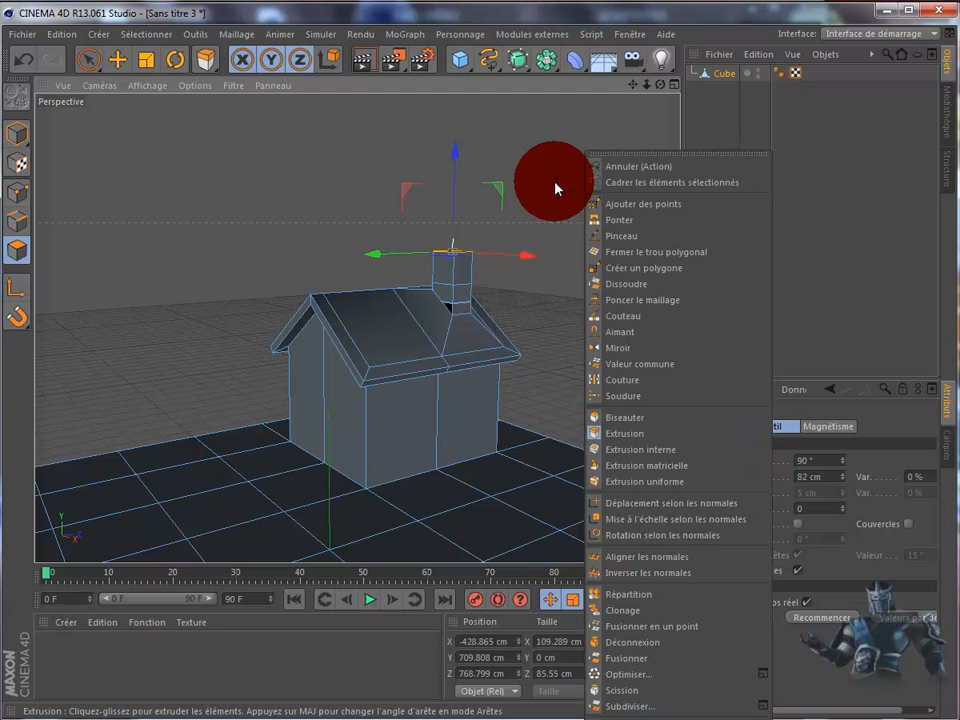
pyautogui.click(545, 178)
pyautogui.click(565, 169)
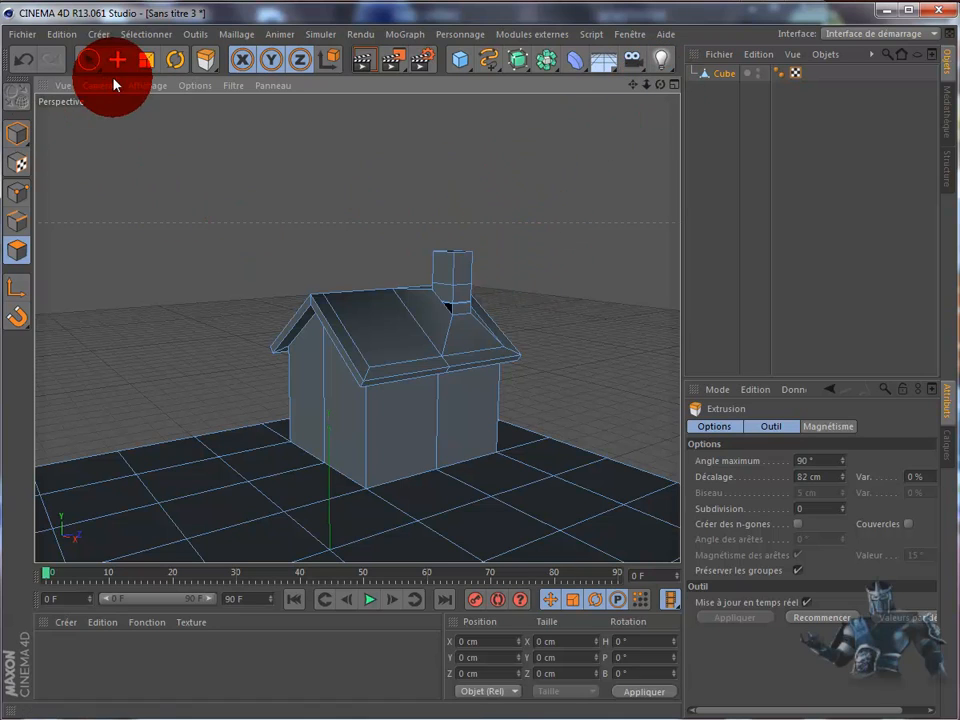
# Select the chimney's side polygons all the way around.
pyautogui.click(88, 59)
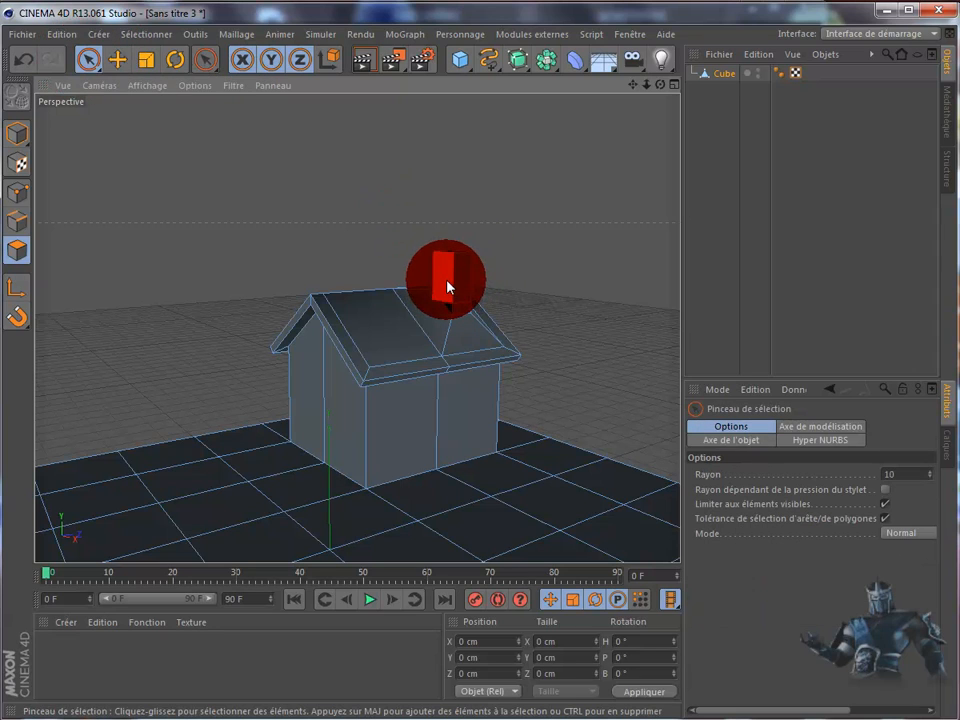
pyautogui.moveTo(446, 286)
pyautogui.mouseDown()
pyautogui.moveTo(455, 276)
pyautogui.moveTo(460, 300)
pyautogui.mouseUp()
pyautogui.moveTo(678, 81); pyautogui.dragTo(656, 91)
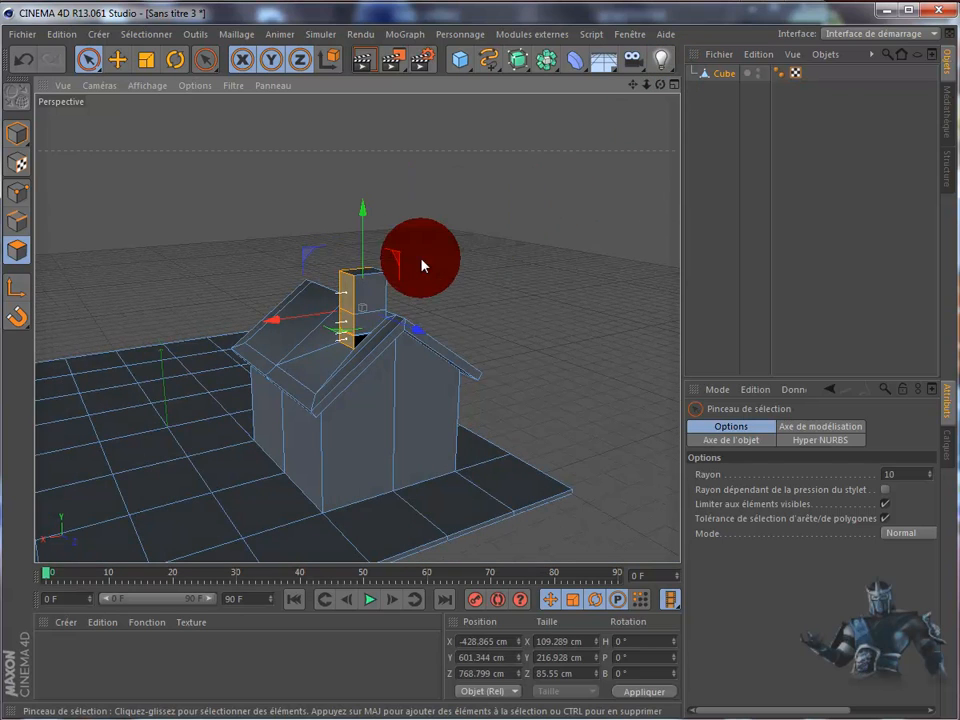
pyautogui.click(365, 320)
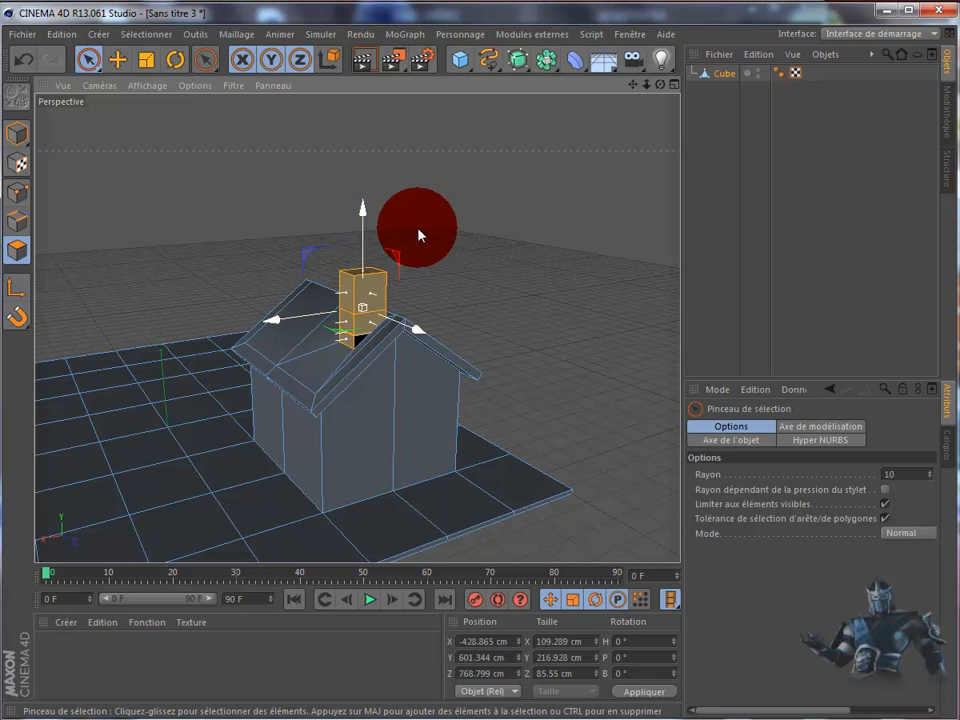
pyautogui.moveTo(509, 400); pyautogui.dragTo(660, 86)
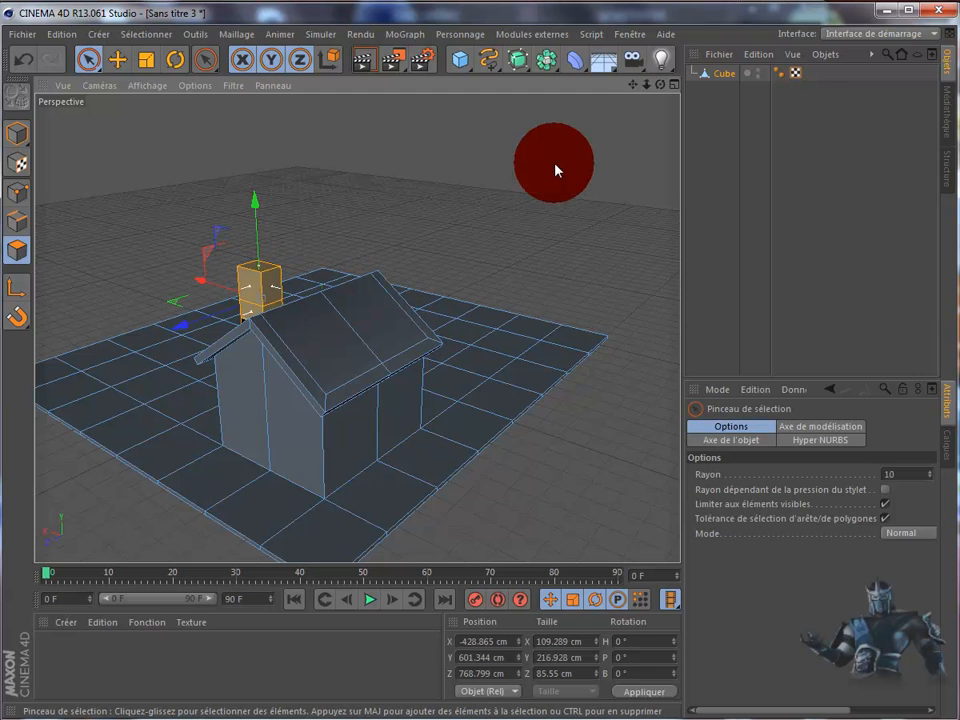
pyautogui.moveTo(523, 393); pyautogui.dragTo(659, 87)
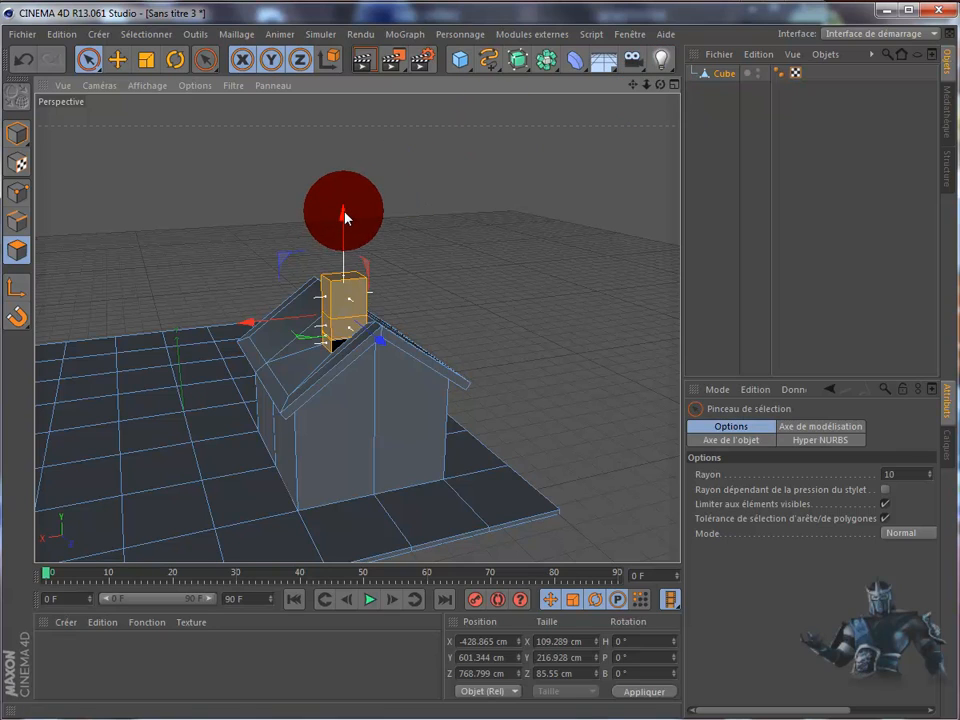
# Try raising the selected chimney polygons by about 12 cm, then undo the move while keeping the selection.
pyautogui.moveTo(344, 216); pyautogui.dragTo(346, 213)
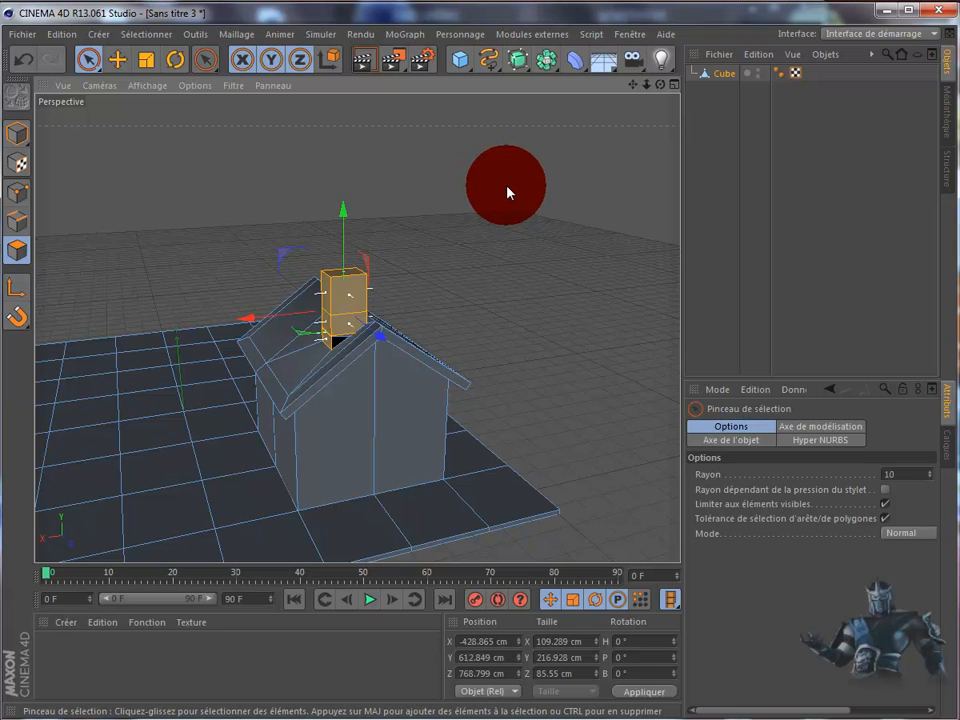
pyautogui.click(508, 193)
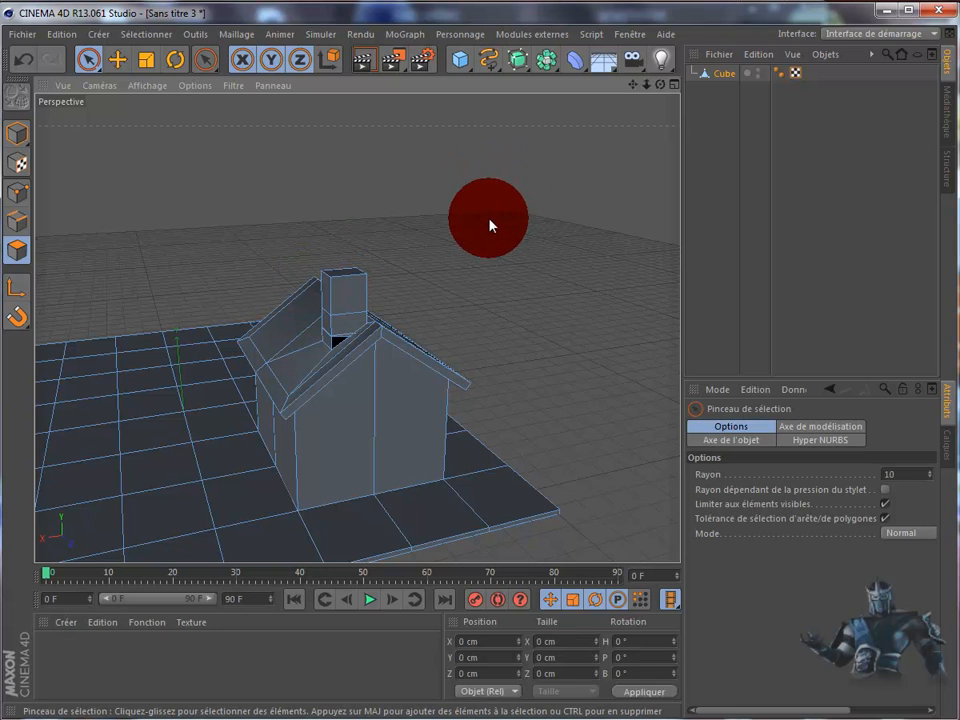
pyautogui.click(28, 60)
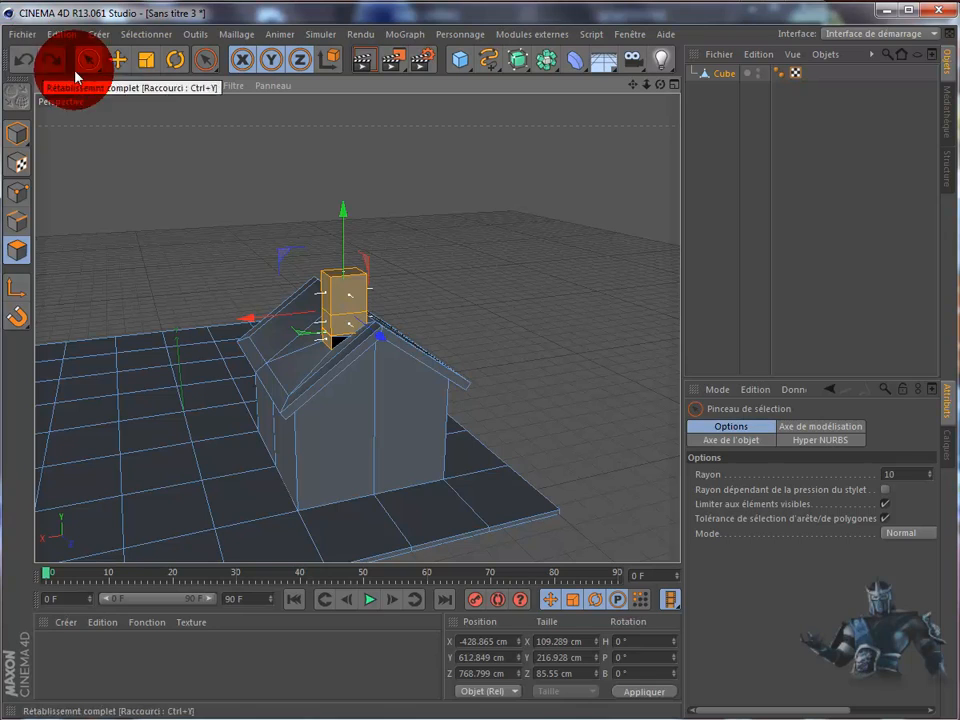
pyautogui.click(25, 60)
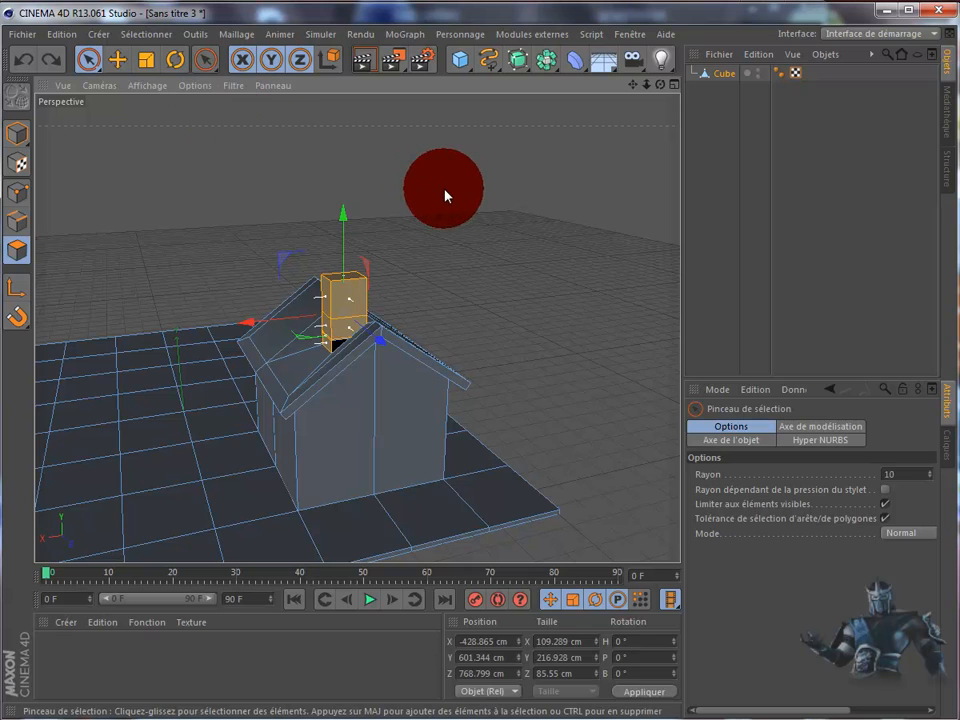
pyautogui.click(484, 190)
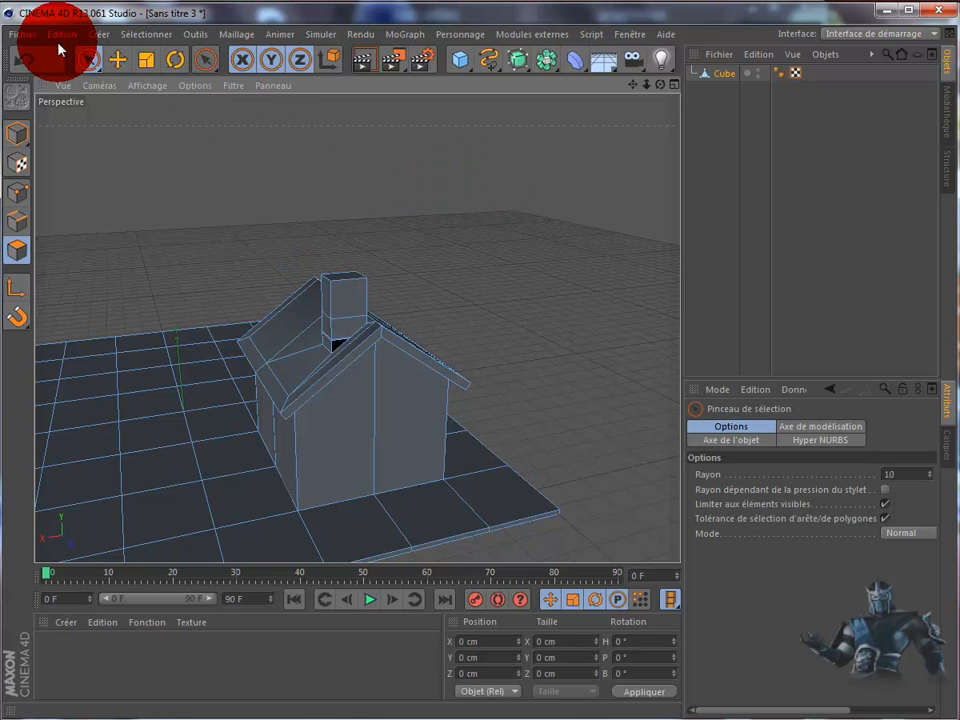
pyautogui.click(25, 62)
# Inset the selected chimney polygons by 5 cm and move them down about 127 cm to hollow out the chimney.
pyautogui.rightClick(543, 224)
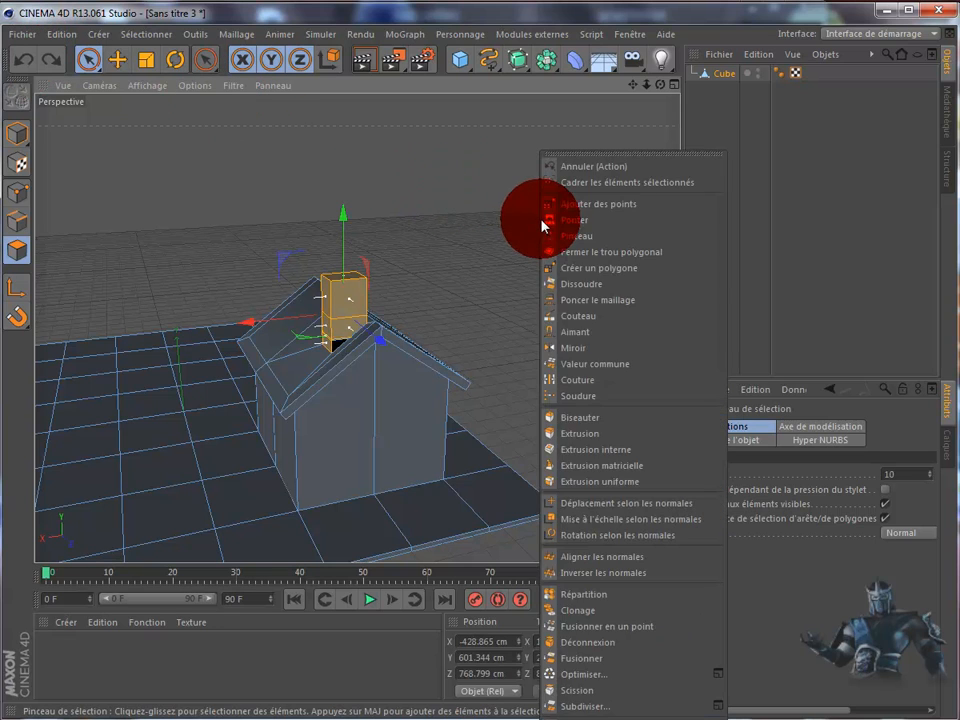
pyautogui.click(578, 434)
pyautogui.moveTo(509, 221); pyautogui.dragTo(509, 399)
pyautogui.press('i')
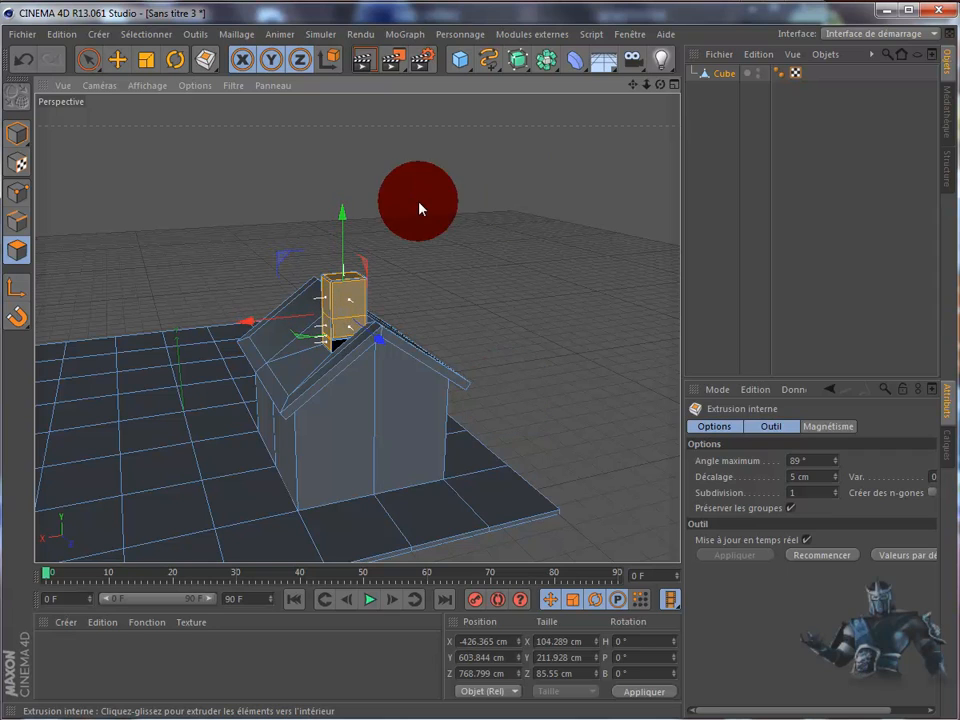
pyautogui.moveTo(343, 218); pyautogui.dragTo(353, 261)
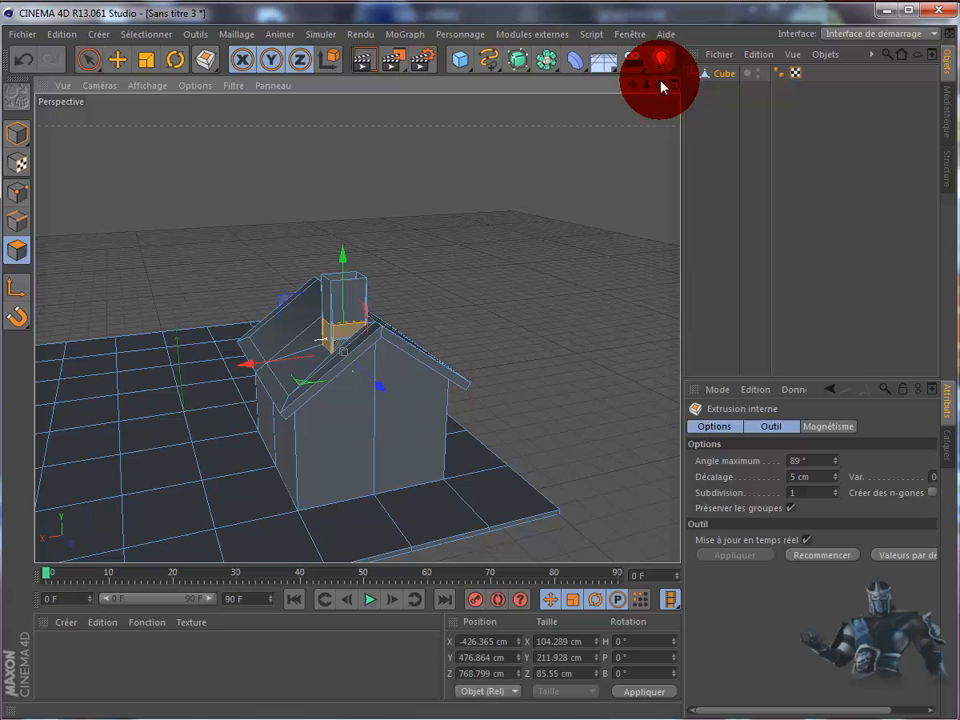
pyautogui.click(573, 173)
# Select the ground polygons adjoining the house's side wall and extrude them upward 257 cm to form an annex.
pyautogui.moveTo(659, 88); pyautogui.dragTo(590, 210)
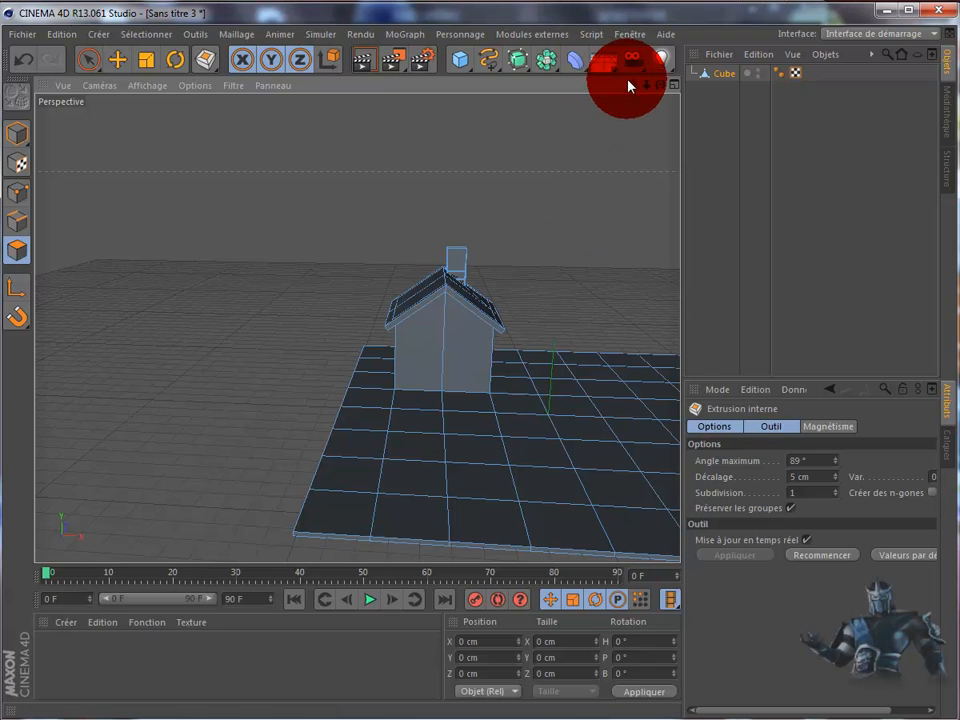
pyautogui.moveTo(632, 85); pyautogui.dragTo(642, 141)
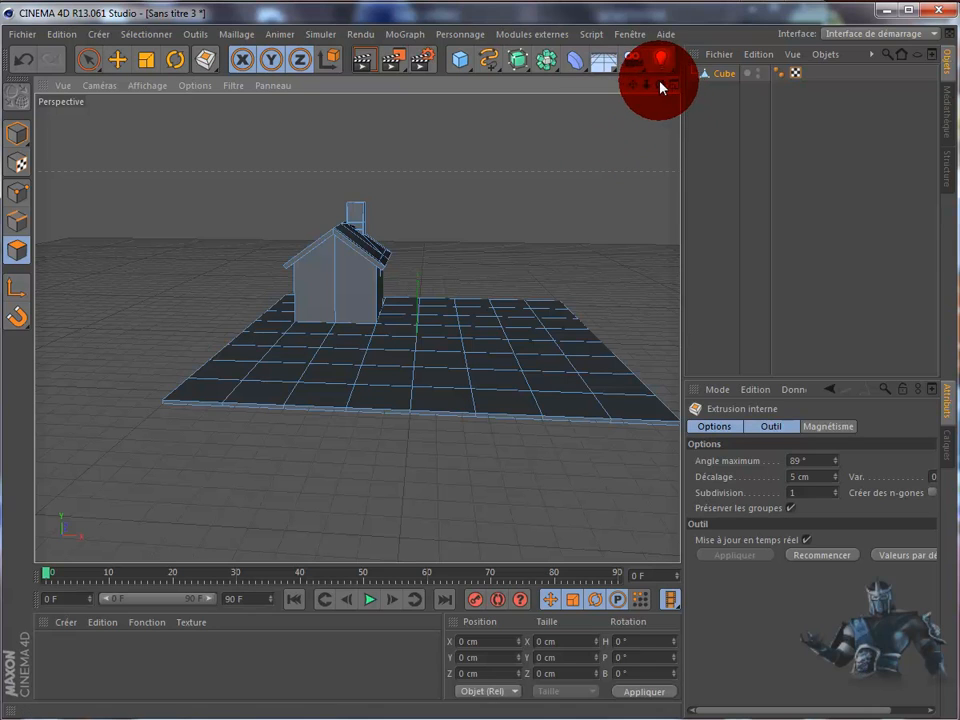
pyautogui.moveTo(632, 86); pyautogui.dragTo(509, 405)
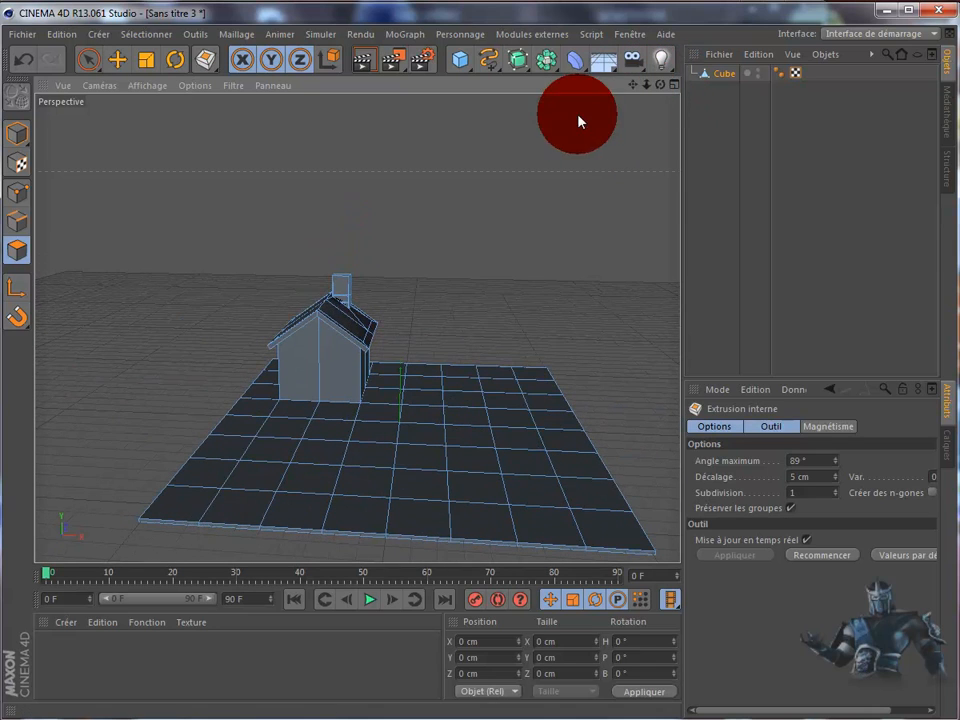
pyautogui.moveTo(391, 387); pyautogui.dragTo(430, 400)
pyautogui.rightClick(523, 253)
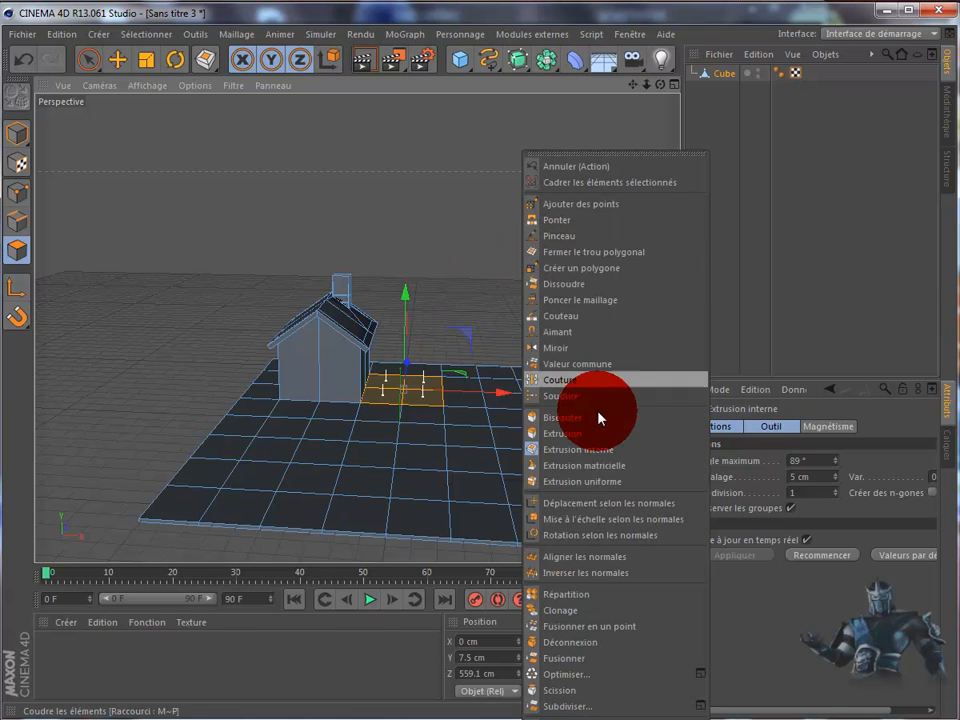
pyautogui.click(593, 437)
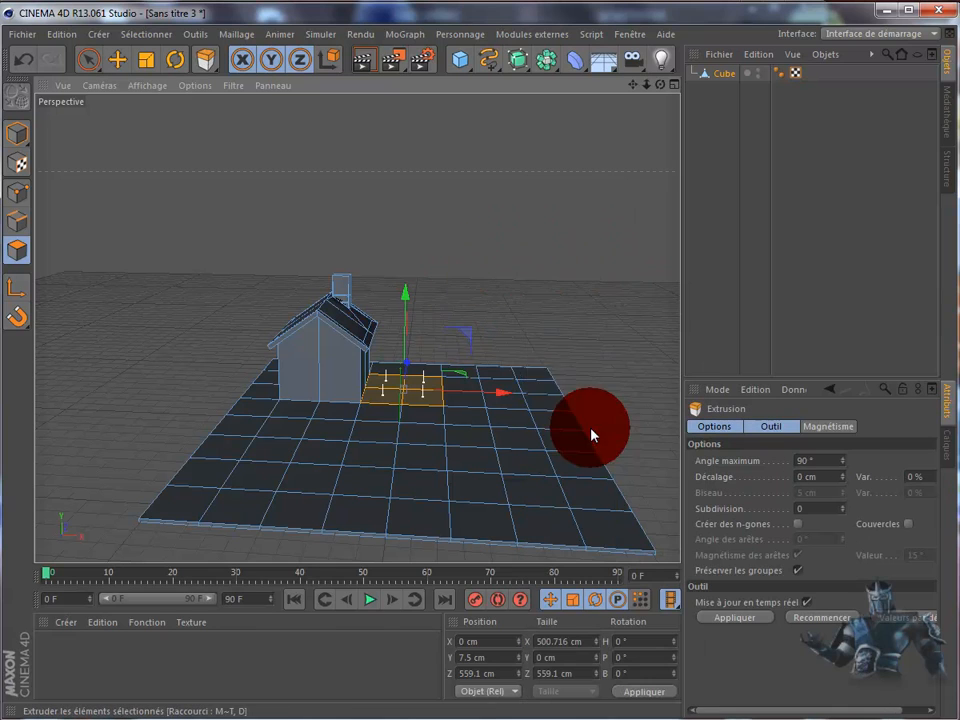
pyautogui.moveTo(589, 428); pyautogui.dragTo(545, 300)
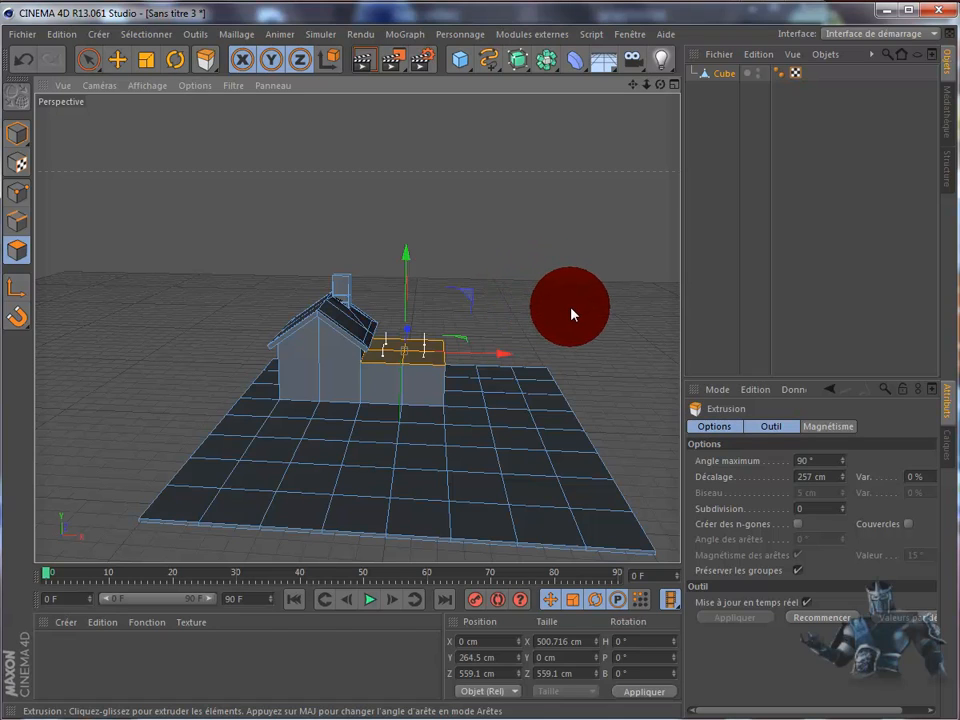
# Reselect the annex's top polygons and extrude them another 35 cm upward.
pyautogui.rightClick(572, 314)
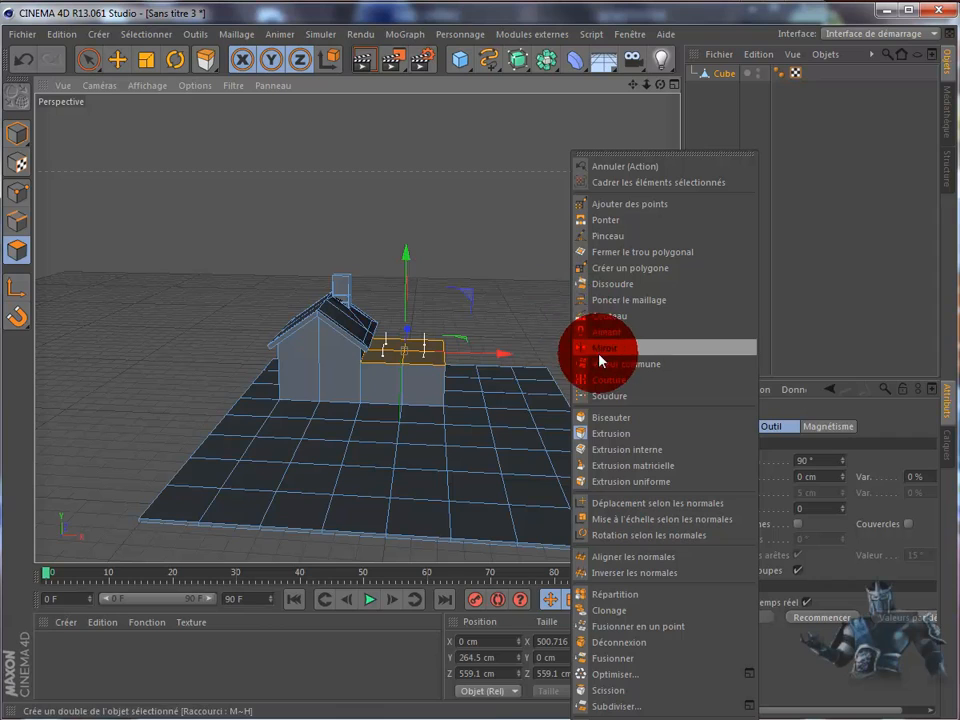
pyautogui.click(531, 292)
pyautogui.click(531, 292)
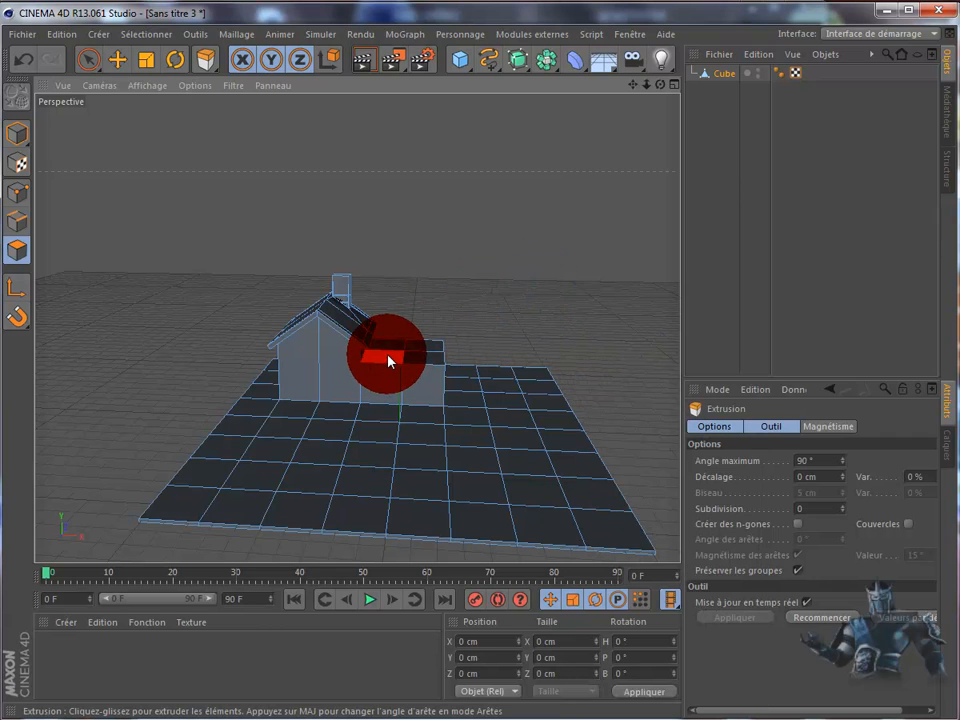
pyautogui.moveTo(388, 361); pyautogui.dragTo(422, 360)
pyautogui.rightClick(583, 317)
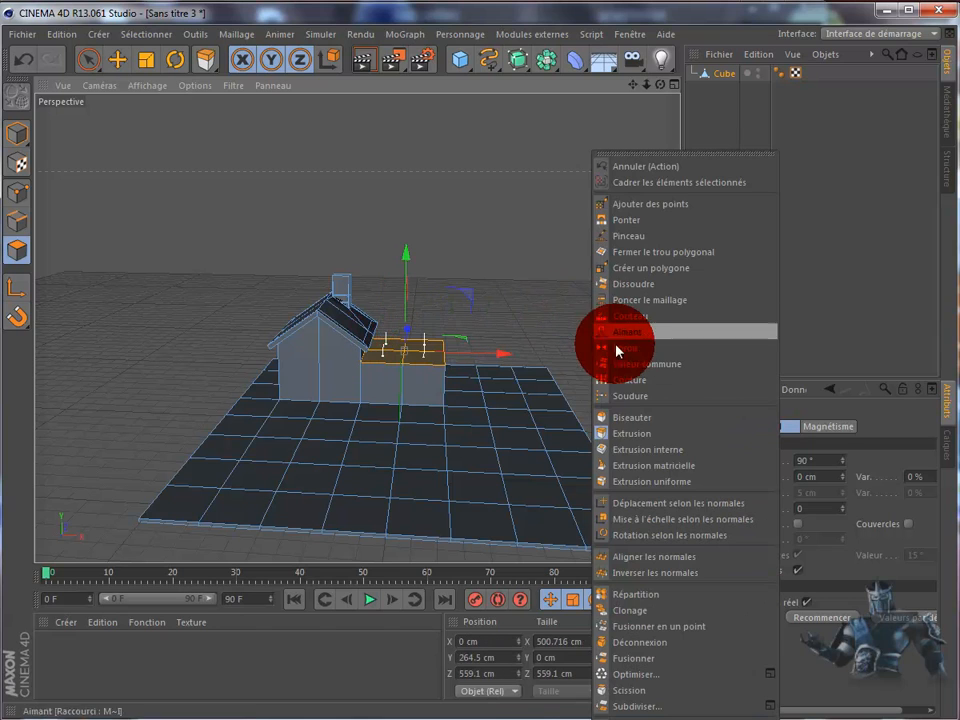
pyautogui.click(636, 433)
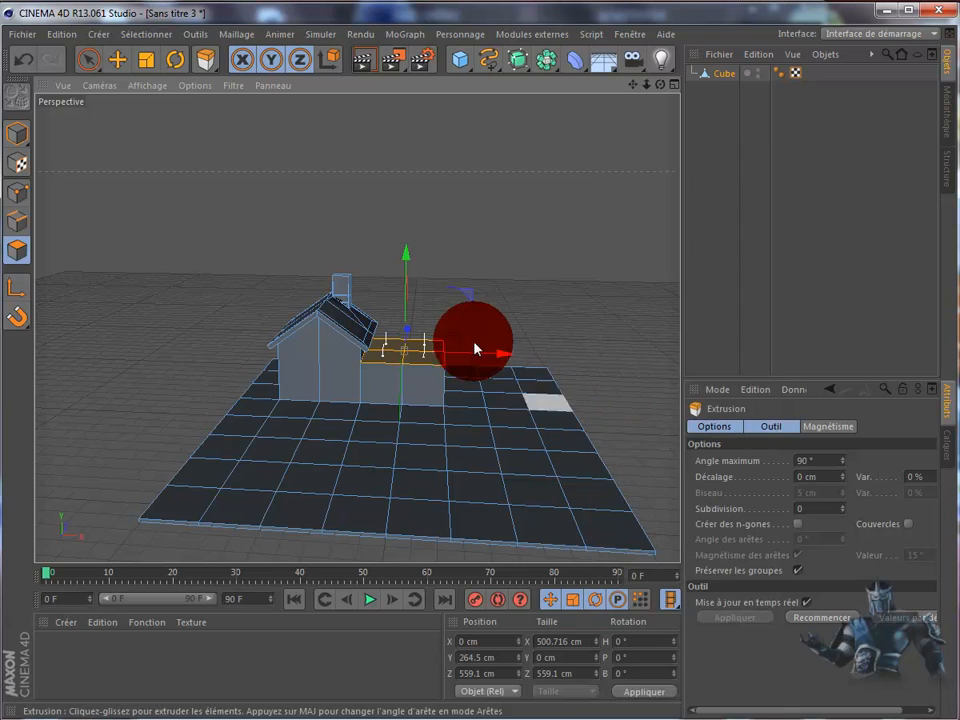
pyautogui.moveTo(508, 393); pyautogui.dragTo(509, 398)
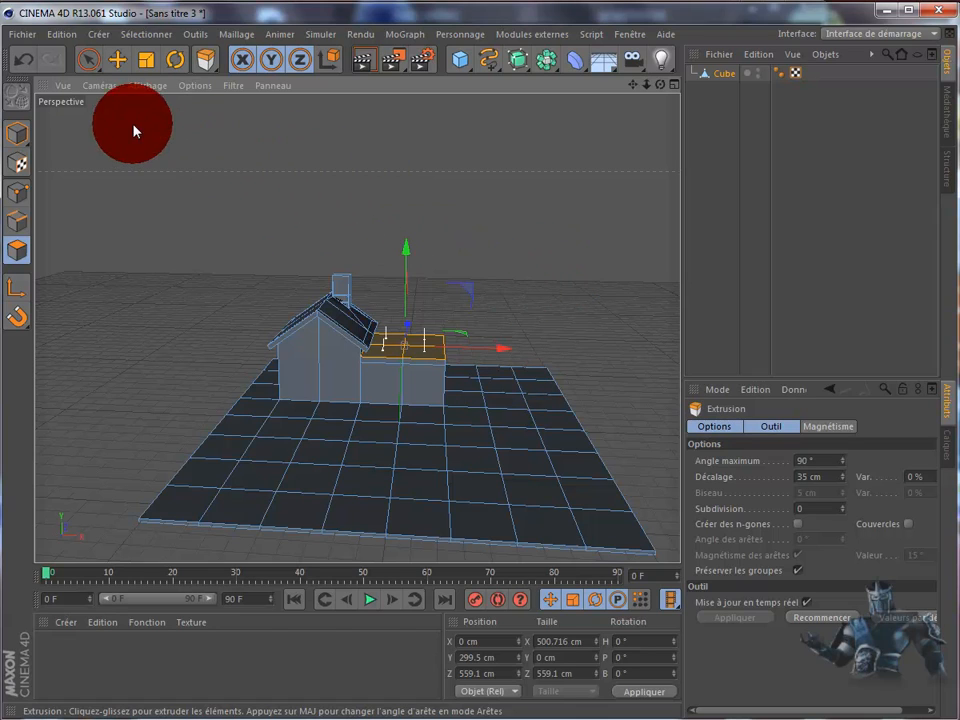
# Rotate the annex's top polygons to form a single-pitch roof sloping down away from the house.
pyautogui.click(175, 60)
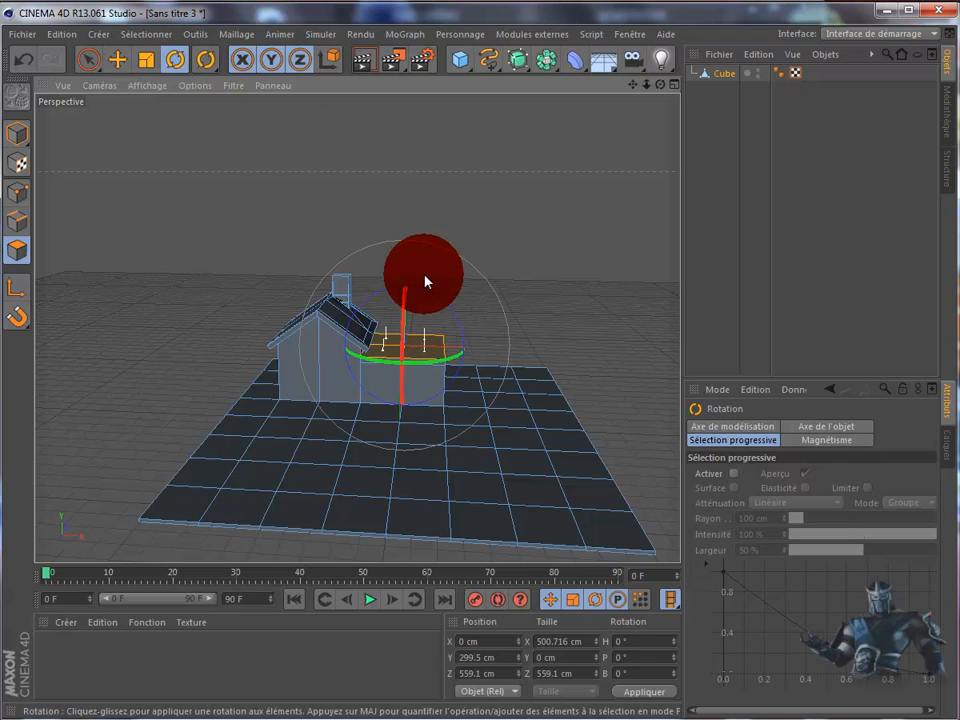
pyautogui.moveTo(429, 279); pyautogui.dragTo(446, 302)
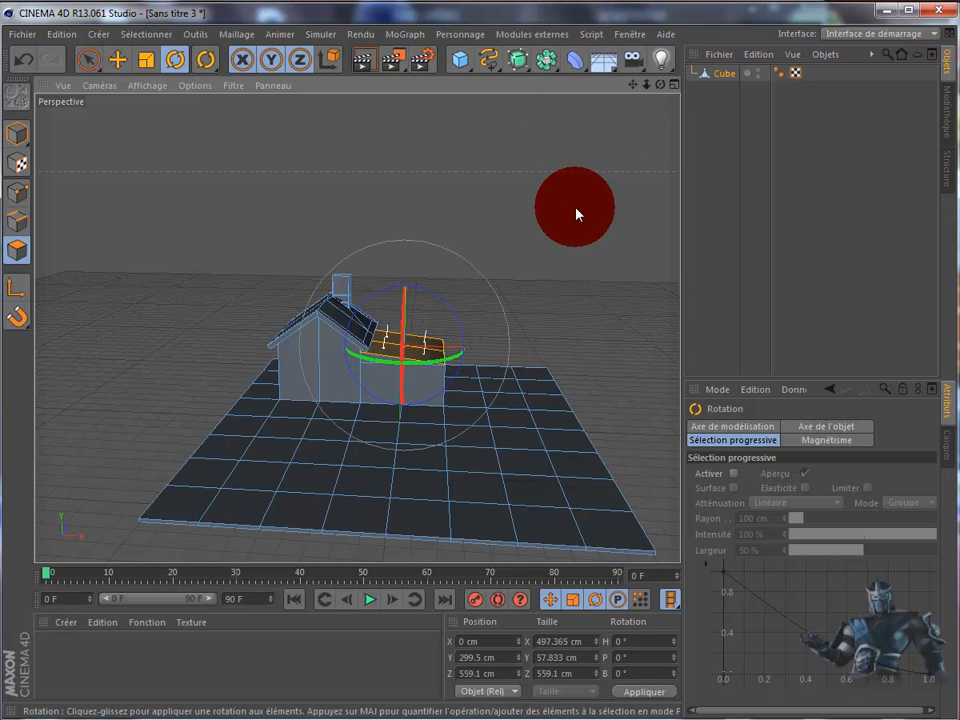
pyautogui.click(116, 62)
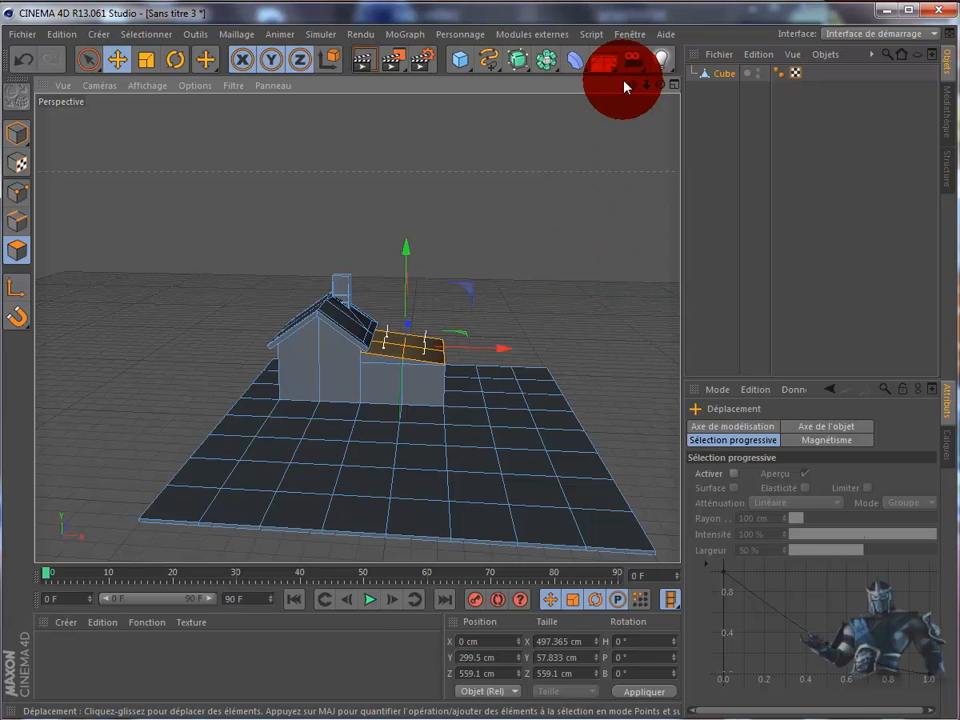
pyautogui.moveTo(660, 85); pyautogui.dragTo(510, 392)
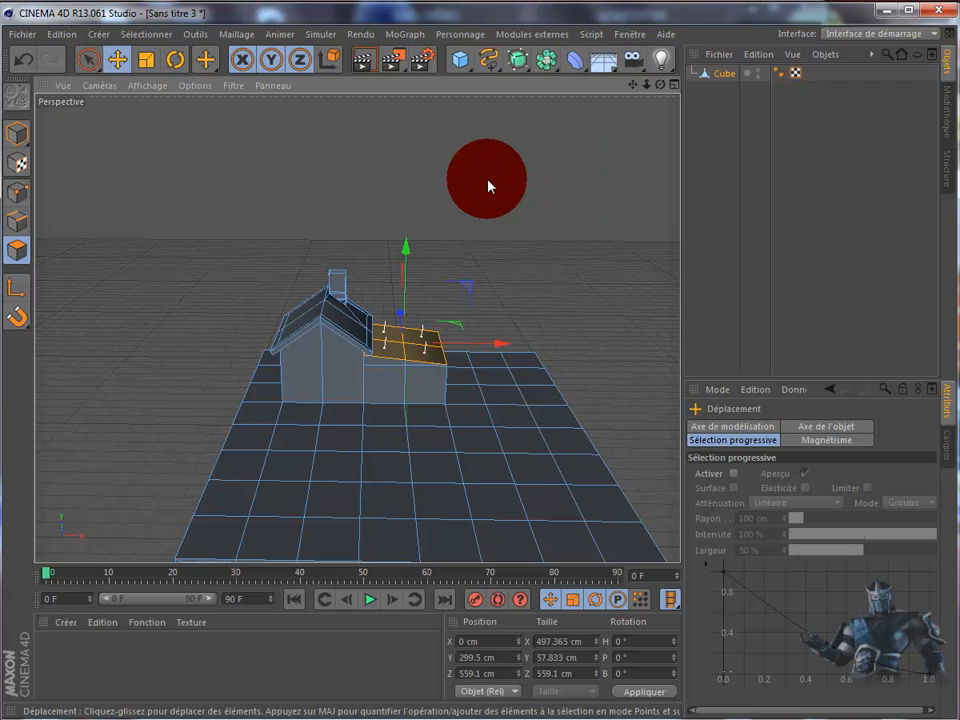
pyautogui.scroll(-2, 562, 205)
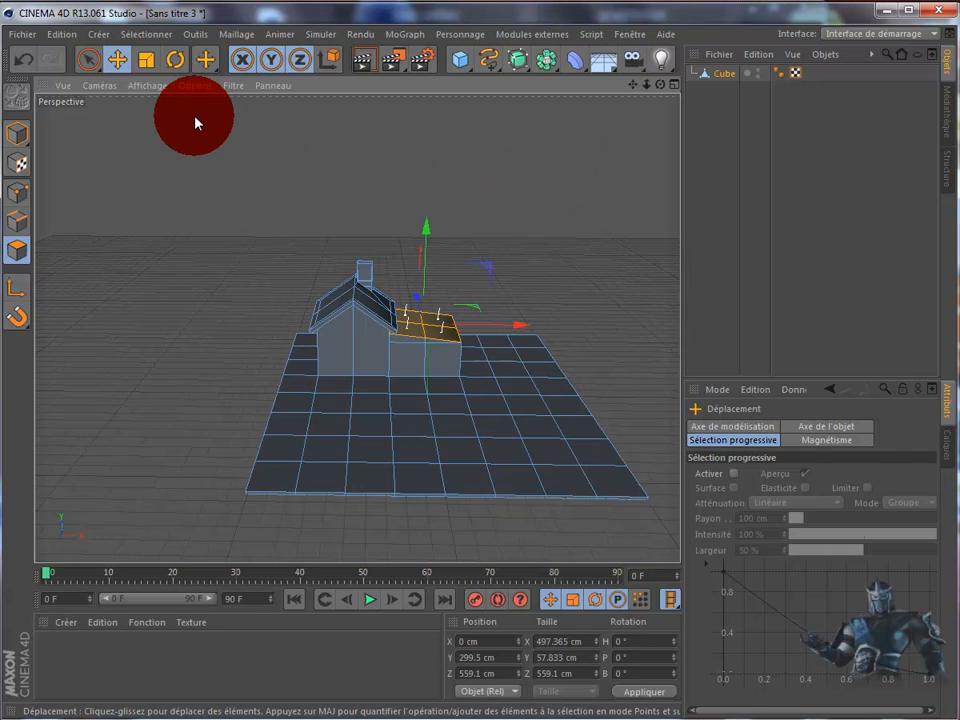
# Clear the polygon selection and cut loops close to all four edges of the plot with the Knife in Boucle mode.
pyautogui.press('k')
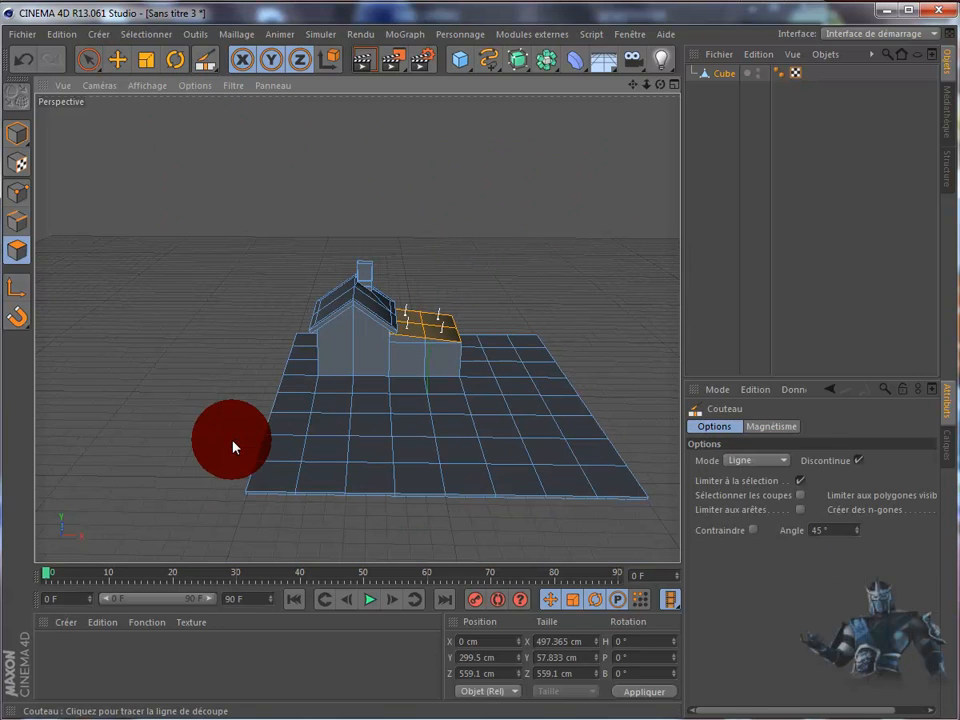
pyautogui.click(753, 463)
pyautogui.click(752, 496)
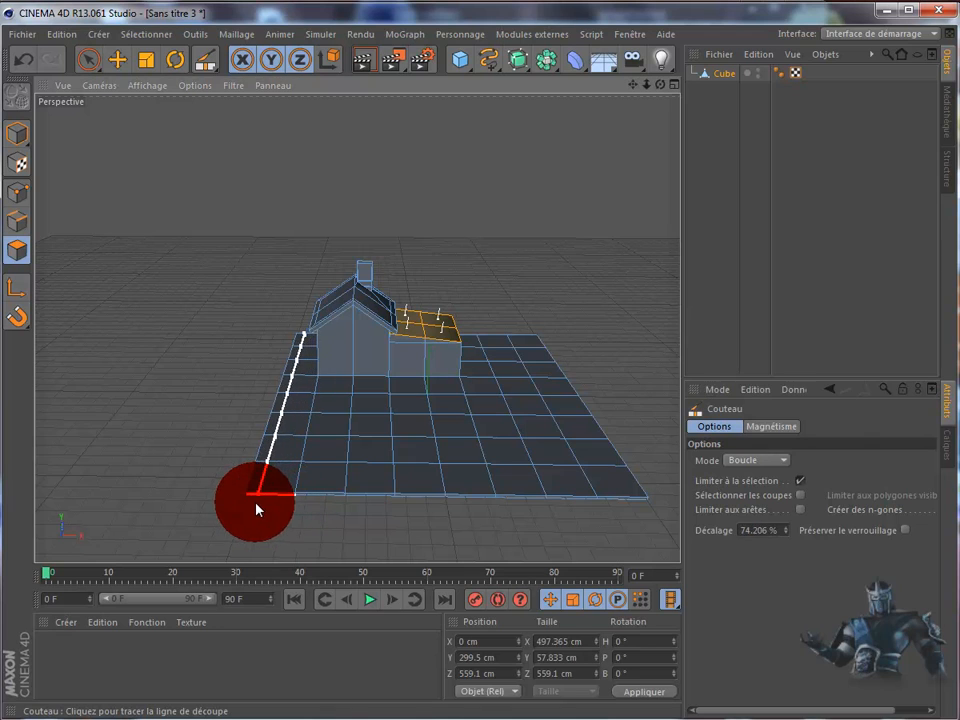
pyautogui.click(117, 59)
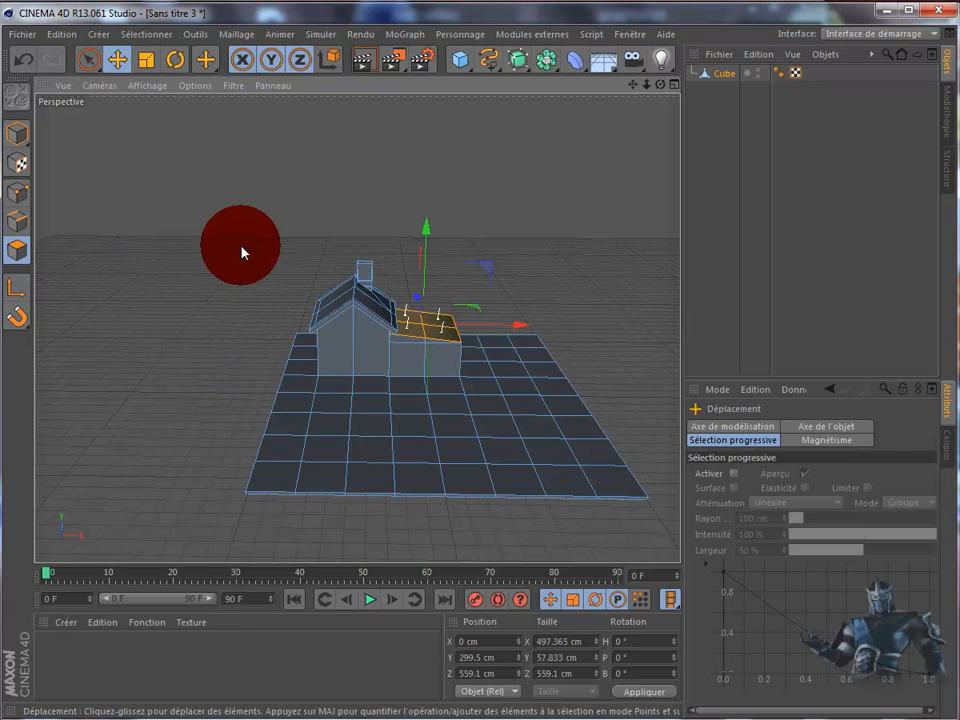
pyautogui.click(210, 279)
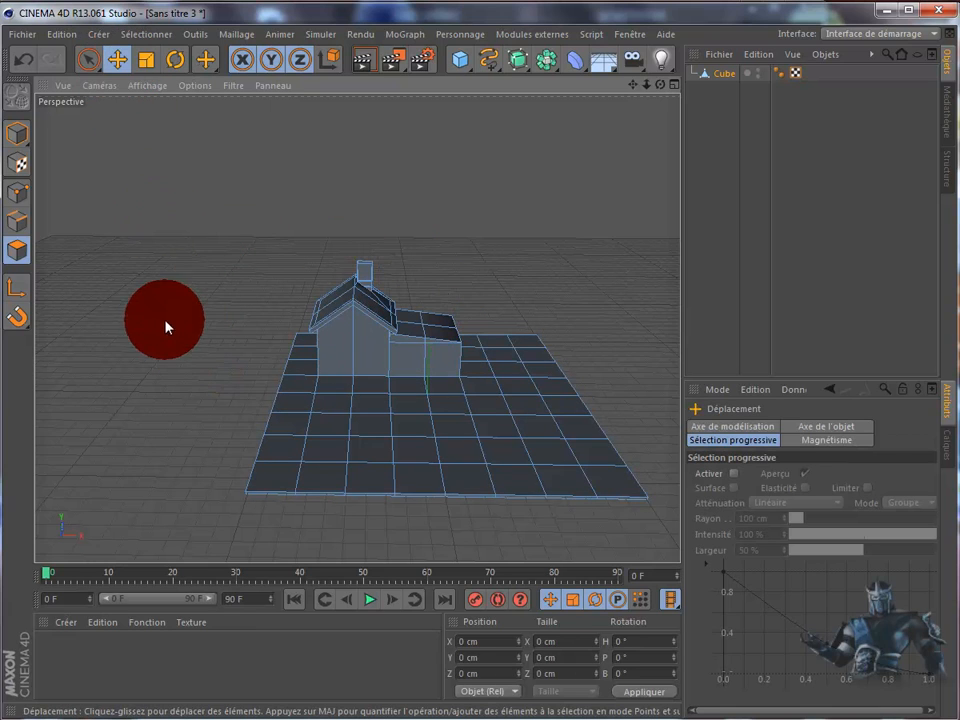
pyautogui.press('k')
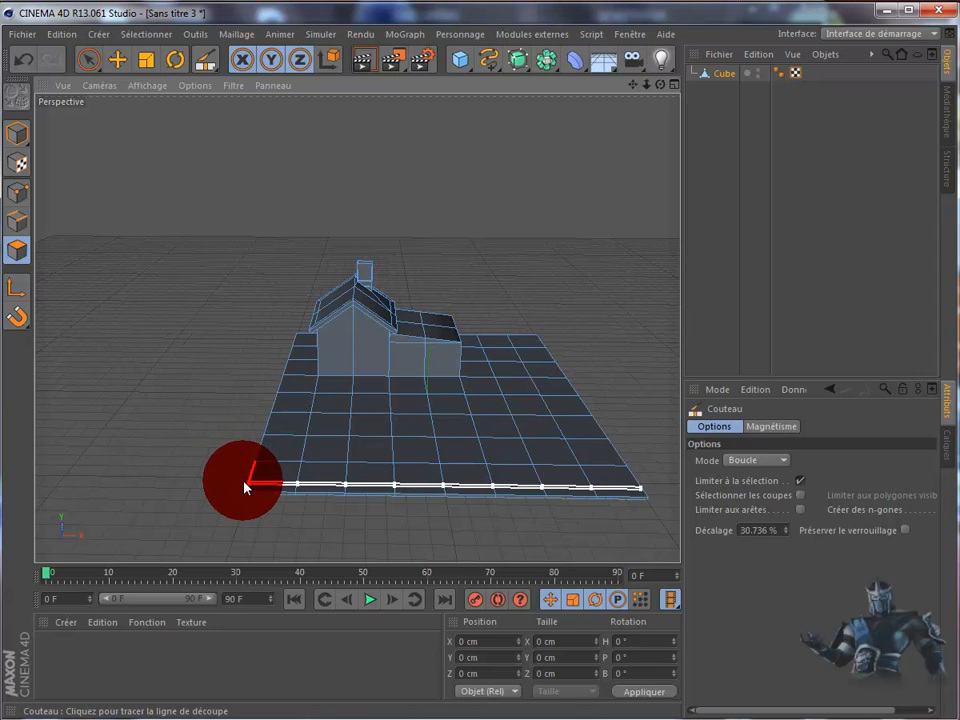
pyautogui.click(245, 487)
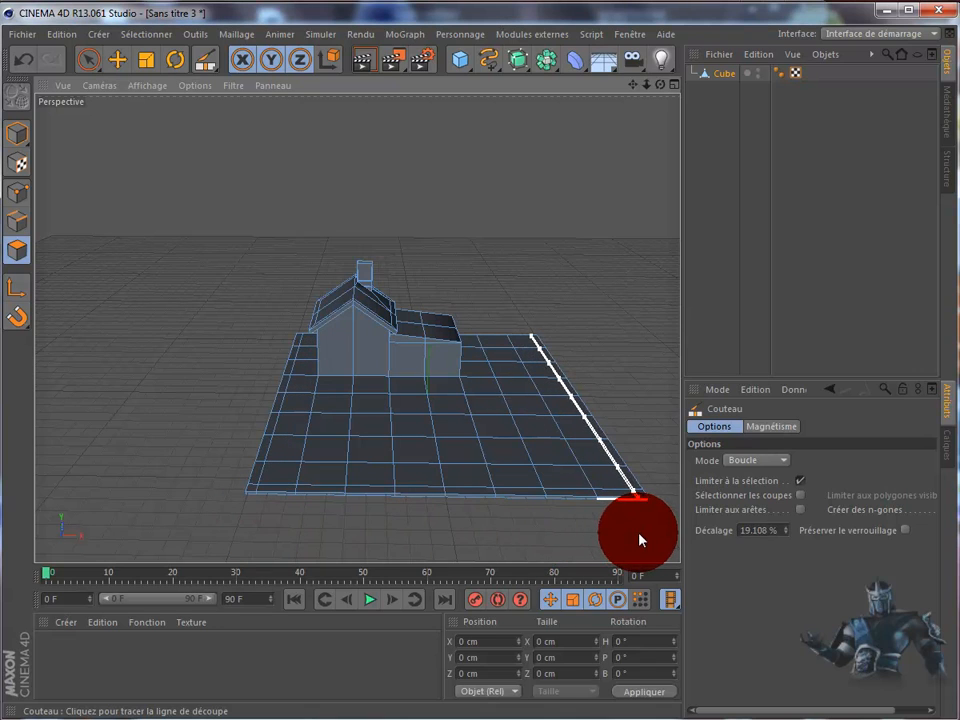
pyautogui.moveTo(665, 87); pyautogui.dragTo(510, 399)
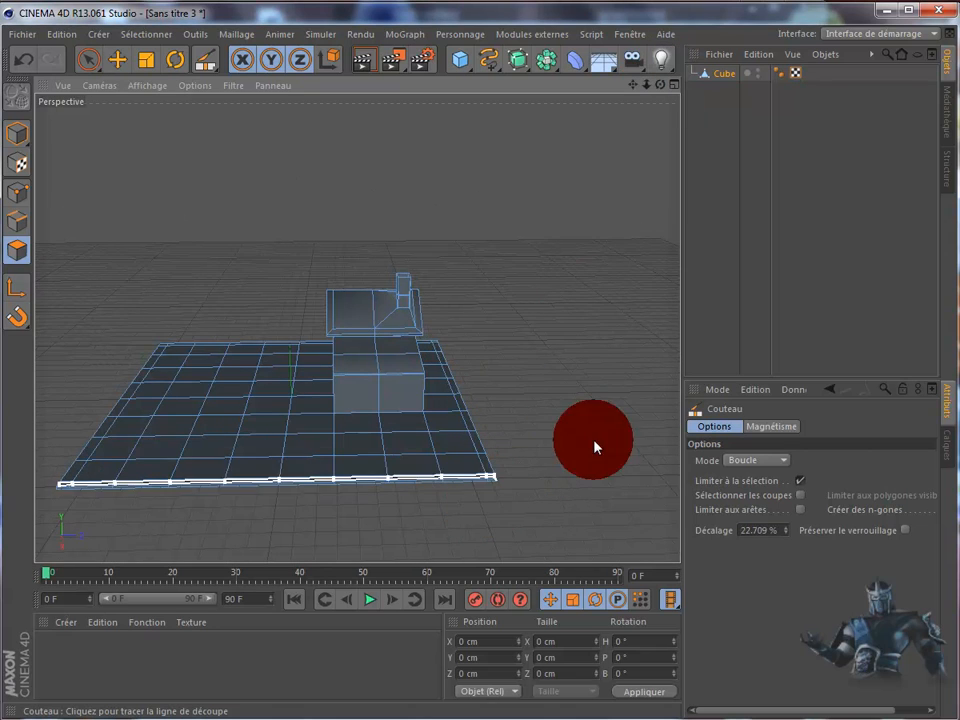
pyautogui.click(97, 60)
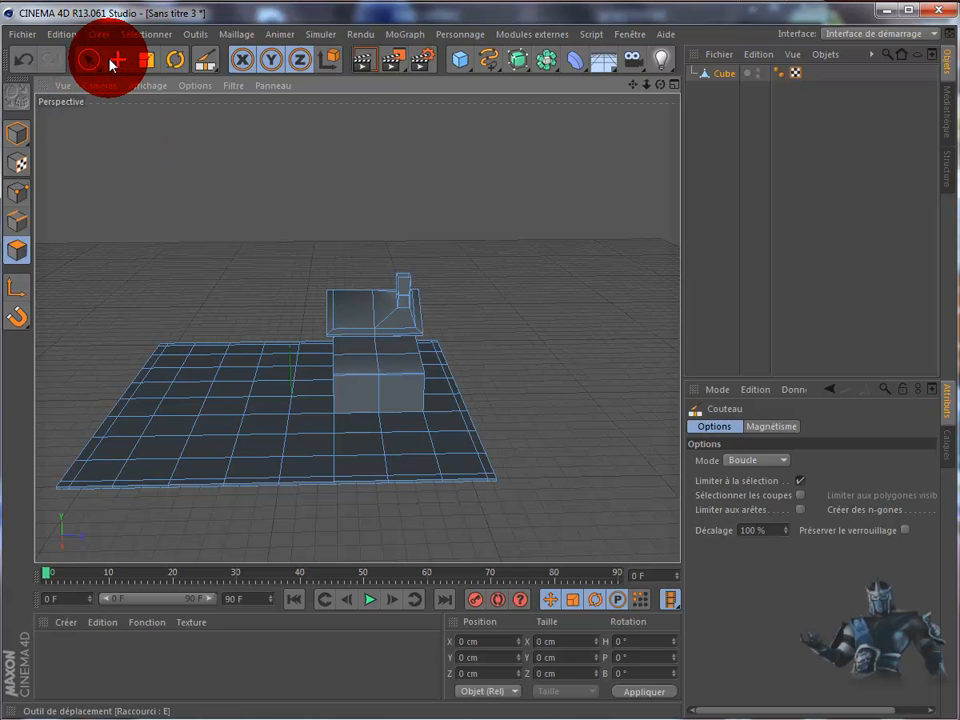
pyautogui.click(116, 61)
# Select the narrow border polygons all around the plot, leaving an entrance gap in the front edge.
pyautogui.moveTo(659, 86); pyautogui.dragTo(385, 550)
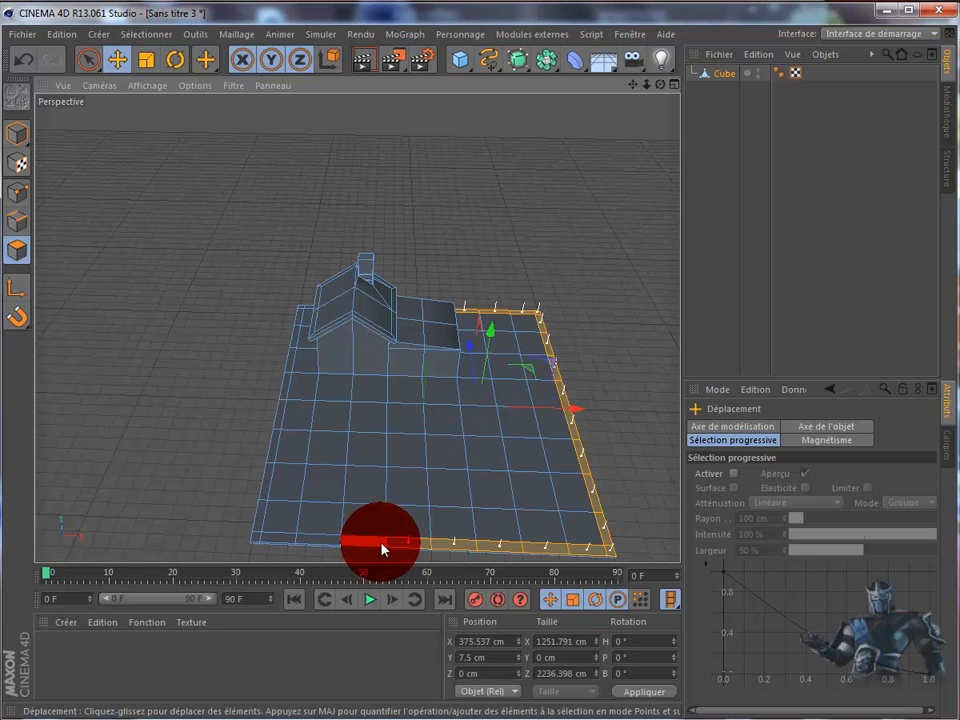
pyautogui.moveTo(284, 543); pyautogui.dragTo(265, 543)
pyautogui.keyDown('shift'); pyautogui.click(257, 541); pyautogui.keyUp('shift')
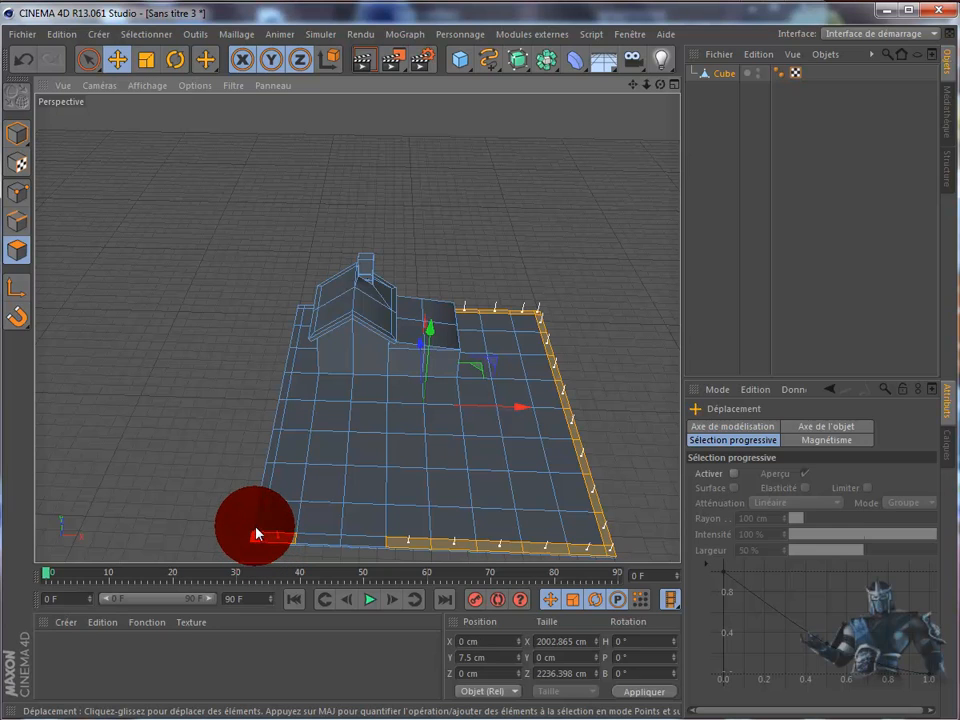
pyautogui.keyDown('shift'); pyautogui.click(260, 523); pyautogui.keyUp('shift')
pyautogui.keyDown('shift'); pyautogui.click(268, 480); pyautogui.keyUp('shift')
pyautogui.keyDown('shift'); pyautogui.click(277, 439); pyautogui.keyUp('shift')
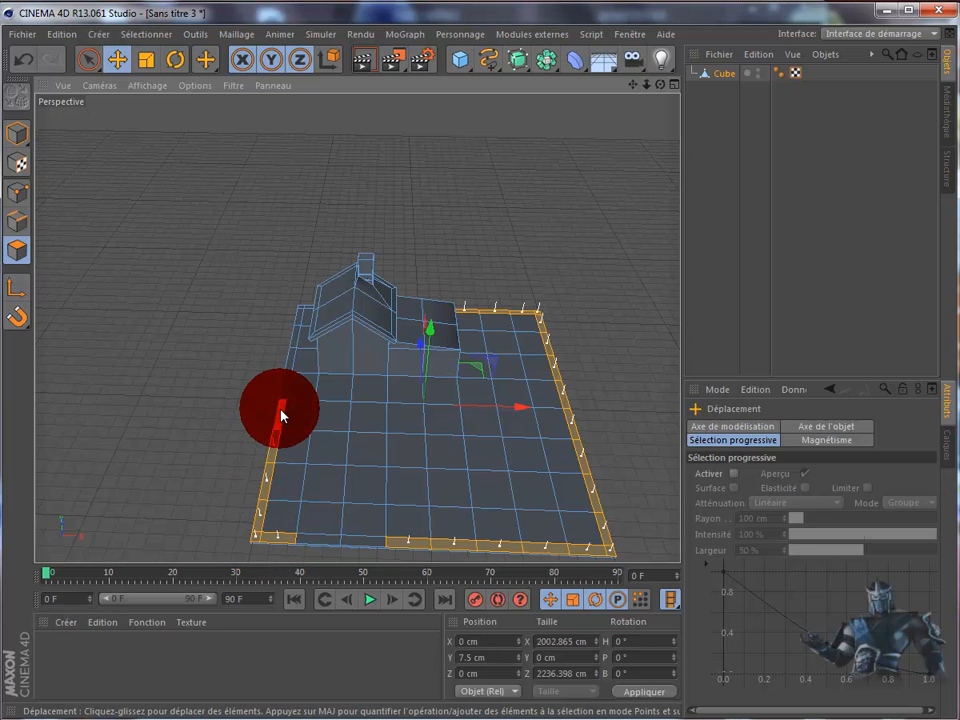
pyautogui.keyDown('shift'); pyautogui.click(281, 416); pyautogui.keyUp('shift')
pyautogui.keyDown('shift'); pyautogui.click(286, 390); pyautogui.keyUp('shift')
pyautogui.keyDown('shift'); pyautogui.click(291, 358); pyautogui.keyUp('shift')
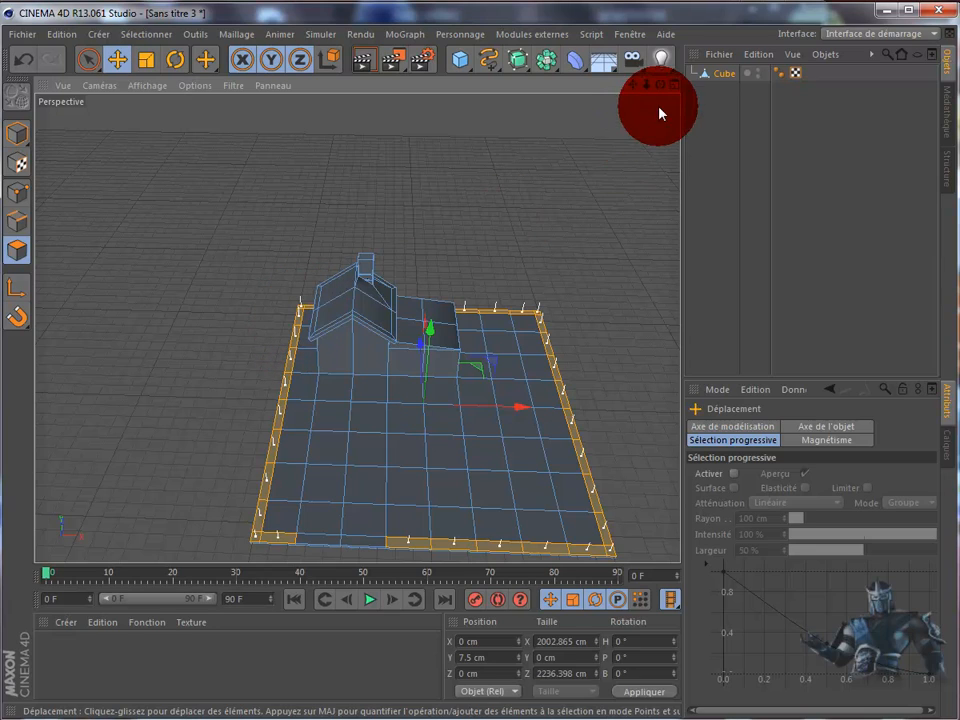
pyautogui.moveTo(661, 86); pyautogui.dragTo(448, 346)
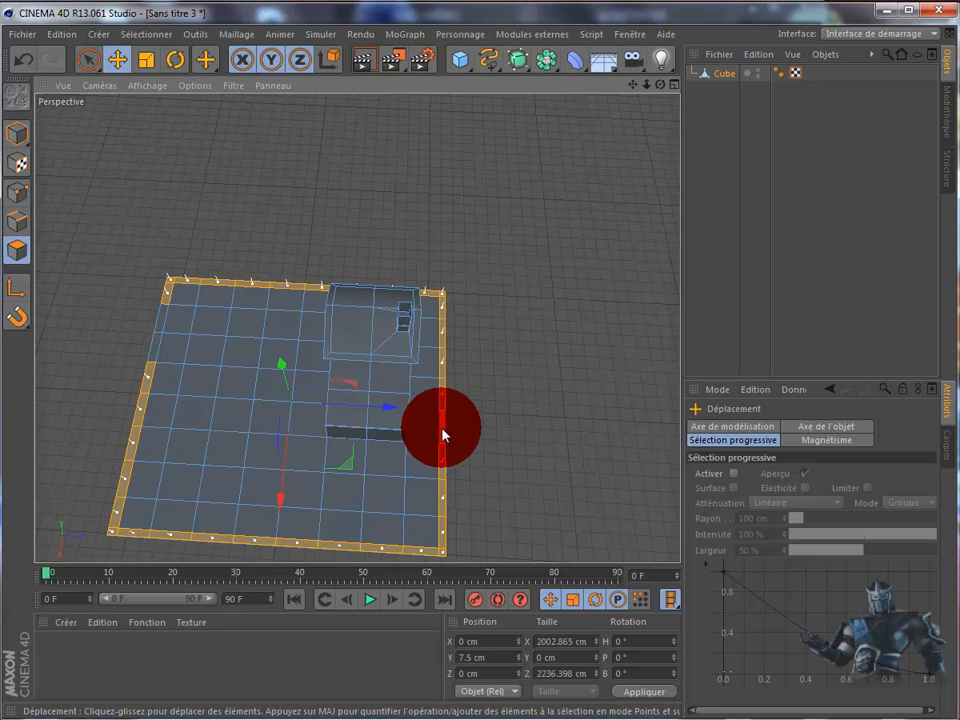
# Extrude the selected border polygons upward 142 cm to form the boundary wall, then clear the selection.
pyautogui.moveTo(660, 86); pyautogui.dragTo(508, 398)
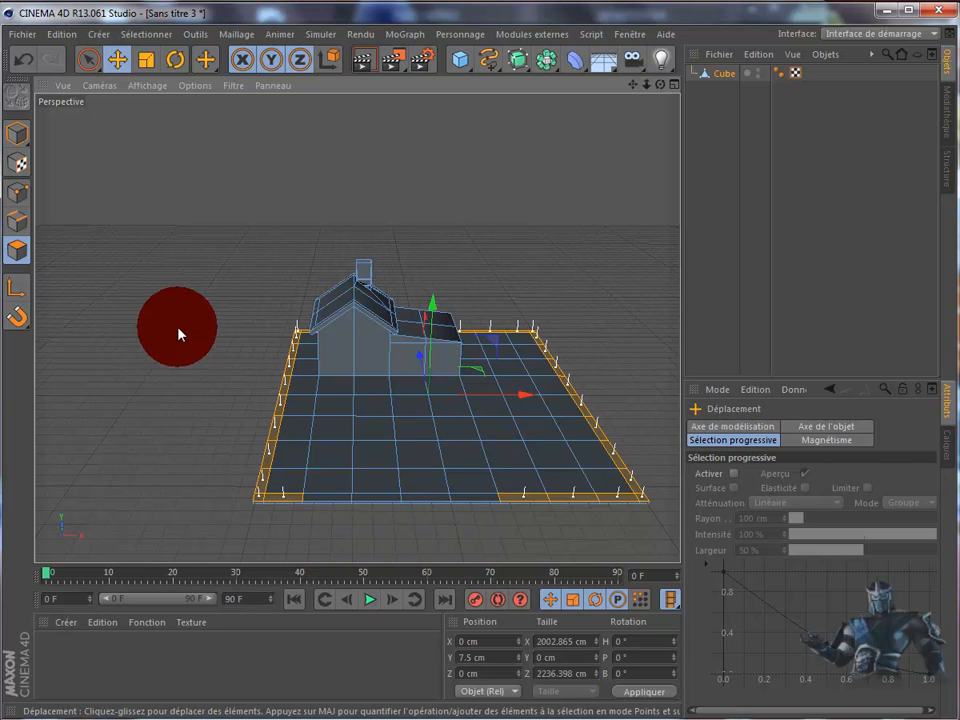
pyautogui.press('d')
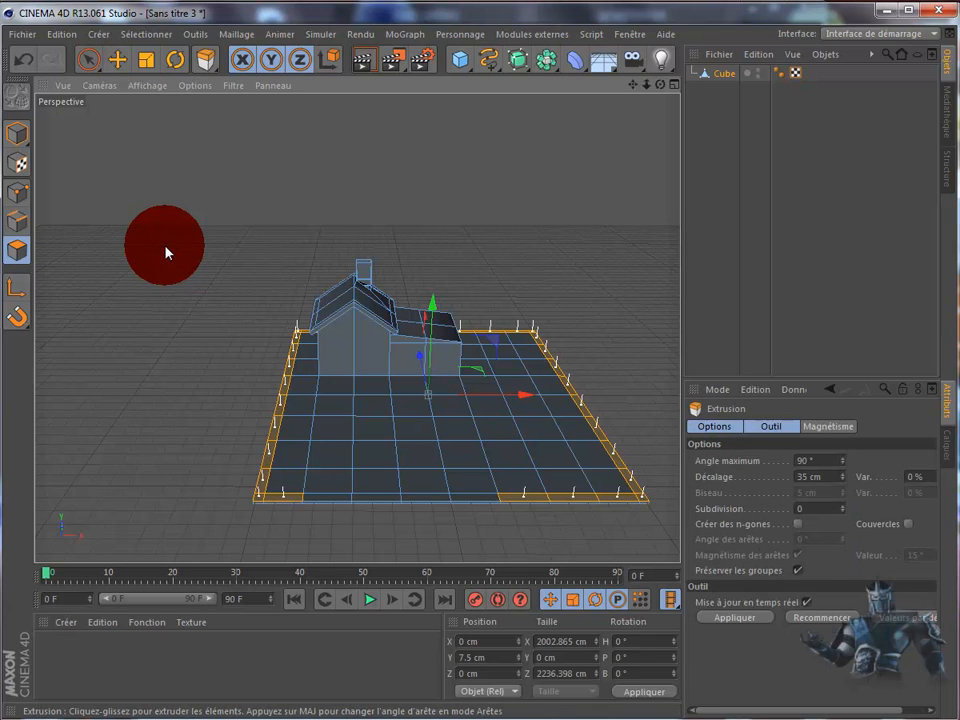
pyautogui.moveTo(510, 399)
pyautogui.mouseDown()
pyautogui.moveTo(514, 386)
pyautogui.moveTo(509, 400)
pyautogui.mouseUp()
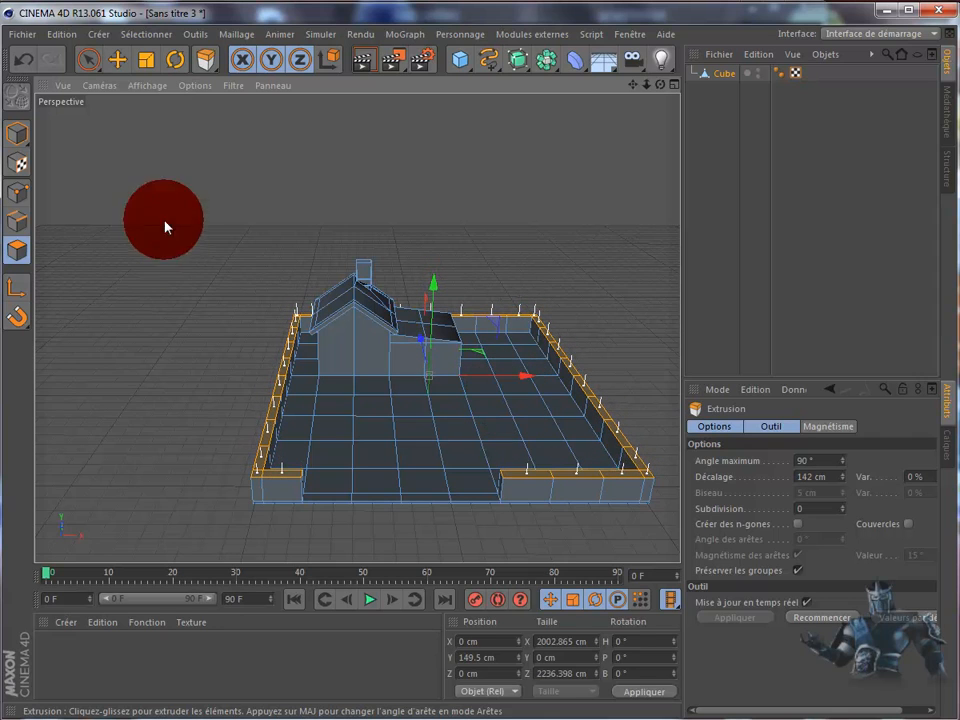
pyautogui.click(530, 213)
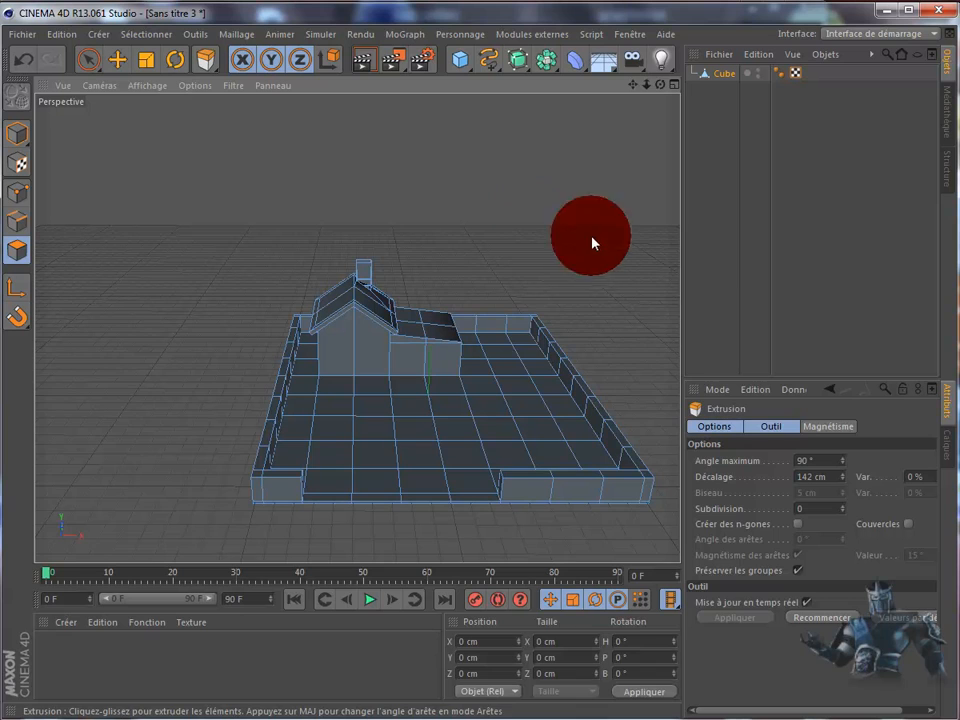
# Cut additional vertical loops through the front walls of the house and annex with the Knife in Boucle mode.
pyautogui.press('k')
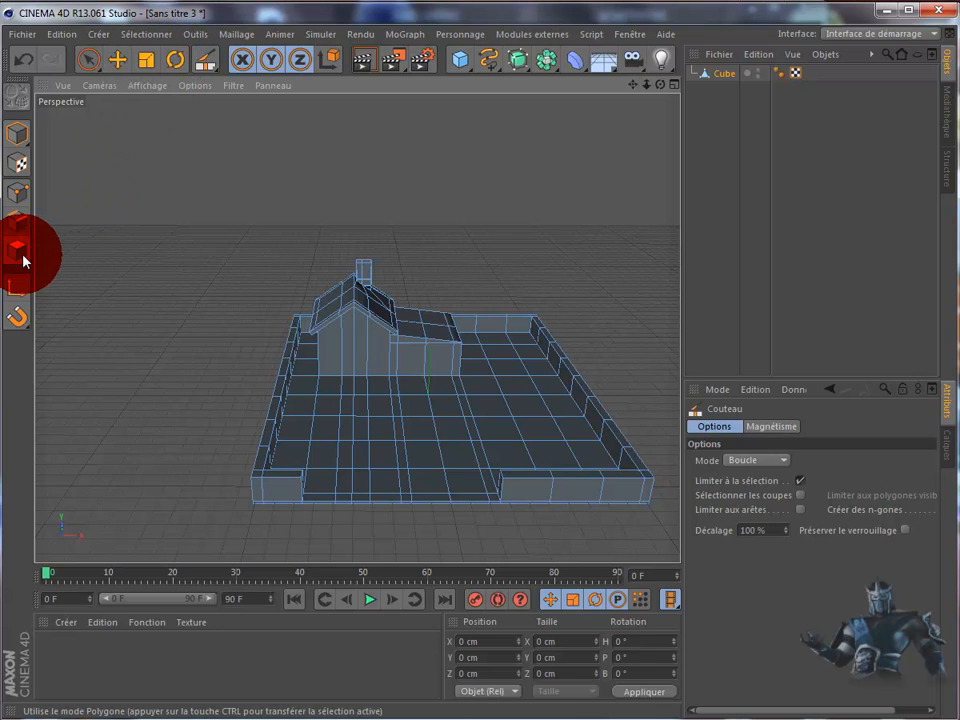
pyautogui.click(117, 59)
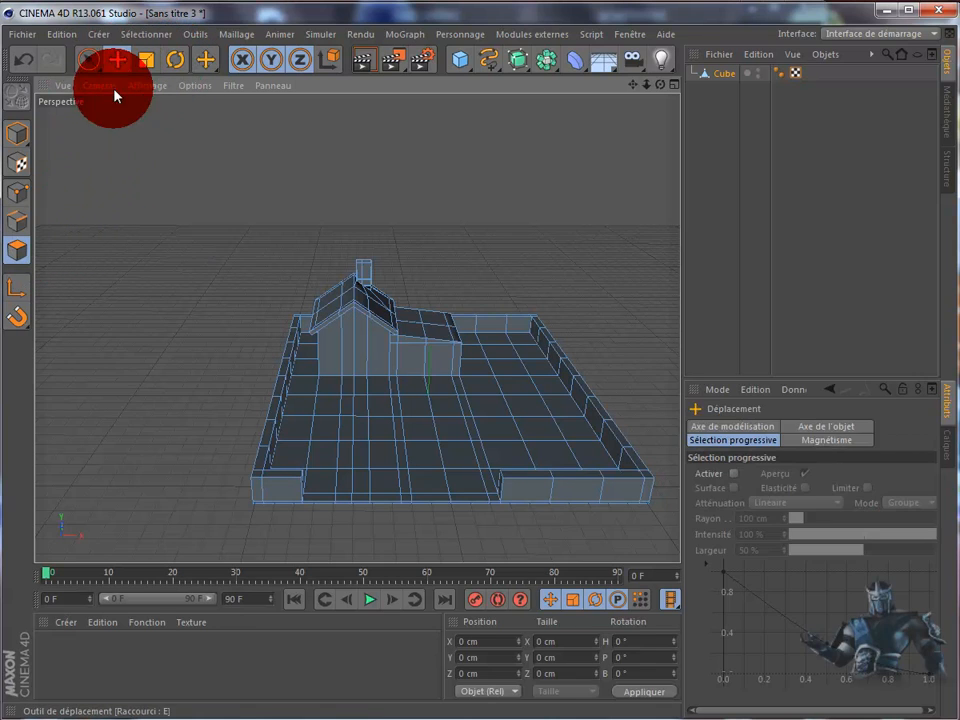
# Extrude the selected front-edge polygons upward 139 cm and another 5 cm, leaving two openings in the plot wall, and clear the selection.
pyautogui.click(295, 490)
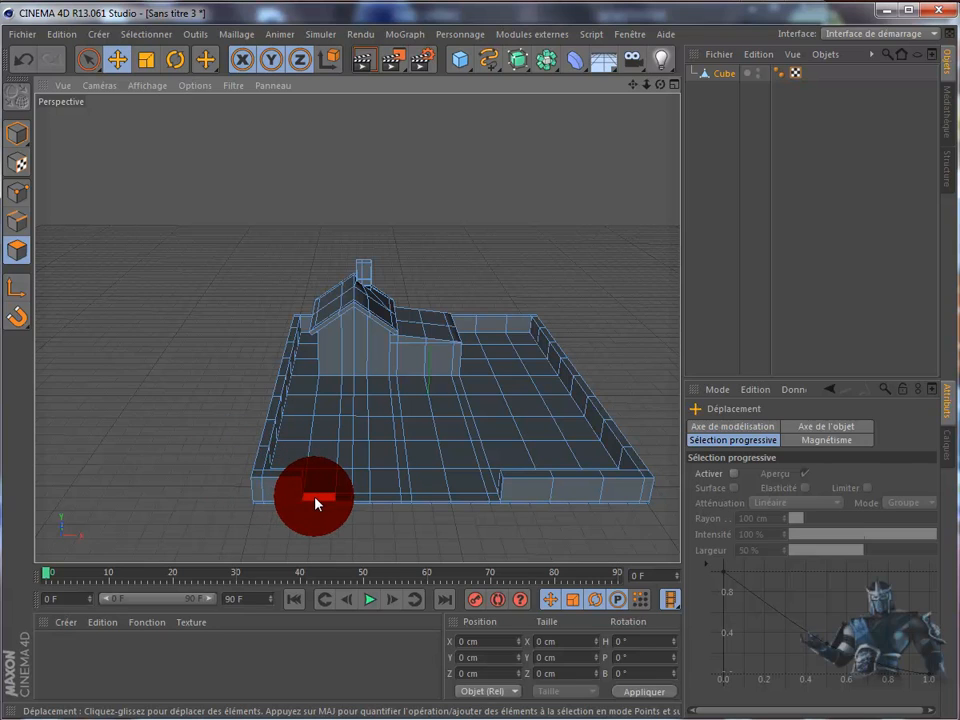
pyautogui.click(315, 498)
pyautogui.moveTo(315, 502)
pyautogui.mouseDown()
pyautogui.moveTo(495, 504)
pyautogui.moveTo(467, 522)
pyautogui.moveTo(388, 500)
pyautogui.moveTo(387, 545)
pyautogui.moveTo(249, 501)
pyautogui.moveTo(205, 453)
pyautogui.mouseUp()
pyautogui.press('d')
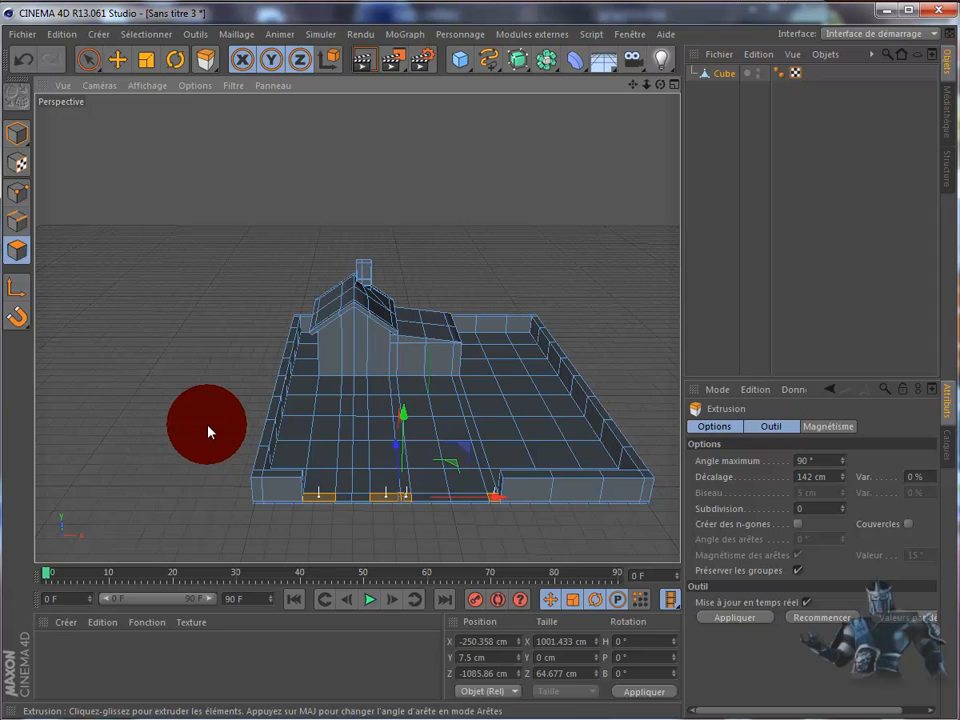
pyautogui.moveTo(507, 396); pyautogui.dragTo(660, 86)
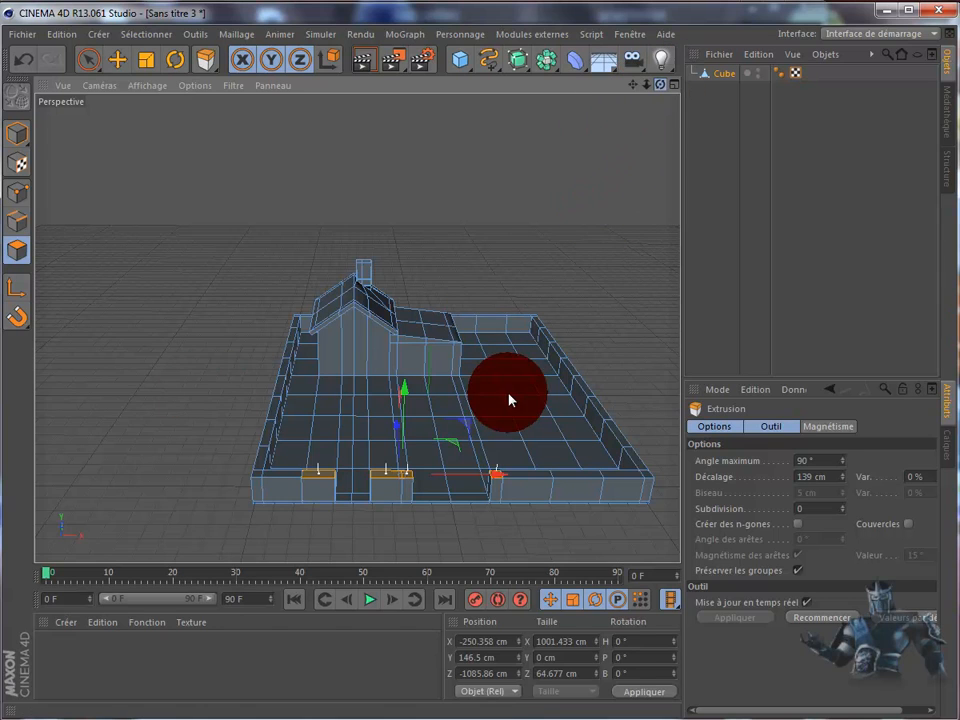
pyautogui.moveTo(508, 399); pyautogui.dragTo(538, 188)
pyautogui.moveTo(508, 399)
pyautogui.mouseDown()
pyautogui.moveTo(585, 180)
pyautogui.moveTo(660, 88)
pyautogui.moveTo(508, 399)
pyautogui.mouseUp()
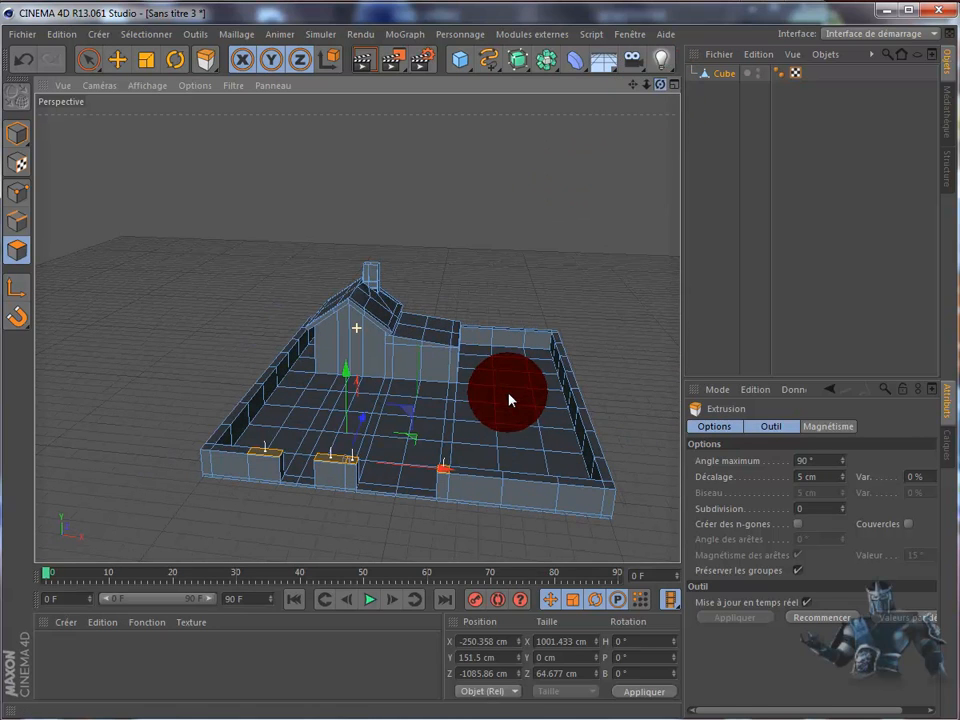
pyautogui.click(606, 162)
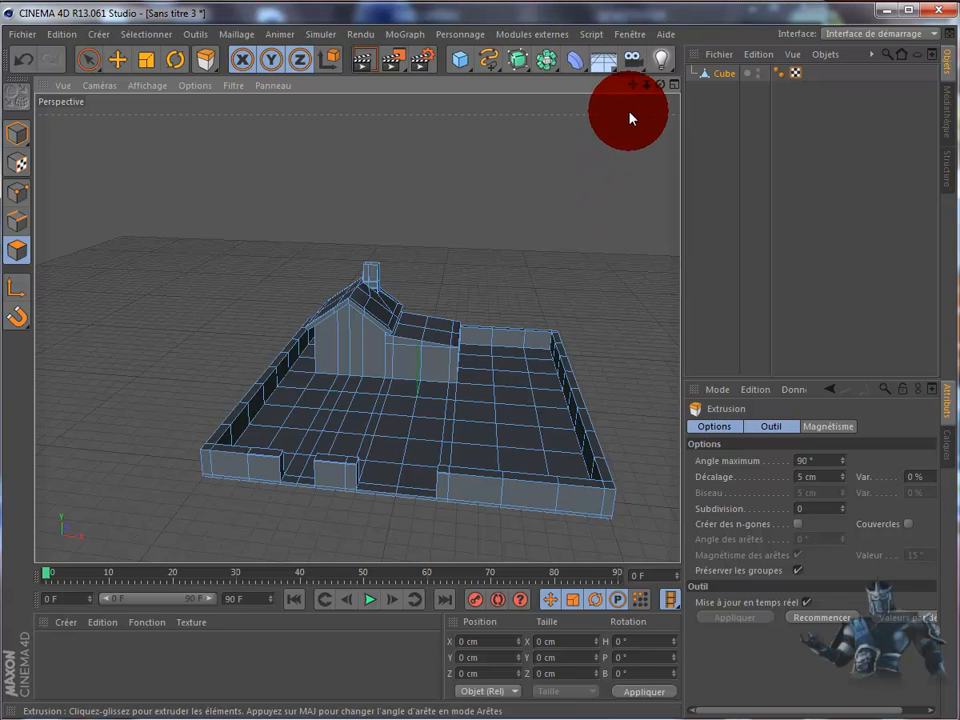
# Render the house in the viewport and check the model in the four-view layout.
pyautogui.scroll(-2, 610, 195)
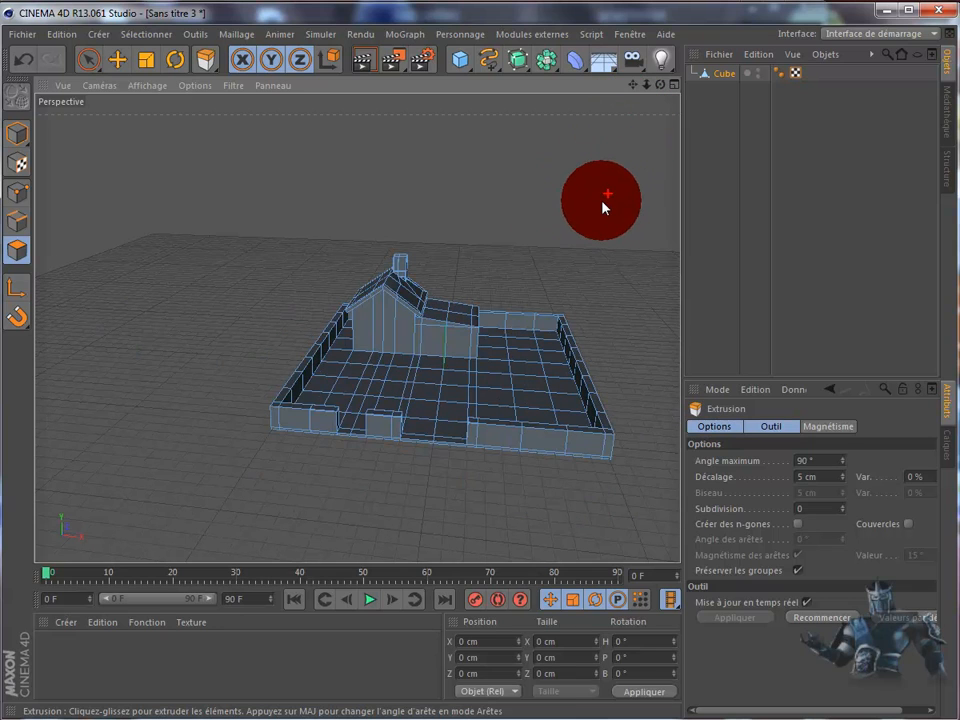
pyautogui.click(363, 62)
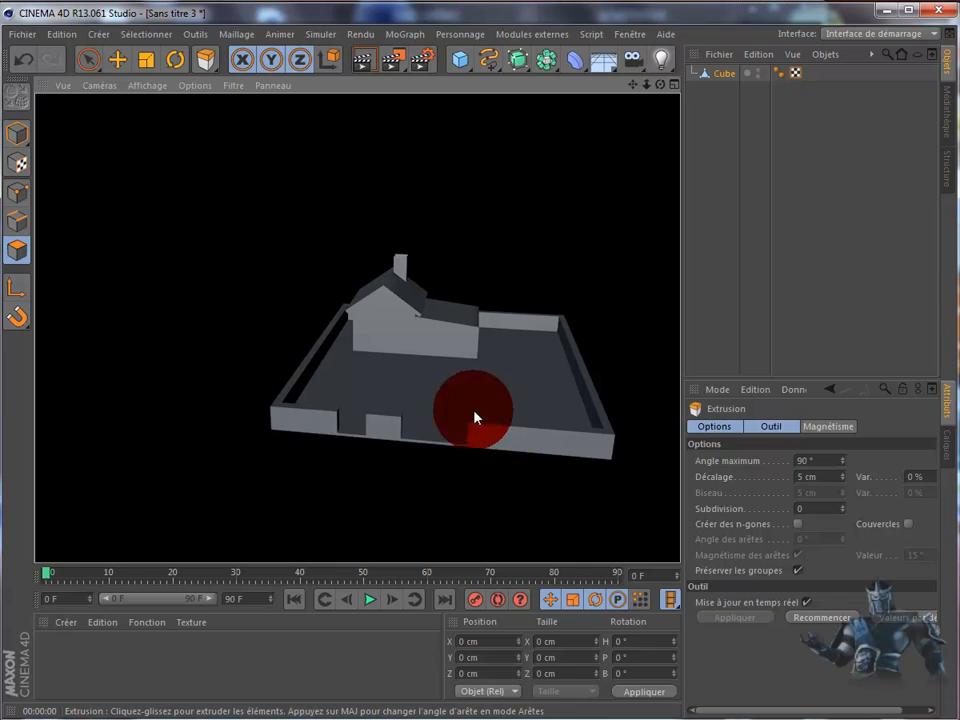
pyautogui.click(674, 84)
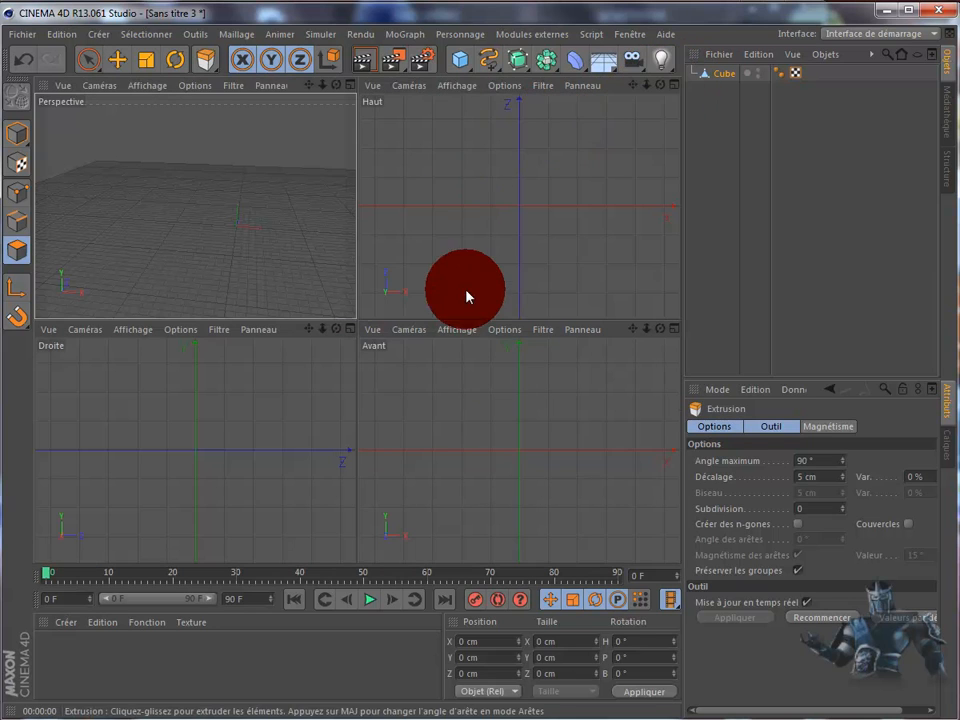
pyautogui.scroll(-5, 502, 501)
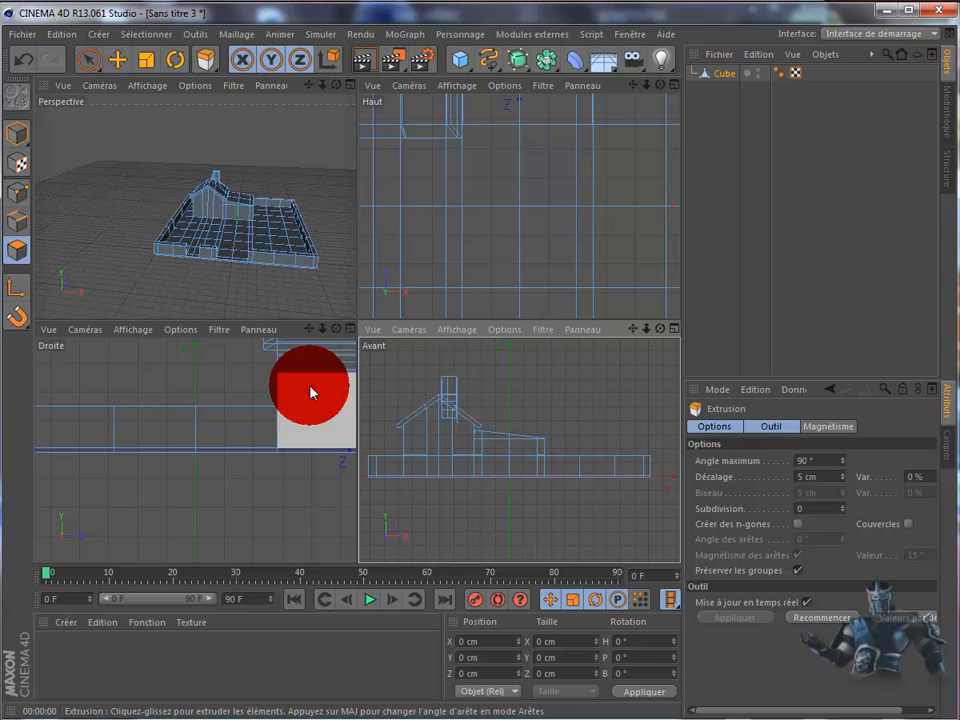
pyautogui.click(350, 86)
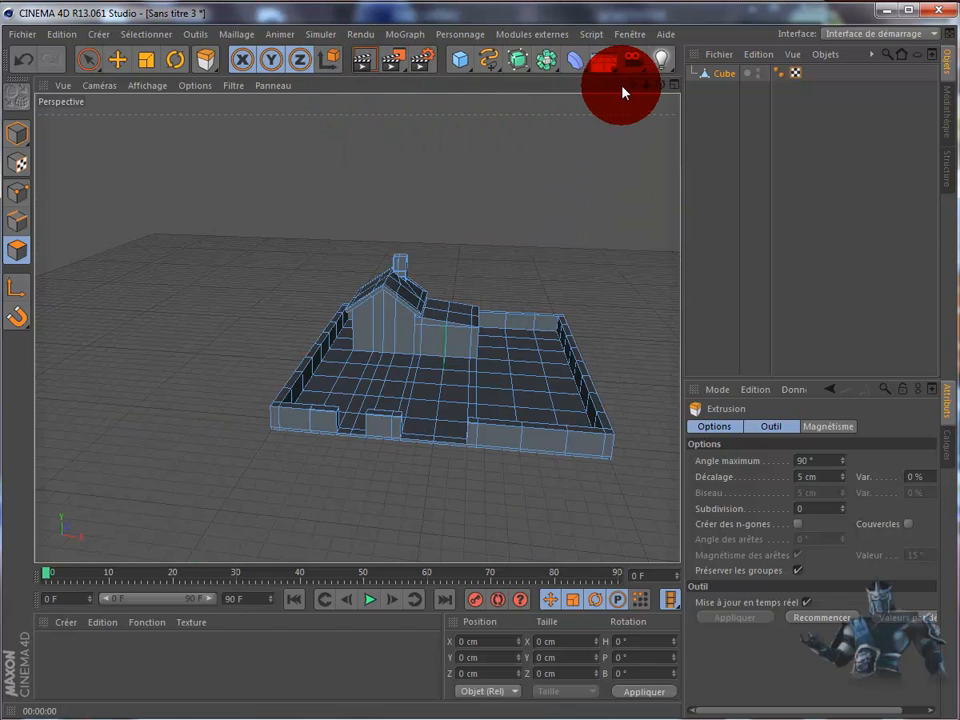
# Select the two large front polygons of the annex and inset them together 13 cm with Extrusion interne.
pyautogui.moveTo(632, 86); pyautogui.dragTo(509, 394)
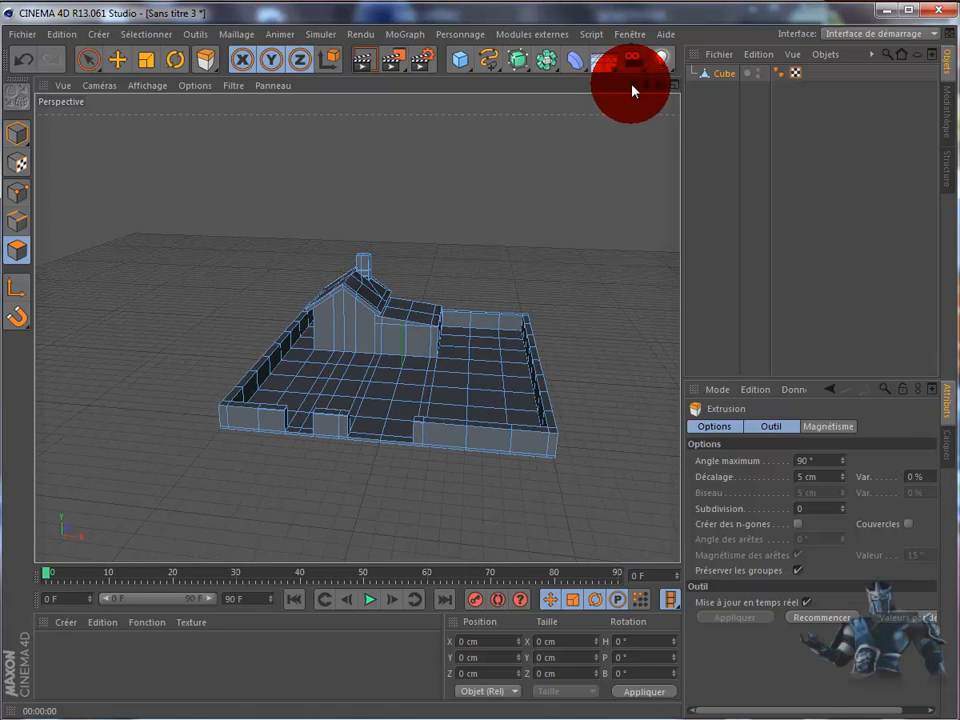
pyautogui.moveTo(317, 342); pyautogui.dragTo(391, 349)
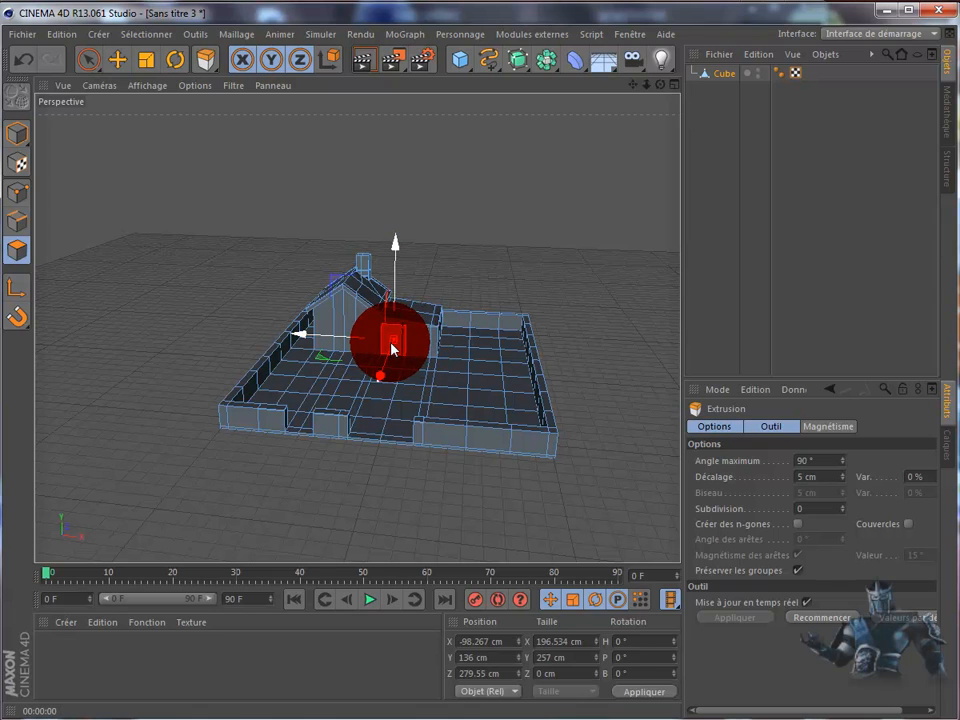
pyautogui.keyDown('shift'); pyautogui.click(419, 341); pyautogui.keyUp('shift')
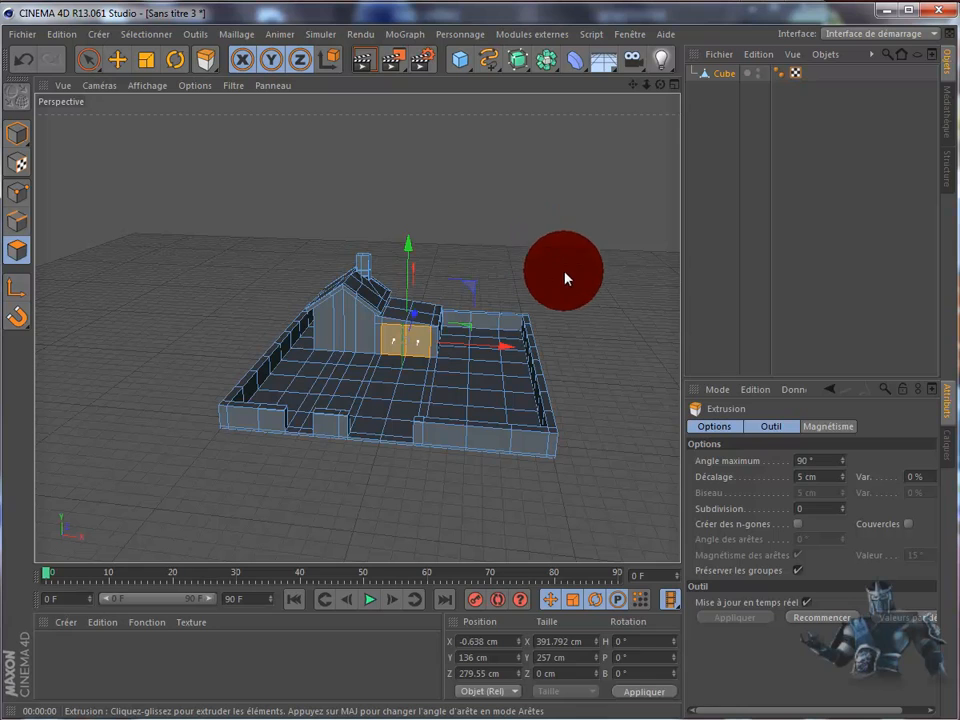
pyautogui.scroll(4, 565, 278)
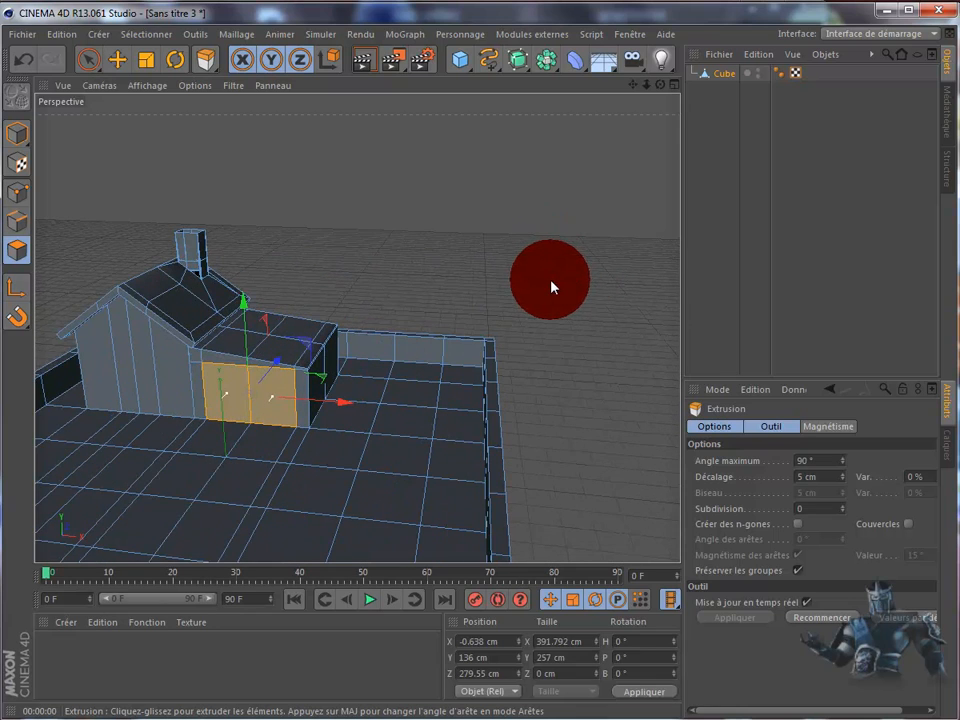
pyautogui.scroll(1, 551, 287)
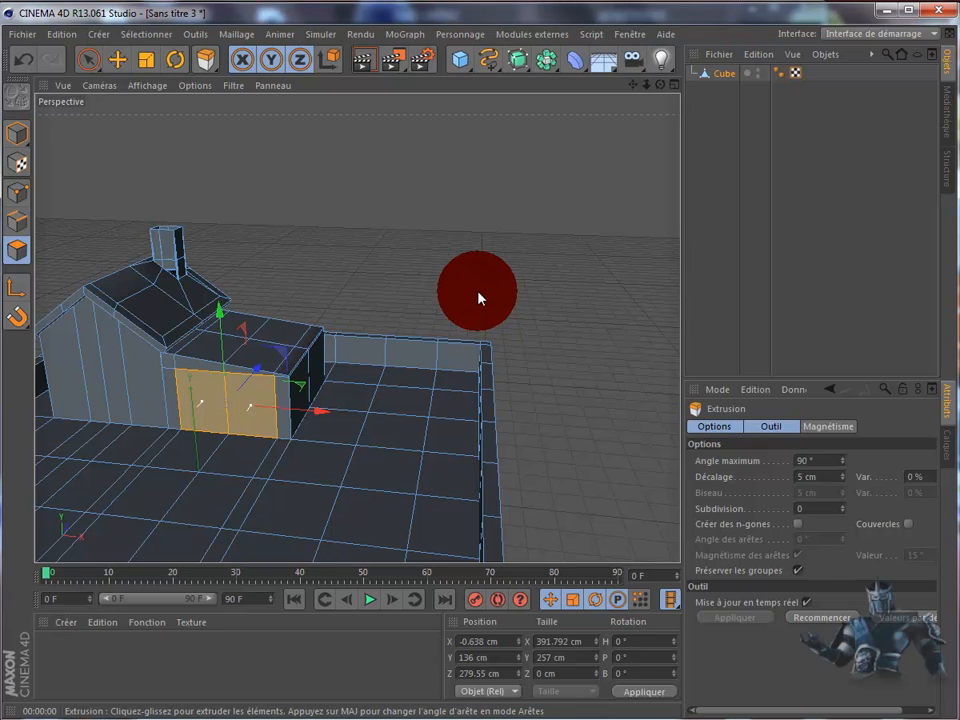
pyautogui.press('i')
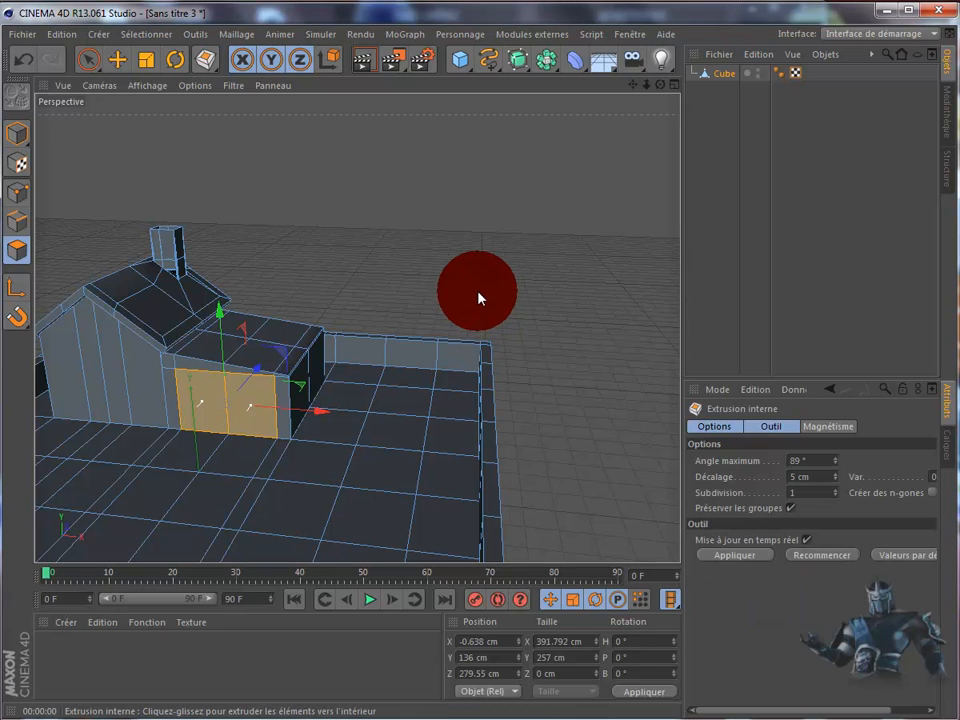
pyautogui.moveTo(479, 297); pyautogui.dragTo(509, 398)
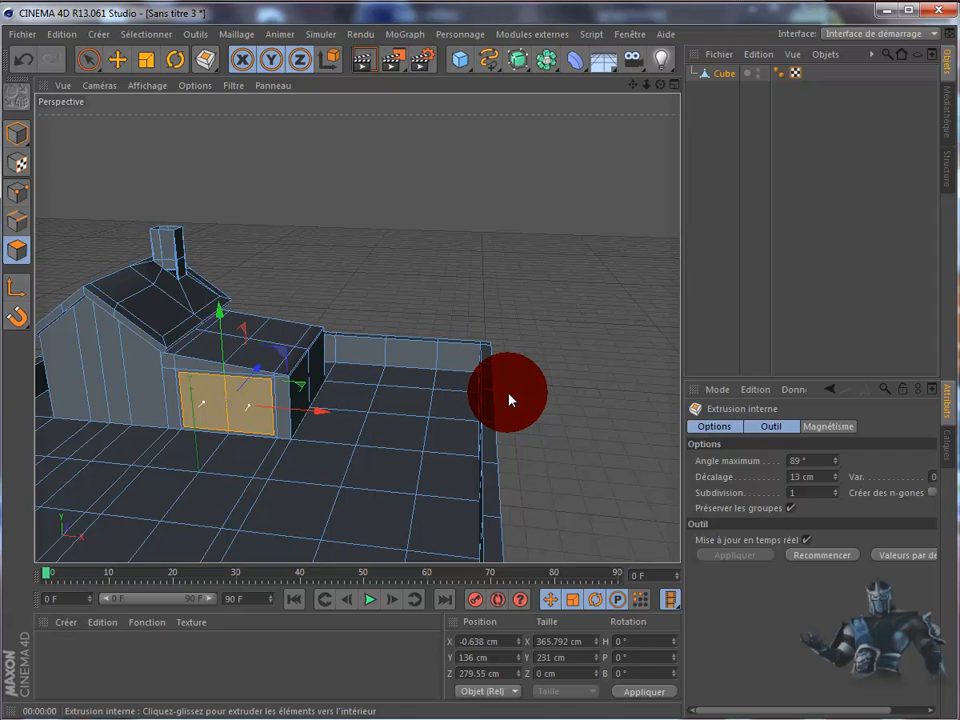
# Extrude the inset annex front polygons -15 cm to recess the garage door, then clear the selection.
pyautogui.moveTo(509, 398)
pyautogui.mouseDown()
pyautogui.moveTo(478, 297)
pyautogui.moveTo(510, 399)
pyautogui.moveTo(504, 285)
pyautogui.moveTo(619, 111)
pyautogui.moveTo(650, 95)
pyautogui.moveTo(510, 399)
pyautogui.moveTo(516, 394)
pyautogui.mouseUp()
pyautogui.press('d')
pyautogui.click(633, 171)
# Render the viewport and inspect the recessed annex door and the walled plot from several angles.
pyautogui.keyDown('alt'); pyautogui.moveTo(511, 394); pyautogui.dragTo(510, 394); pyautogui.keyUp('alt')
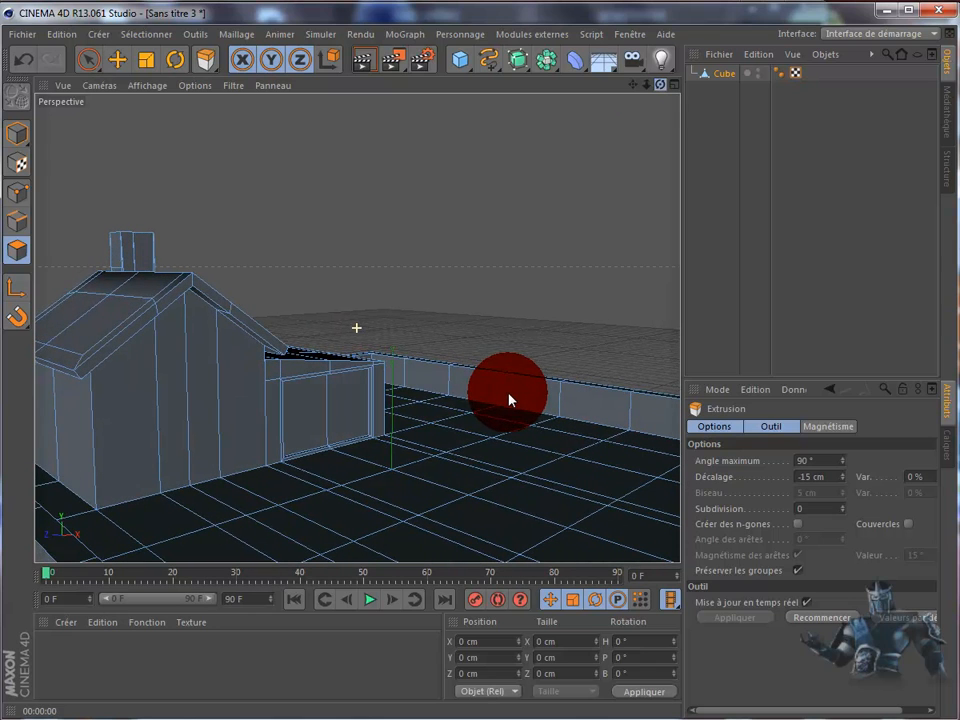
pyautogui.click(369, 62)
pyautogui.moveTo(429, 401); pyautogui.dragTo(304, 409)
pyautogui.moveTo(236, 413)
pyautogui.mouseDown()
pyautogui.moveTo(140, 440)
pyautogui.moveTo(195, 433)
pyautogui.moveTo(746, 107)
pyautogui.moveTo(707, 86)
pyautogui.mouseUp()
pyautogui.keyDown('alt'); pyautogui.moveTo(604, 169); pyautogui.dragTo(726, 84); pyautogui.keyUp('alt')
pyautogui.keyDown('alt'); pyautogui.moveTo(553, 178); pyautogui.dragTo(620, 190); pyautogui.keyUp('alt')
pyautogui.scroll(-3, 620, 190)
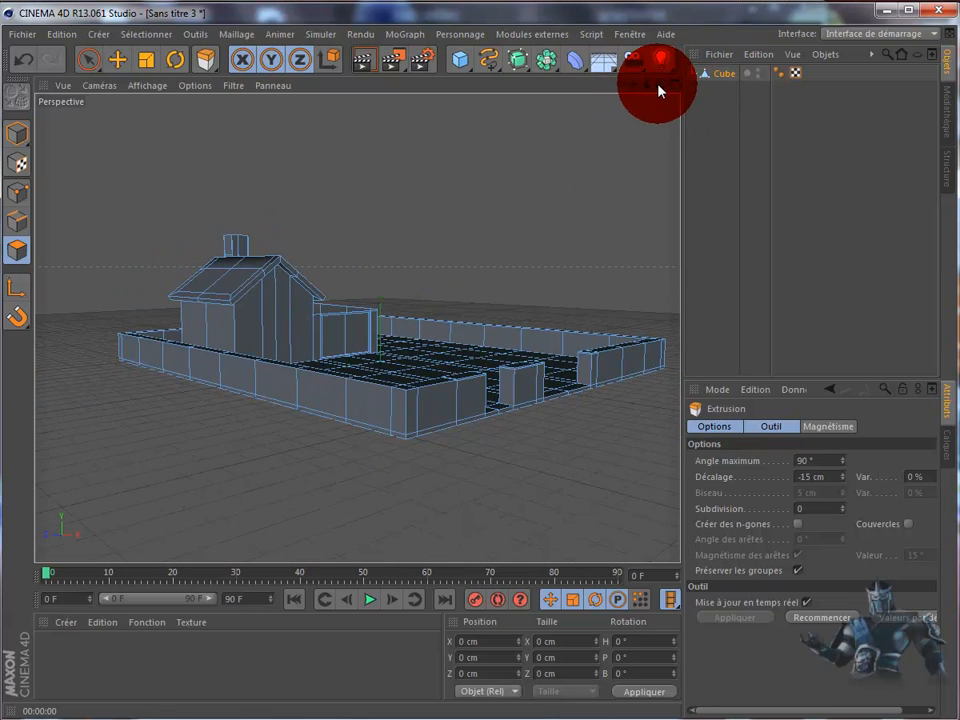
pyautogui.keyDown('alt'); pyautogui.moveTo(658, 90); pyautogui.dragTo(612, 137); pyautogui.keyUp('alt')
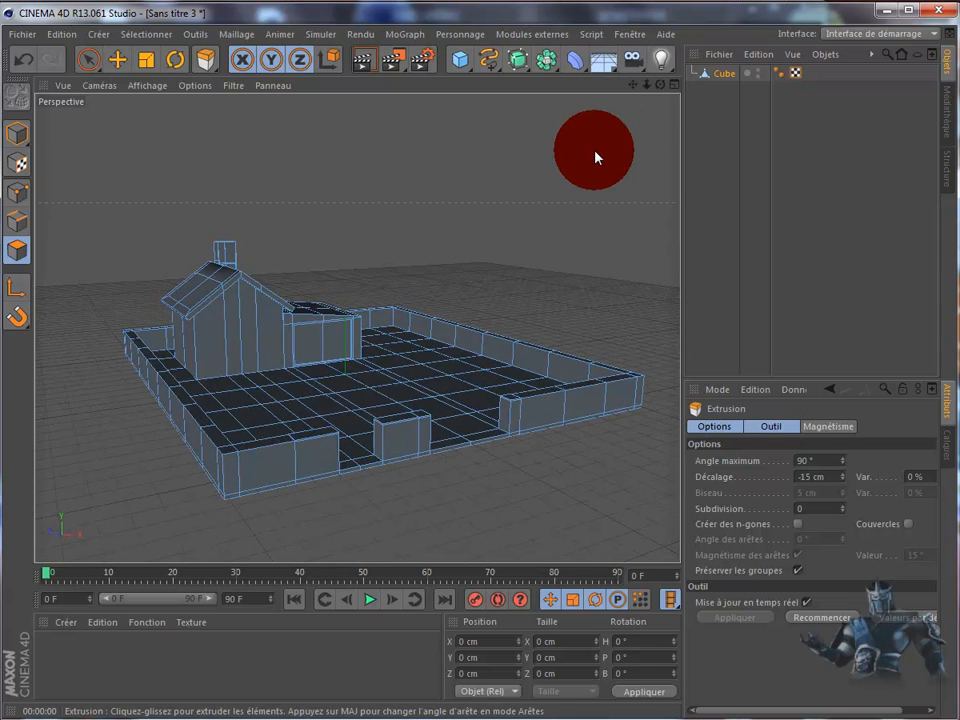
# Cut a loop around the lower part of the house walls with the Knife in Boucle mode.
pyautogui.press('k')
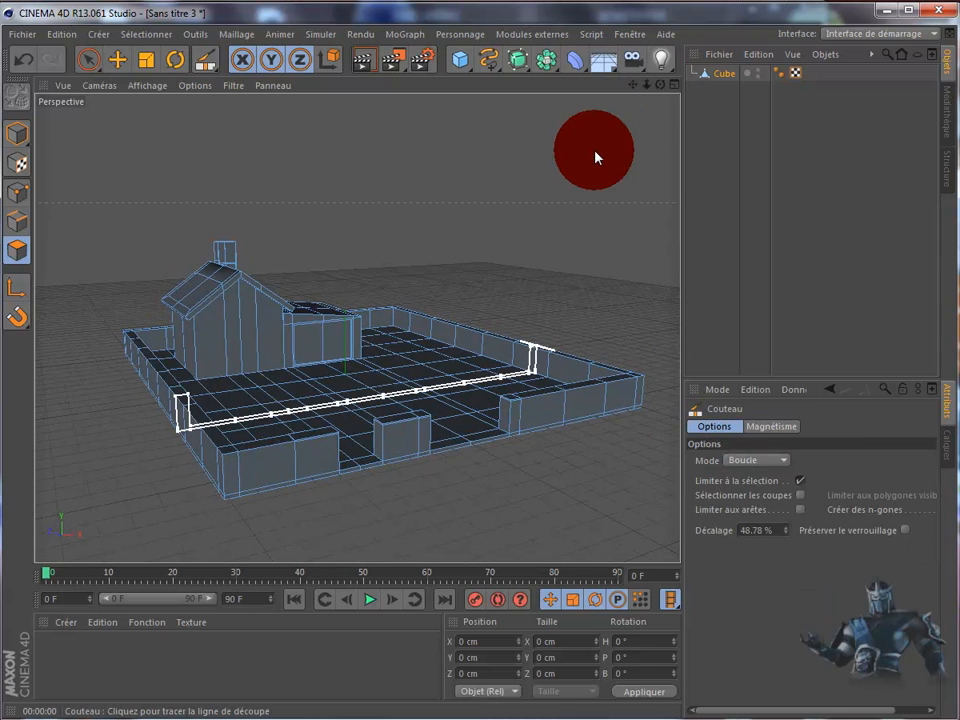
pyautogui.moveTo(595, 157); pyautogui.dragTo(265, 343)
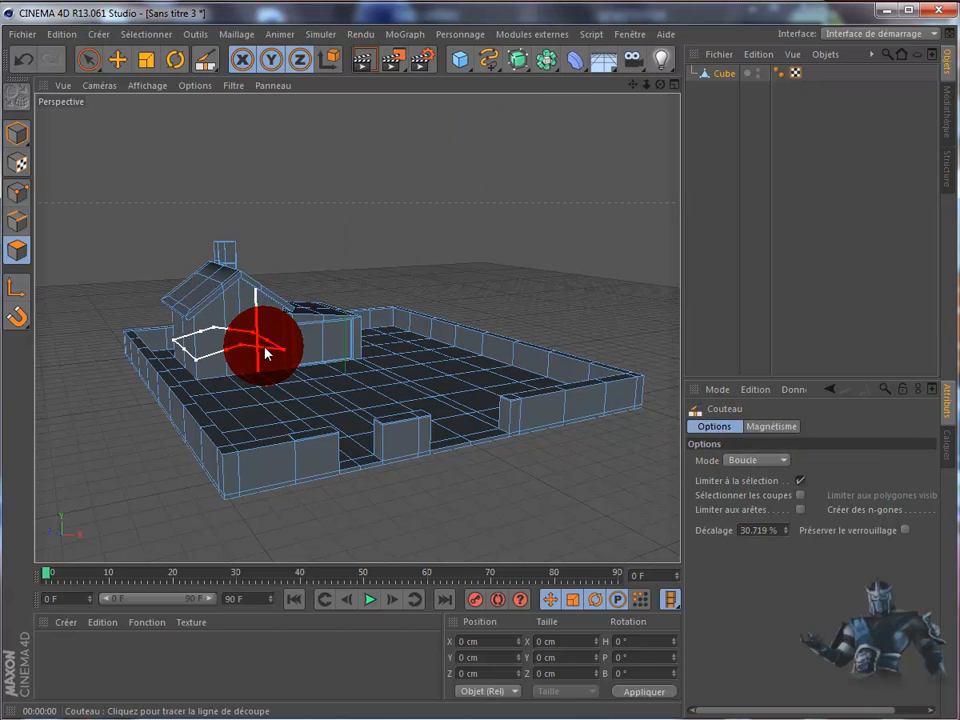
pyautogui.moveTo(265, 350); pyautogui.dragTo(22, 258)
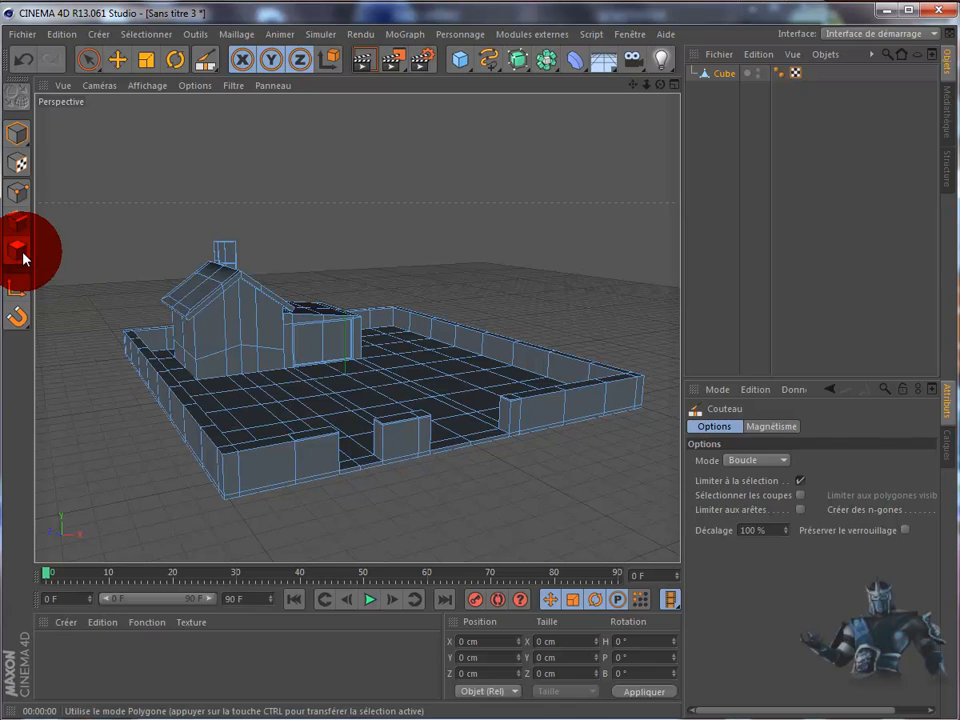
# Move the middle point of the new cut on the house front down to a Y position of about 151 cm.
pyautogui.click(117, 59)
pyautogui.moveTo(662, 85); pyautogui.dragTo(505, 399)
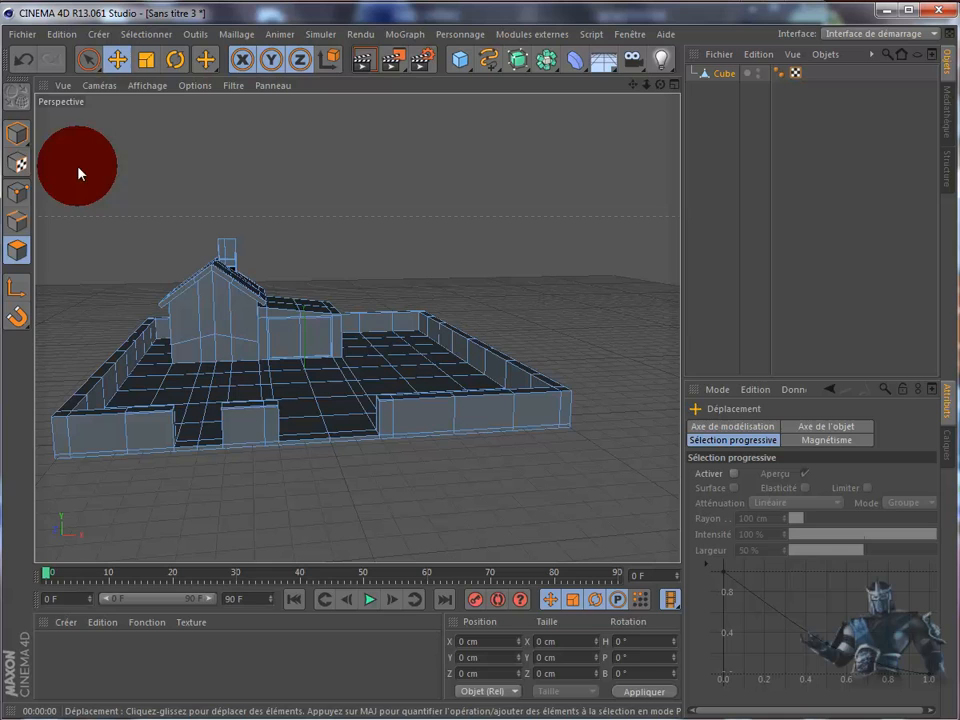
pyautogui.click(31, 193)
pyautogui.click(221, 322)
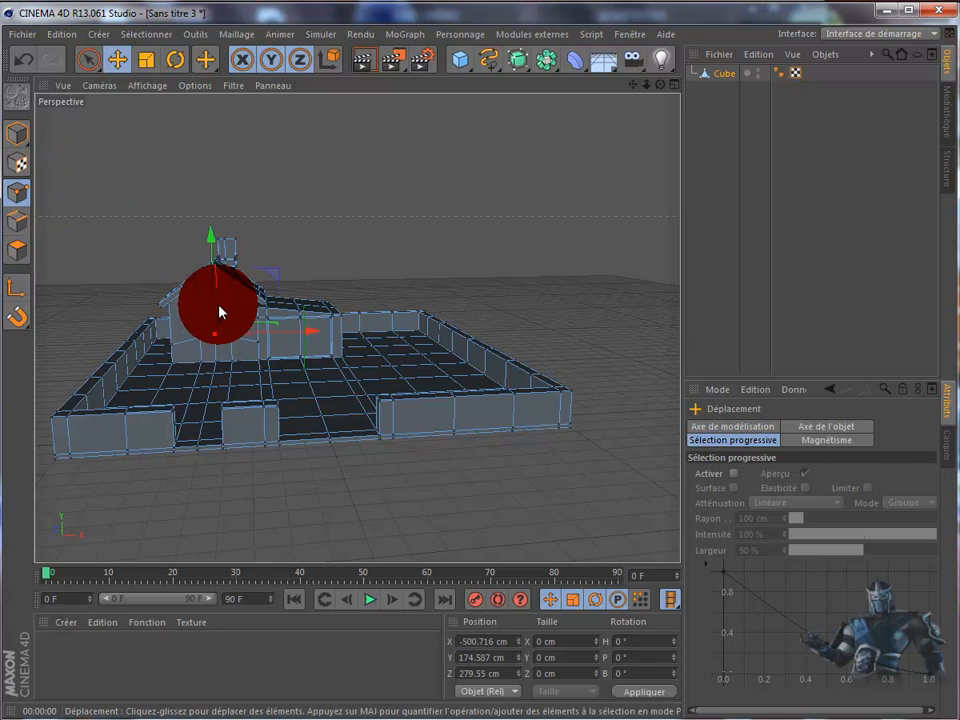
pyautogui.moveTo(221, 312); pyautogui.dragTo(210, 237)
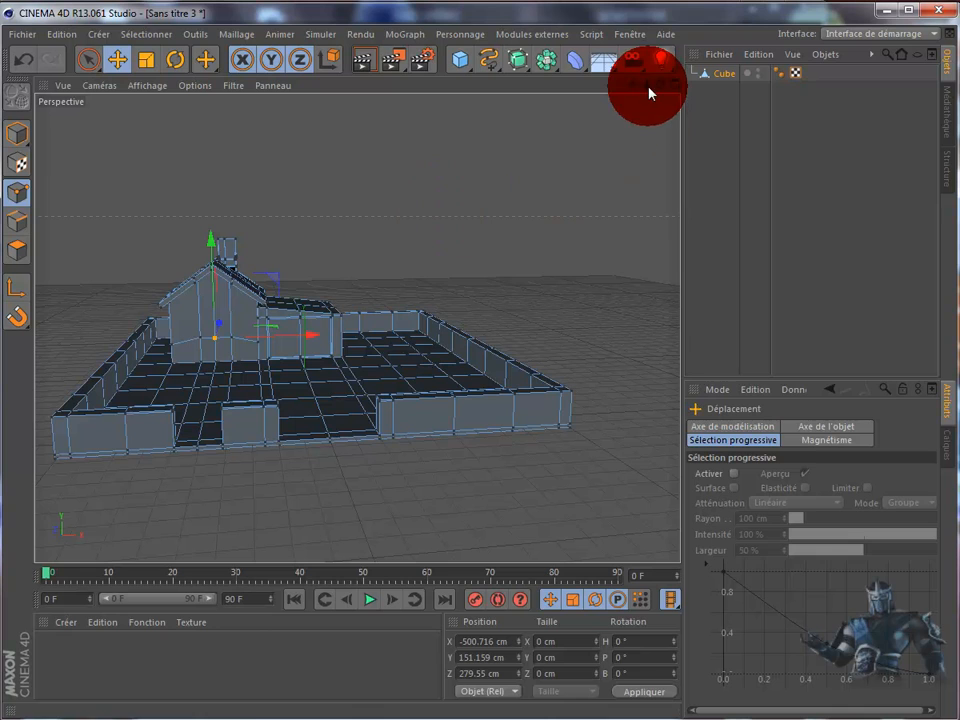
# Select the two lower middle polygons of the house front, extrude them -27 cm as a door recess, and clear the selection.
pyautogui.scroll(3, 512, 248)
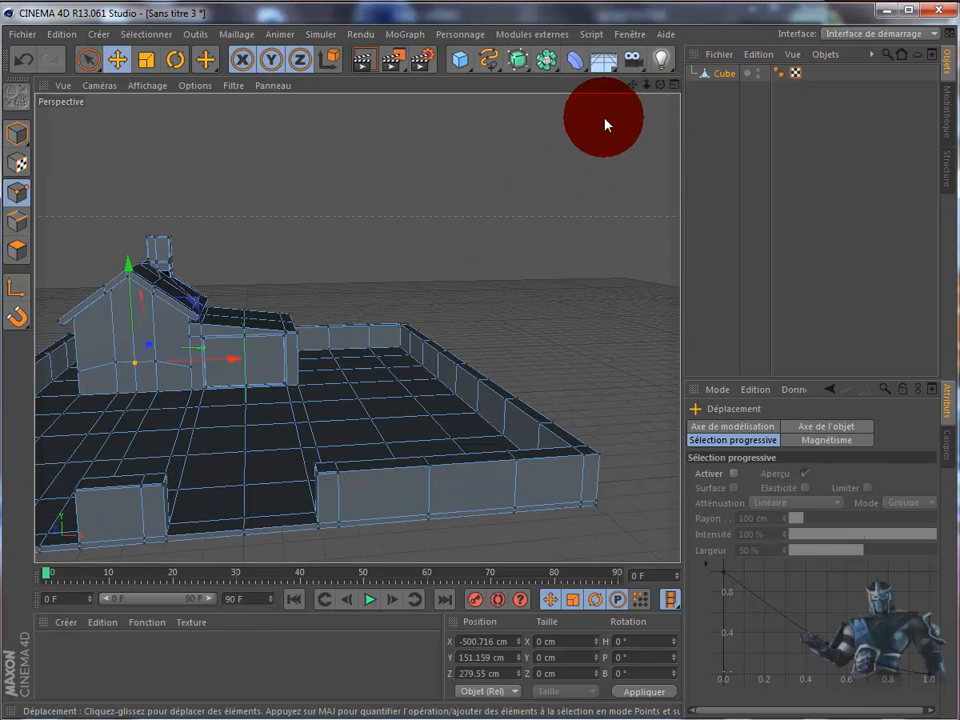
pyautogui.moveTo(633, 85)
pyautogui.mouseDown()
pyautogui.moveTo(530, 398)
pyautogui.moveTo(510, 399)
pyautogui.moveTo(580, 155)
pyautogui.mouseUp()
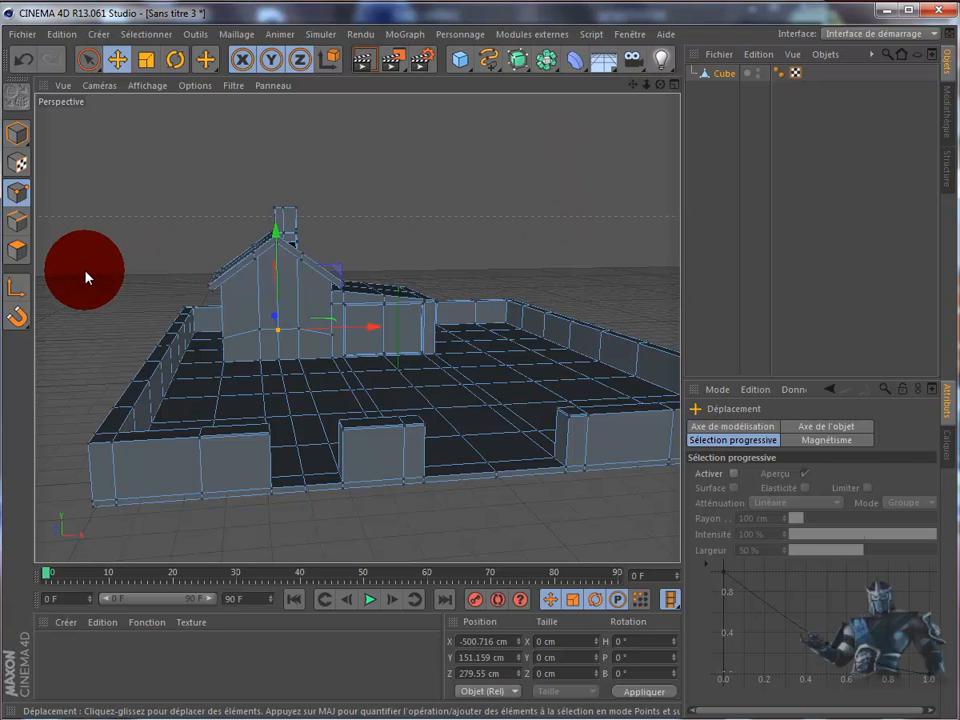
pyautogui.click(17, 250)
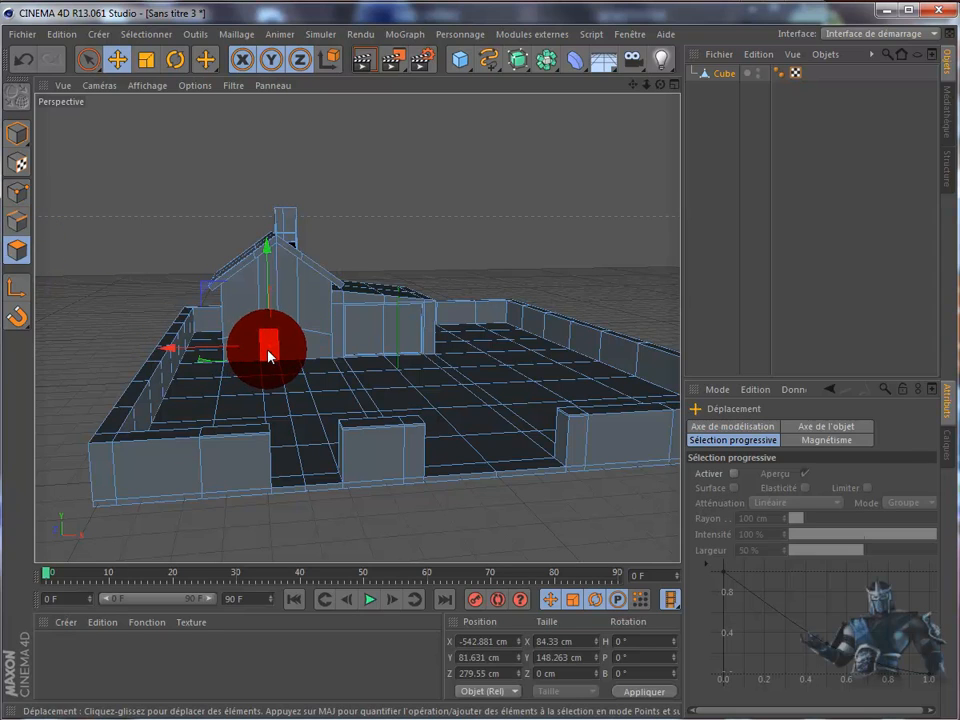
pyautogui.keyDown('shift'); pyautogui.click(287, 349); pyautogui.keyUp('shift')
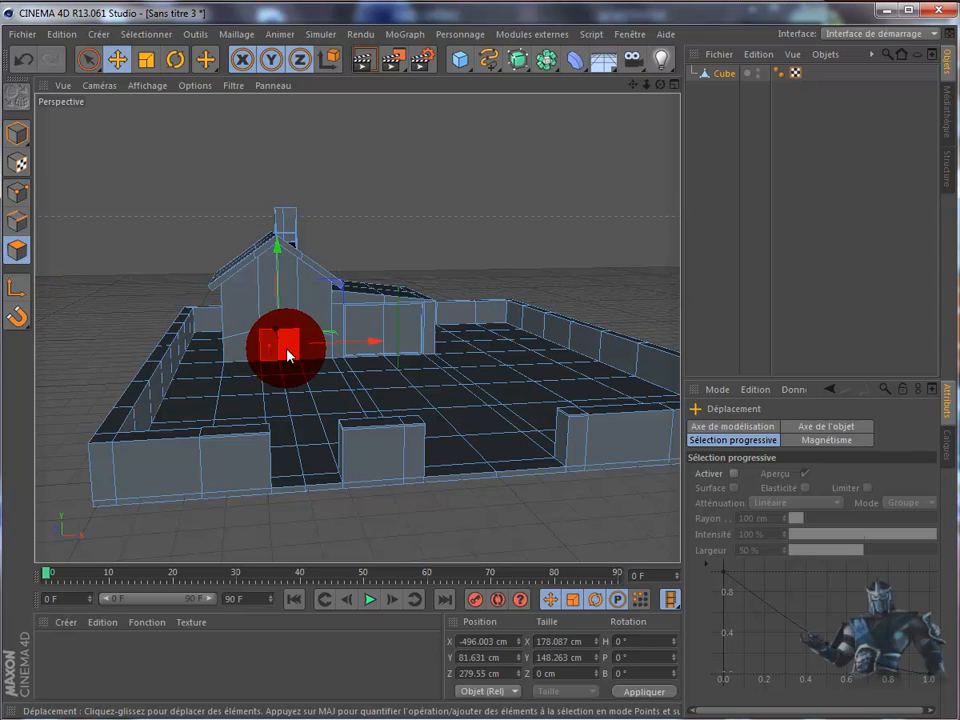
pyautogui.rightClick(468, 226)
pyautogui.click(460, 229)
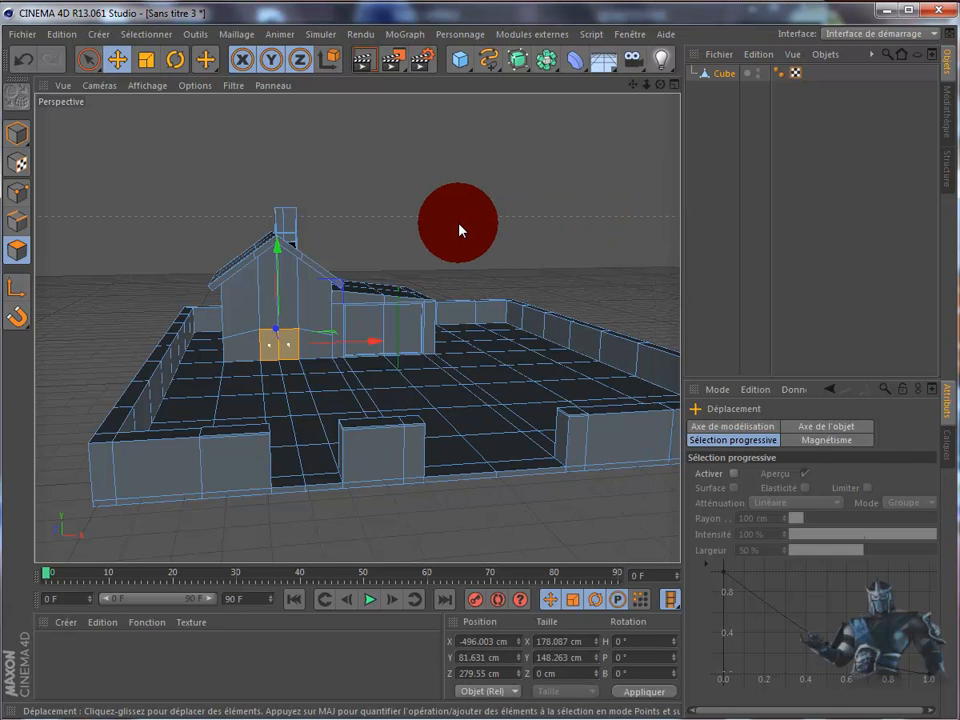
pyautogui.press('d')
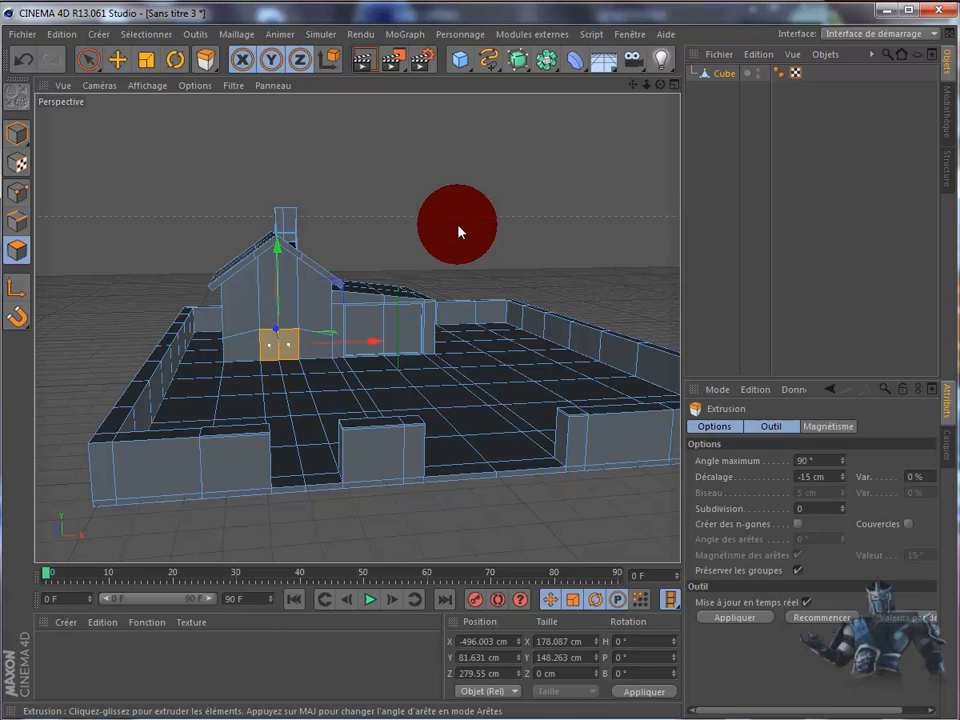
pyautogui.moveTo(461, 252); pyautogui.dragTo(509, 399)
pyautogui.moveTo(660, 86); pyautogui.dragTo(510, 399)
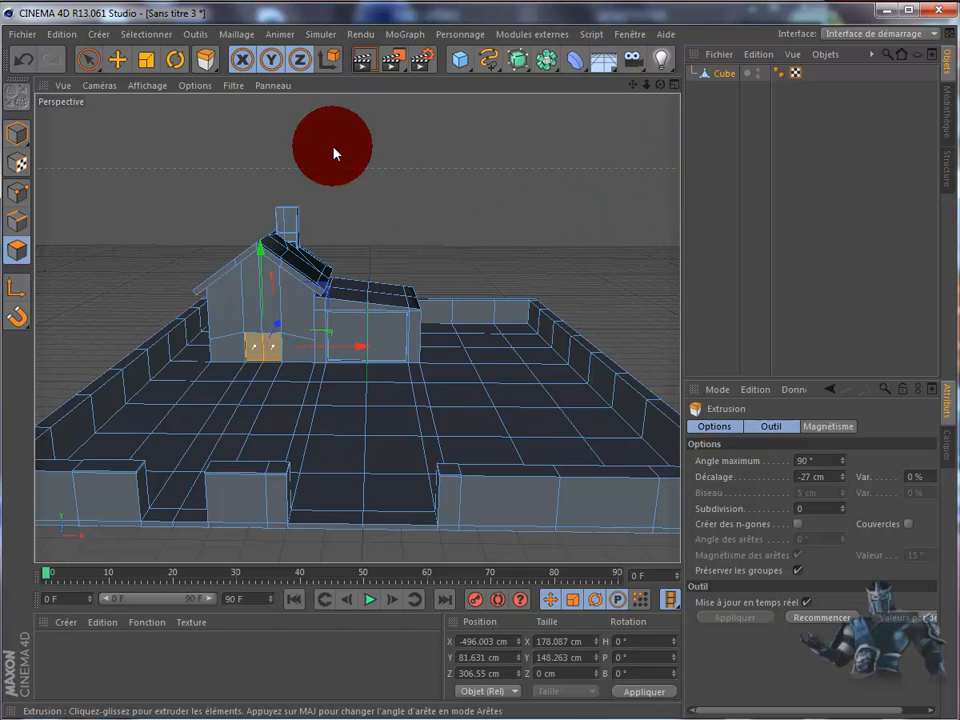
pyautogui.click(117, 59)
pyautogui.click(508, 289)
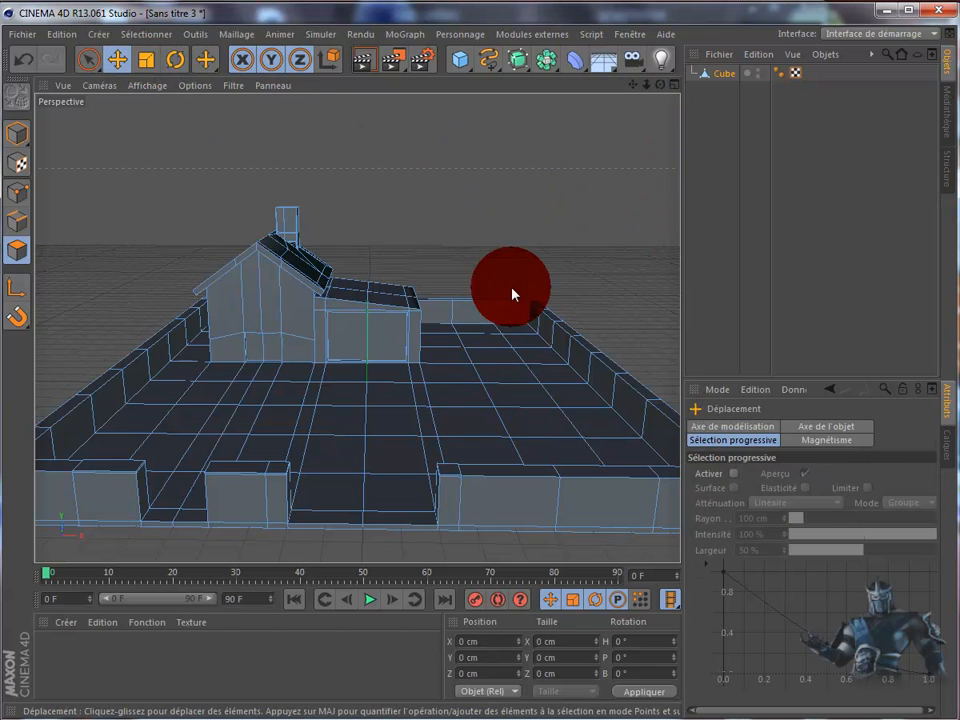
# Create a new material and set its colour to brown with R 137, V 117, B 93.
pyautogui.doubleClick(104, 652)
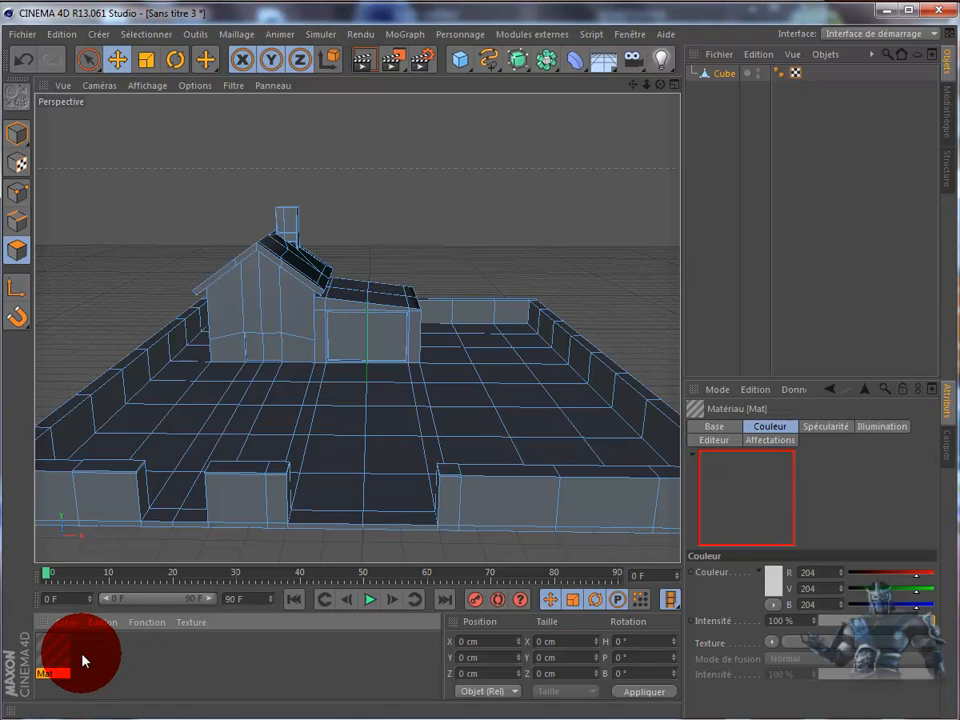
pyautogui.doubleClick(47, 663)
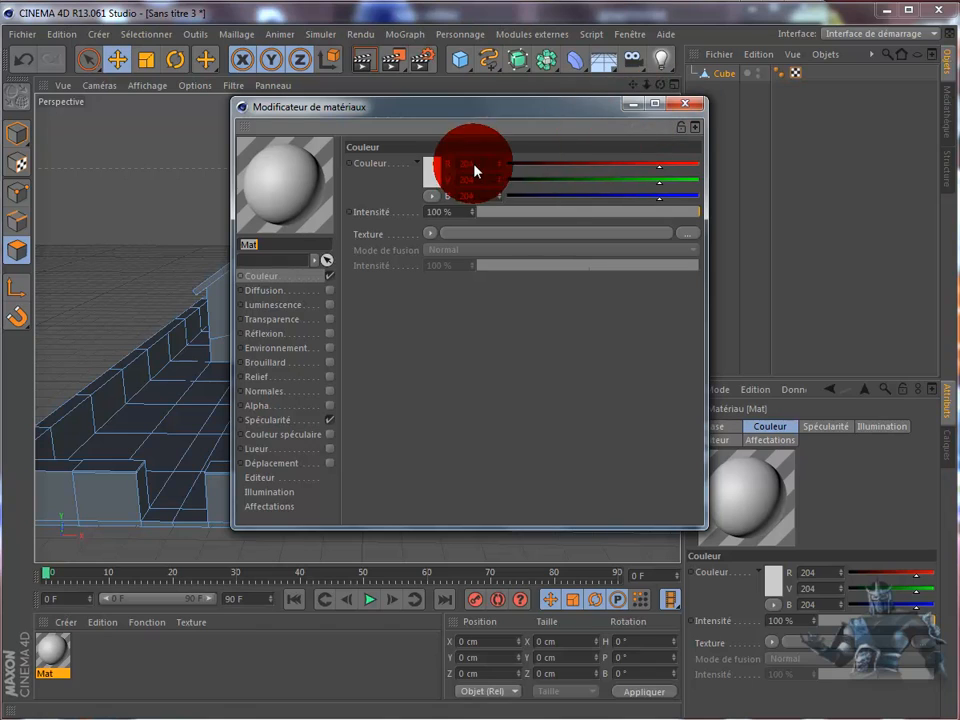
pyautogui.click(438, 176)
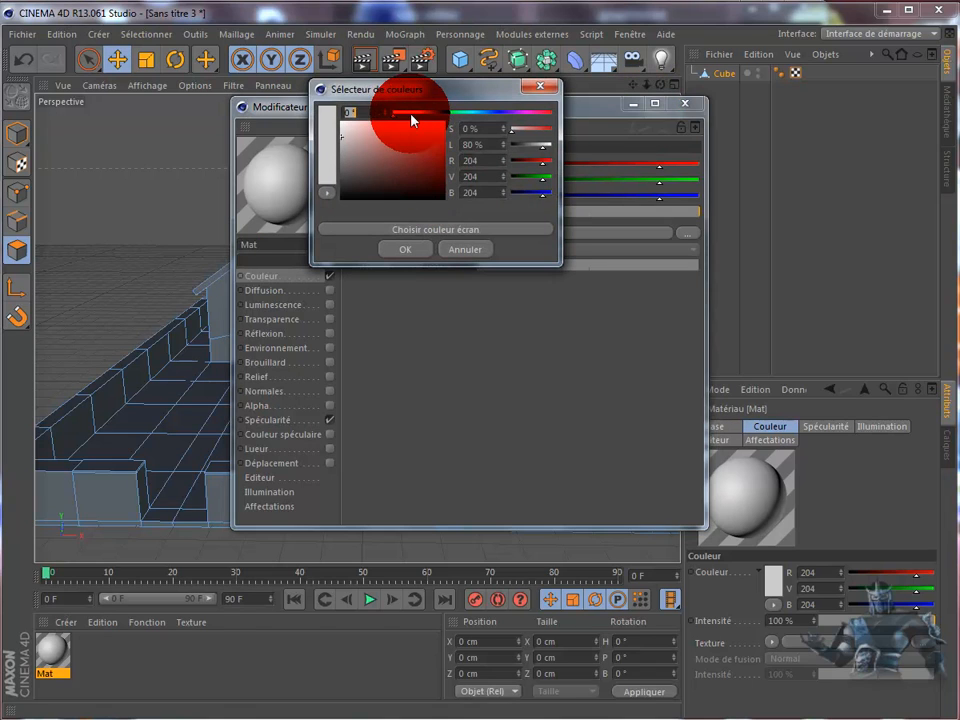
pyautogui.click(408, 118)
pyautogui.click(373, 156)
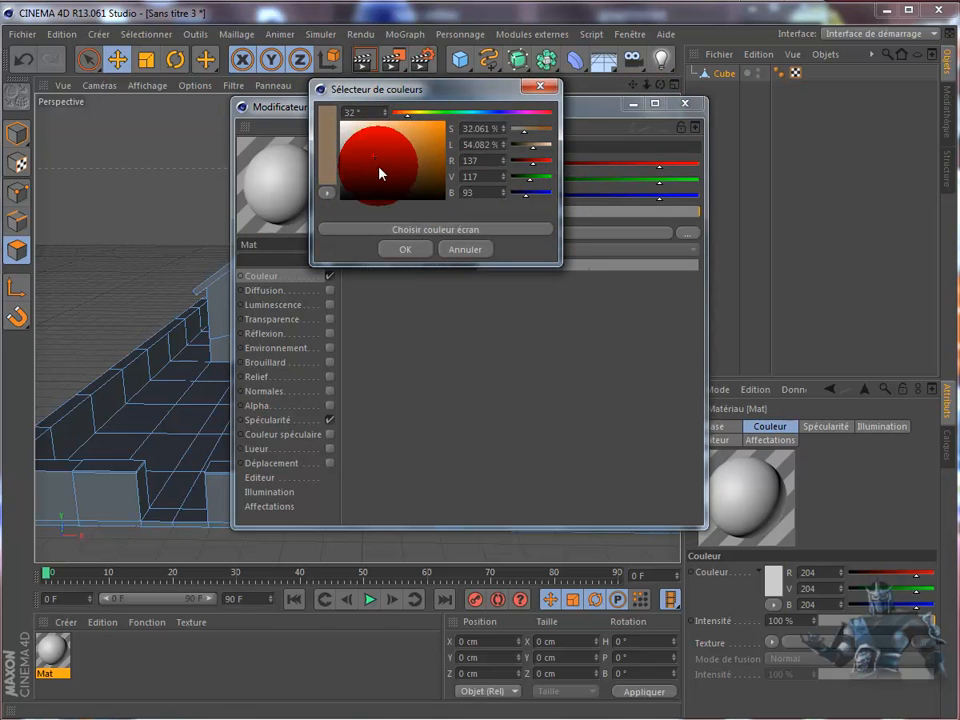
pyautogui.click(412, 252)
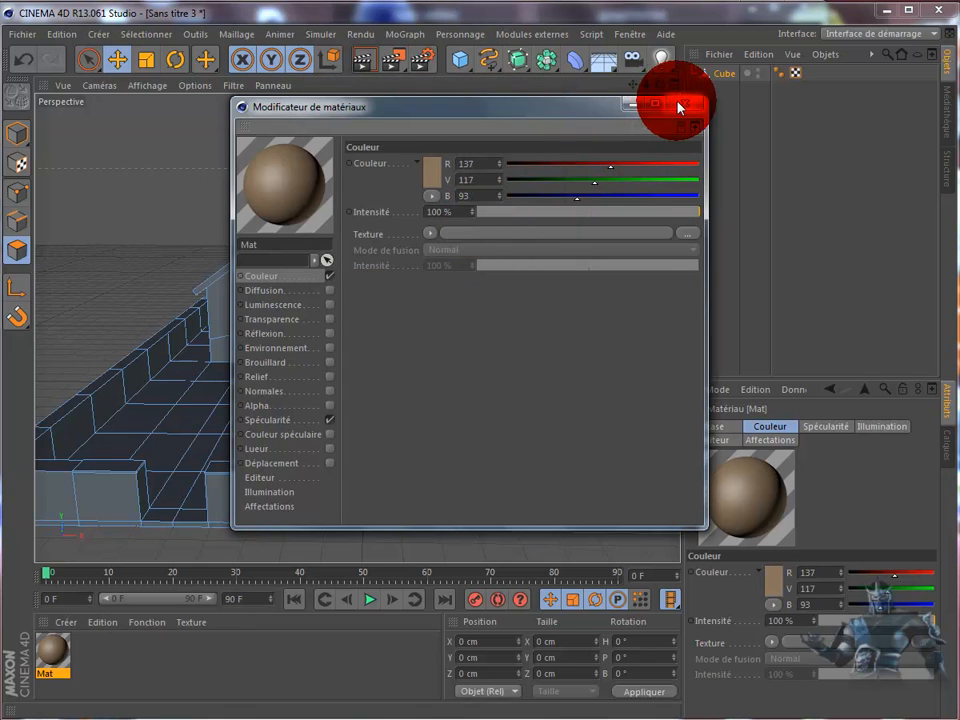
pyautogui.click(684, 104)
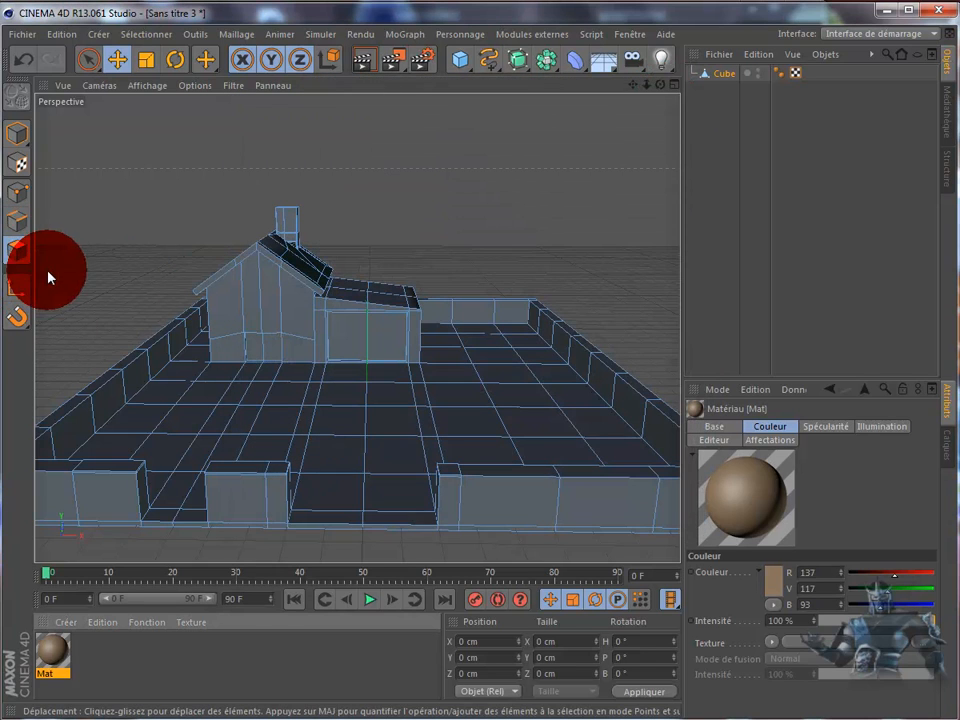
# Select the two house door polygons and the two annex door polygons, and apply the brown material to them.
pyautogui.click(258, 350)
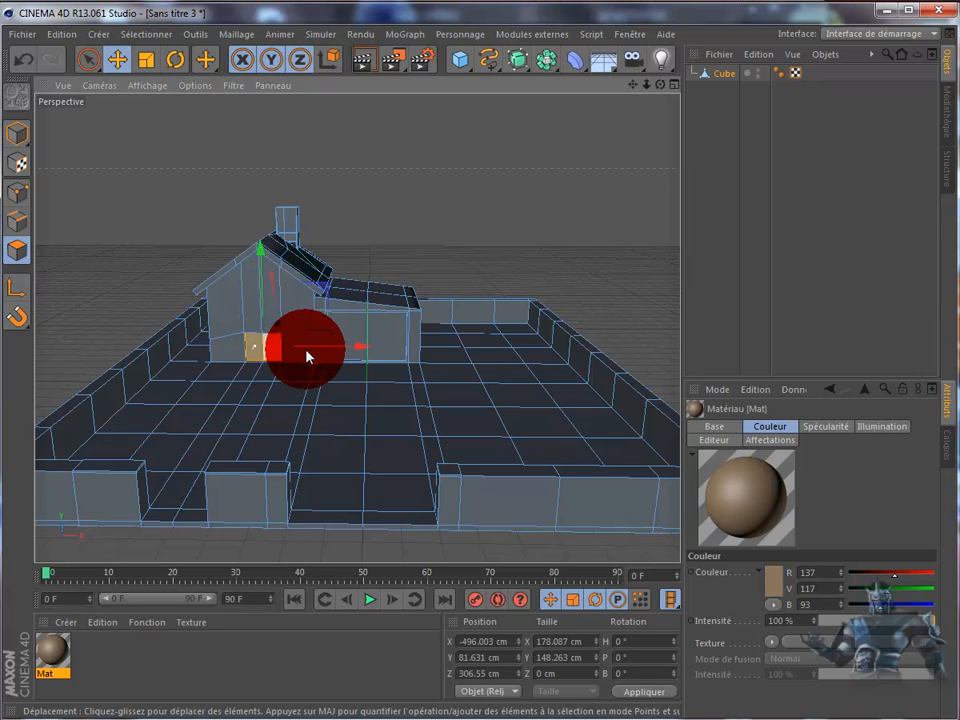
pyautogui.keyDown('shift'); pyautogui.click(388, 333); pyautogui.keyUp('shift')
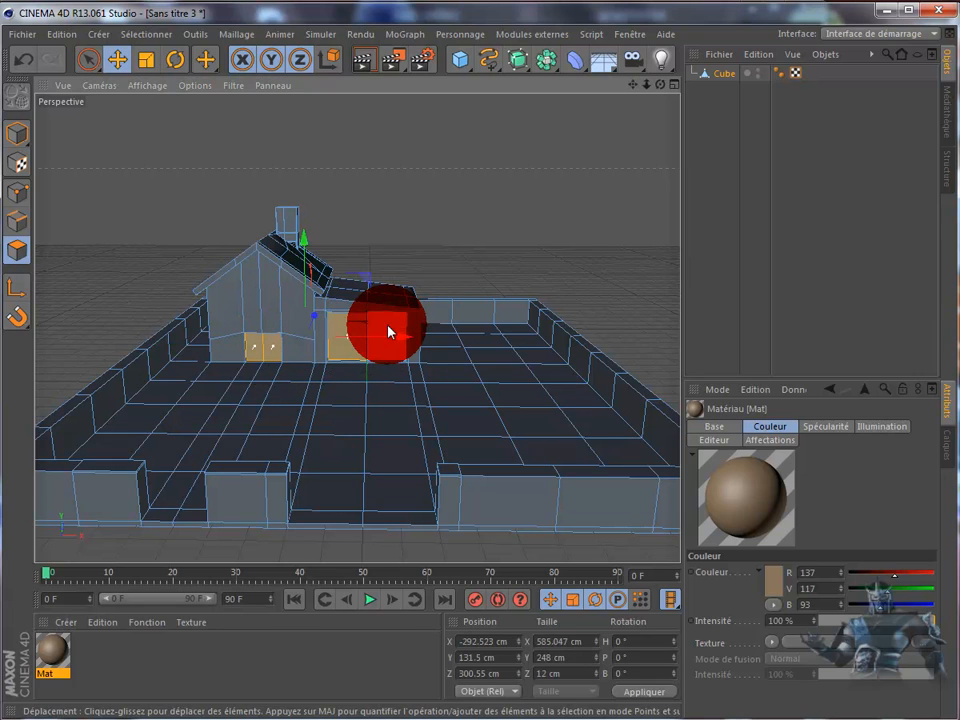
pyautogui.keyDown('shift'); pyautogui.click(389, 332); pyautogui.keyUp('shift')
pyautogui.moveTo(55, 656); pyautogui.dragTo(352, 330)
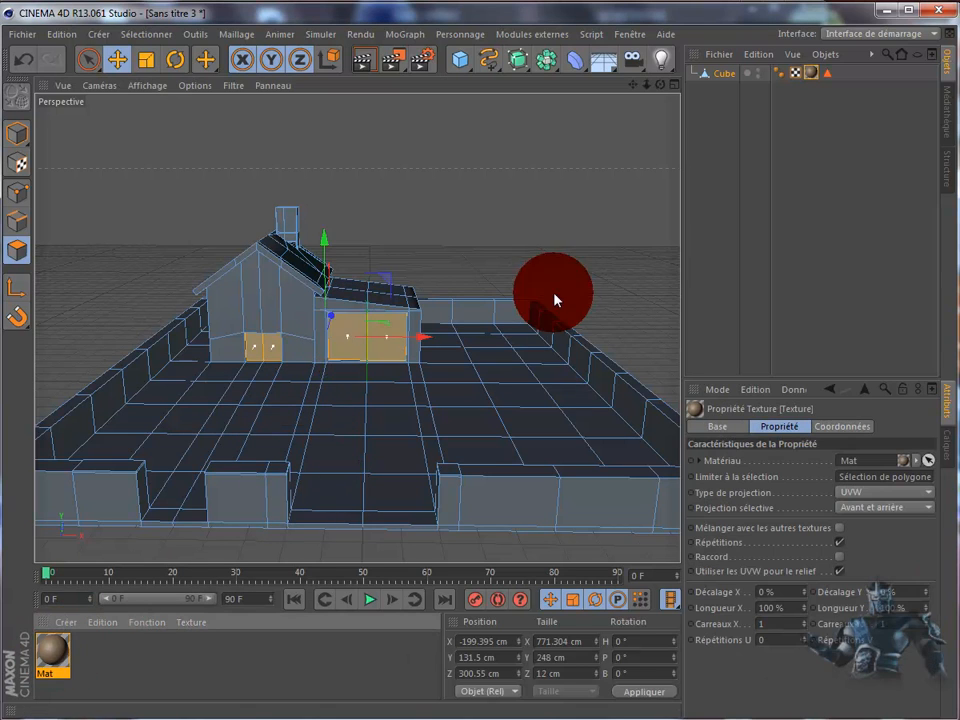
# Render the viewport and examine the coloured doors, house and walled plot from the front and from an angle.
pyautogui.click(361, 63)
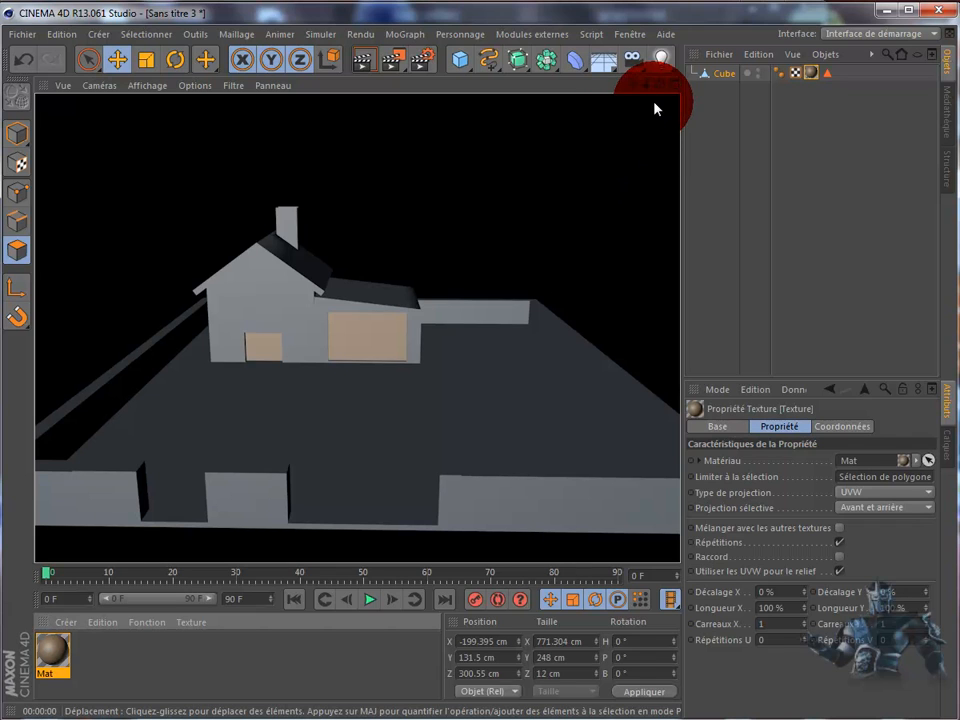
pyautogui.moveTo(660, 87)
pyautogui.mouseDown()
pyautogui.moveTo(527, 396)
pyautogui.moveTo(510, 398)
pyautogui.mouseUp()
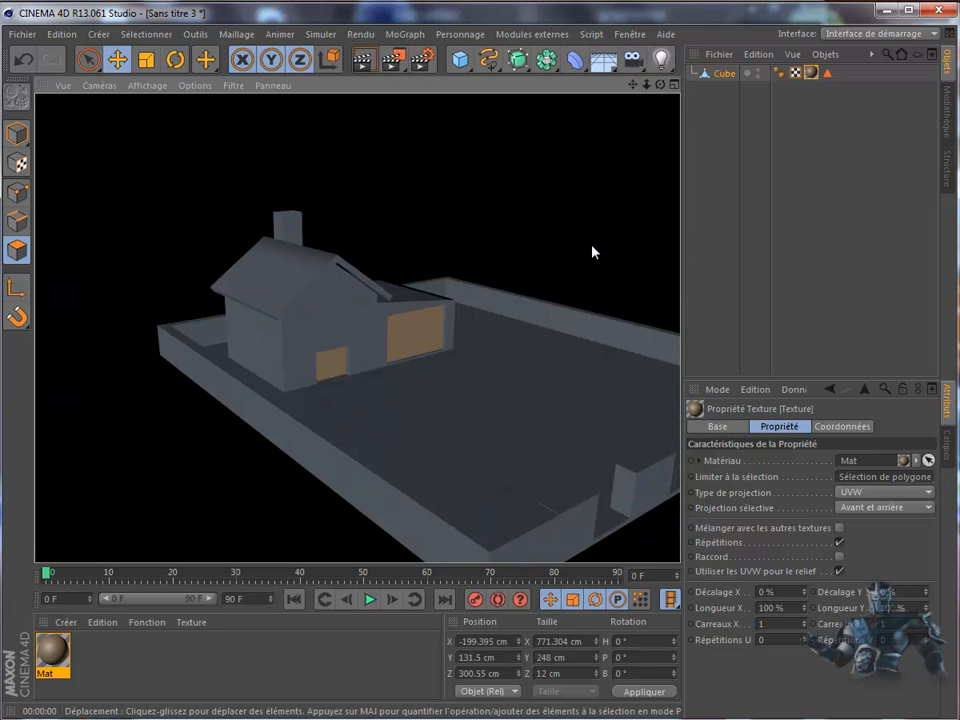
pyautogui.moveTo(334, 372); pyautogui.dragTo(352, 327)
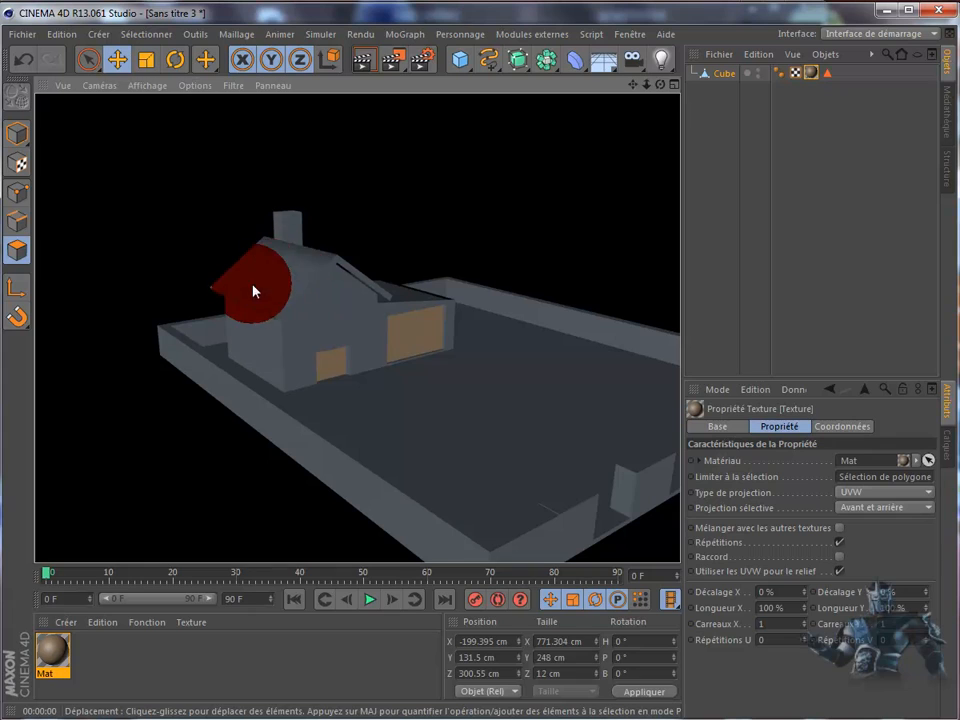
pyautogui.moveTo(253, 291); pyautogui.dragTo(567, 335)
pyautogui.moveTo(663, 375); pyautogui.dragTo(545, 531)
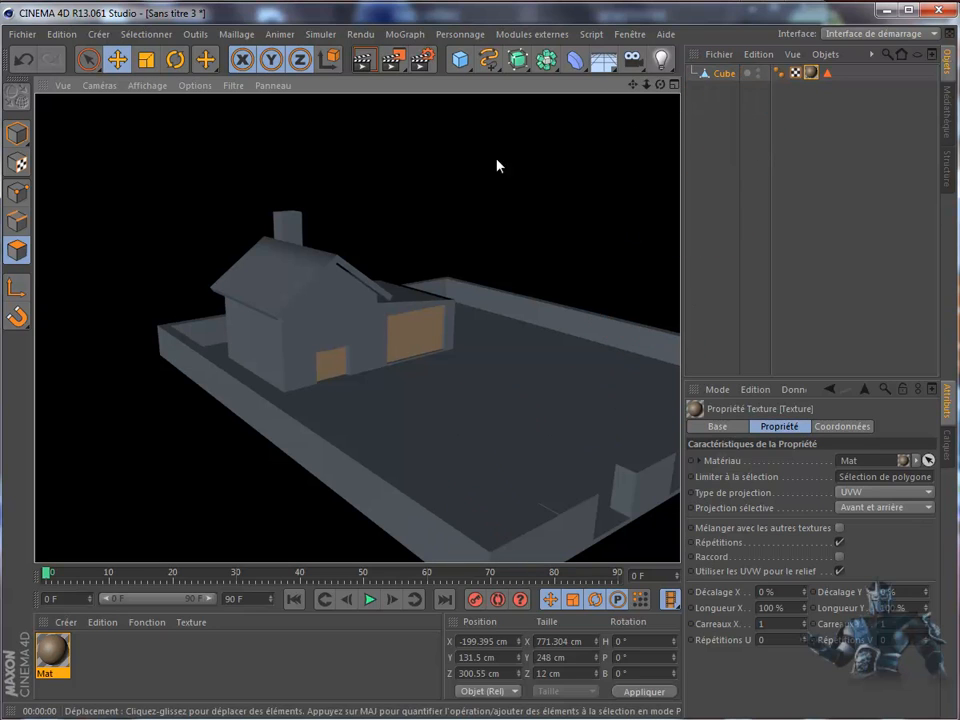
pyautogui.click(724, 74)
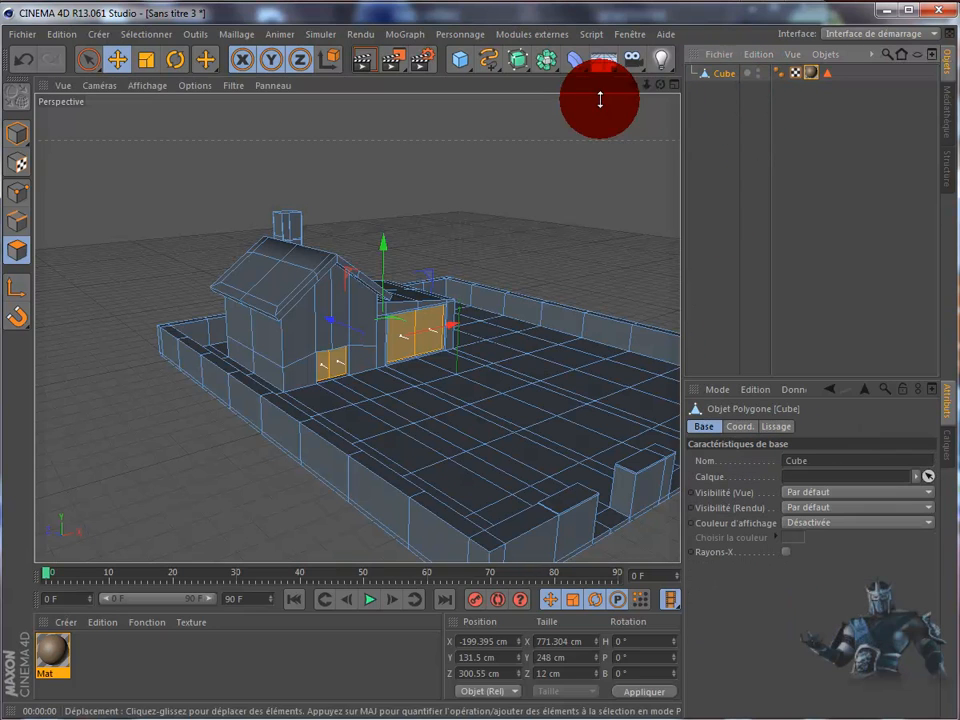
# Clear the door selection with the Bevel (Biseauter) tool active, try a 6 cm bevel on one plot floor polygon, and undo it.
pyautogui.moveTo(632, 84); pyautogui.dragTo(508, 393)
pyautogui.scroll(-3, 598, 171)
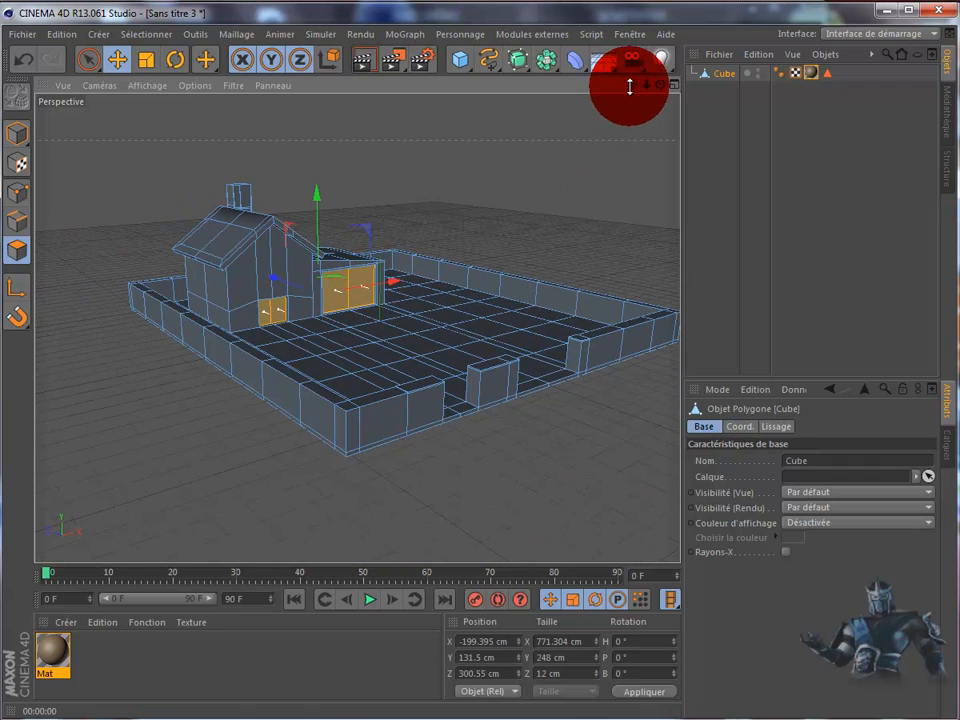
pyautogui.moveTo(632, 84)
pyautogui.mouseDown()
pyautogui.moveTo(502, 393)
pyautogui.moveTo(632, 79)
pyautogui.mouseUp()
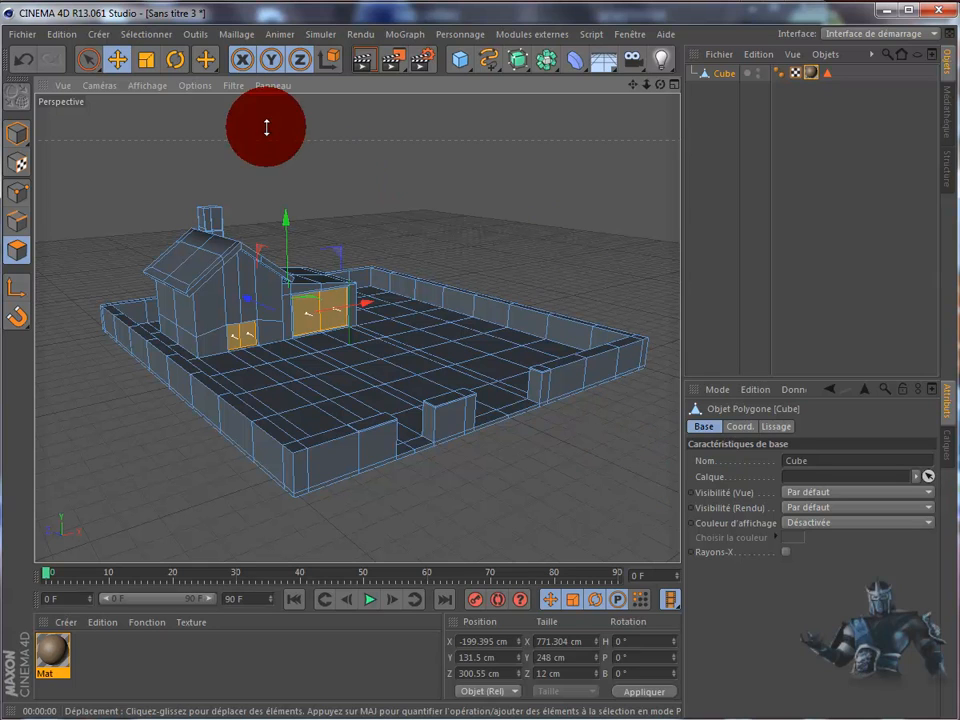
pyautogui.rightClick(523, 208)
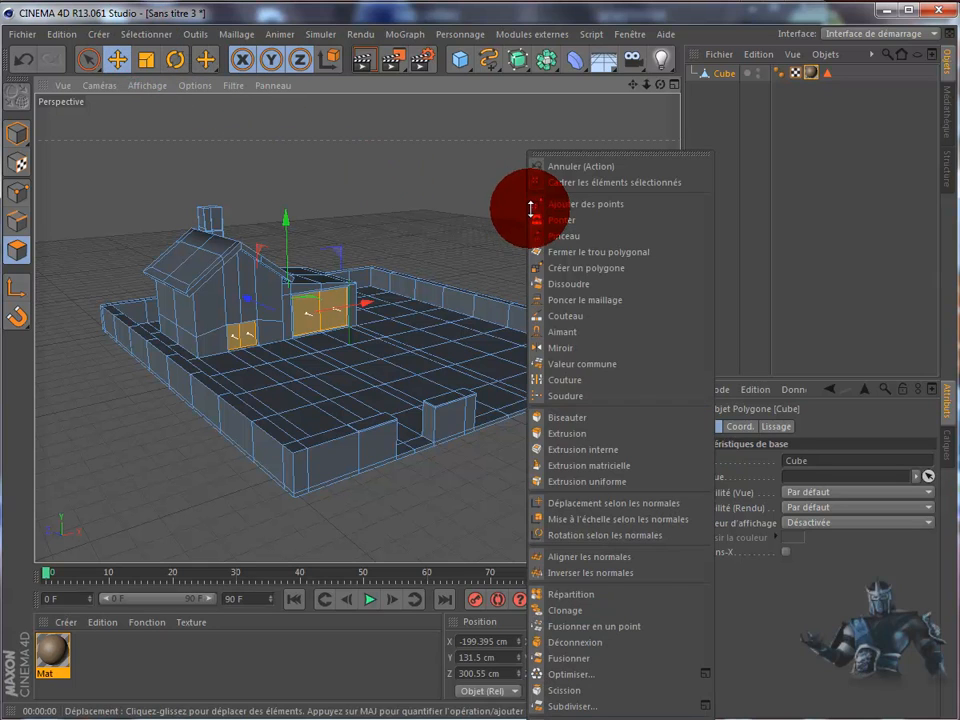
pyautogui.click(580, 417)
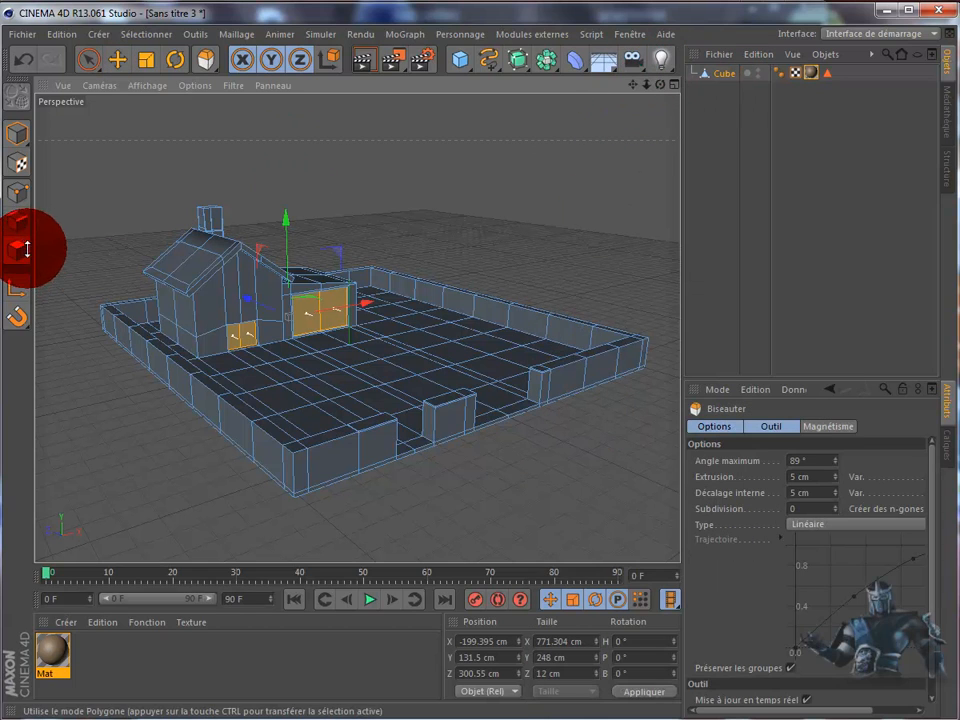
pyautogui.click(453, 237)
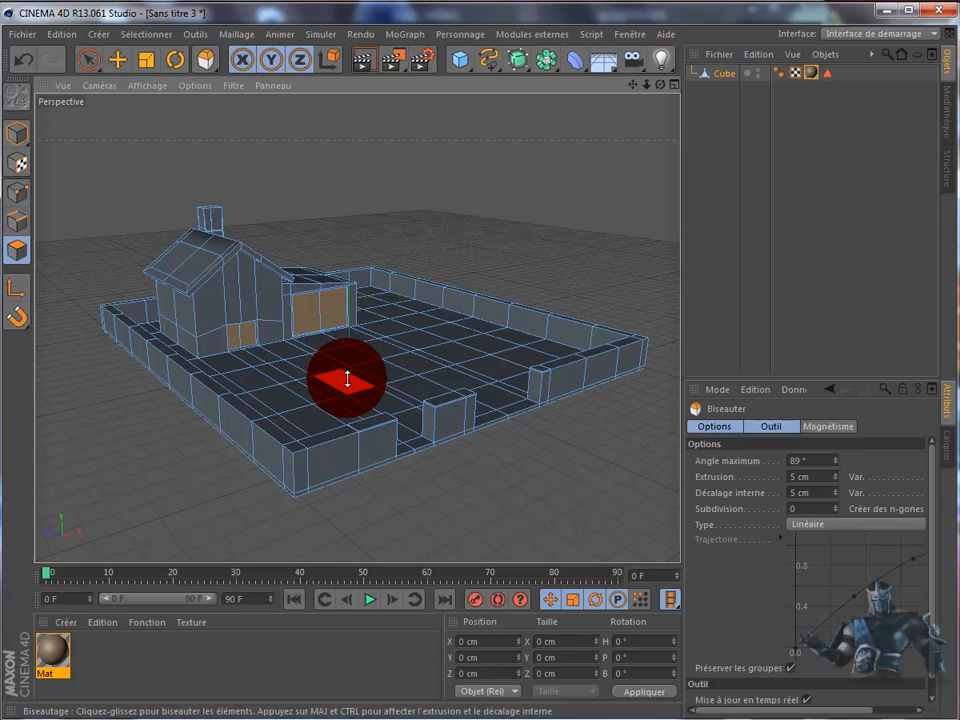
pyautogui.moveTo(347, 378); pyautogui.dragTo(508, 392)
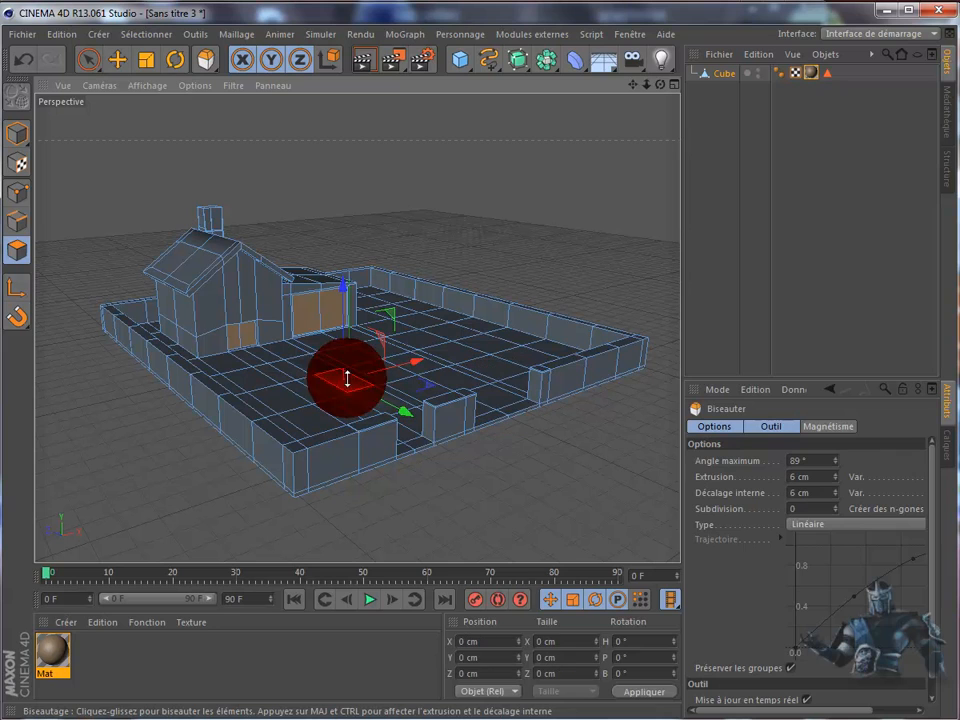
pyautogui.click(50, 33)
pyautogui.click(47, 60)
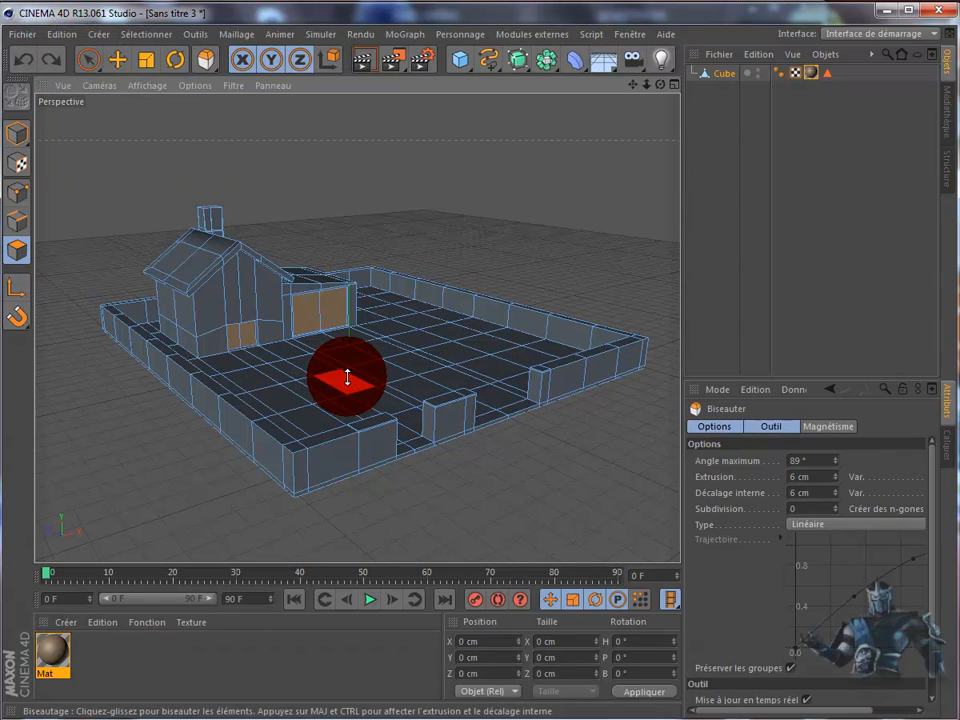
# Select three adjacent floor polygons in front of the house and bevel them together to 92 cm as a raised mound.
pyautogui.click(347, 378)
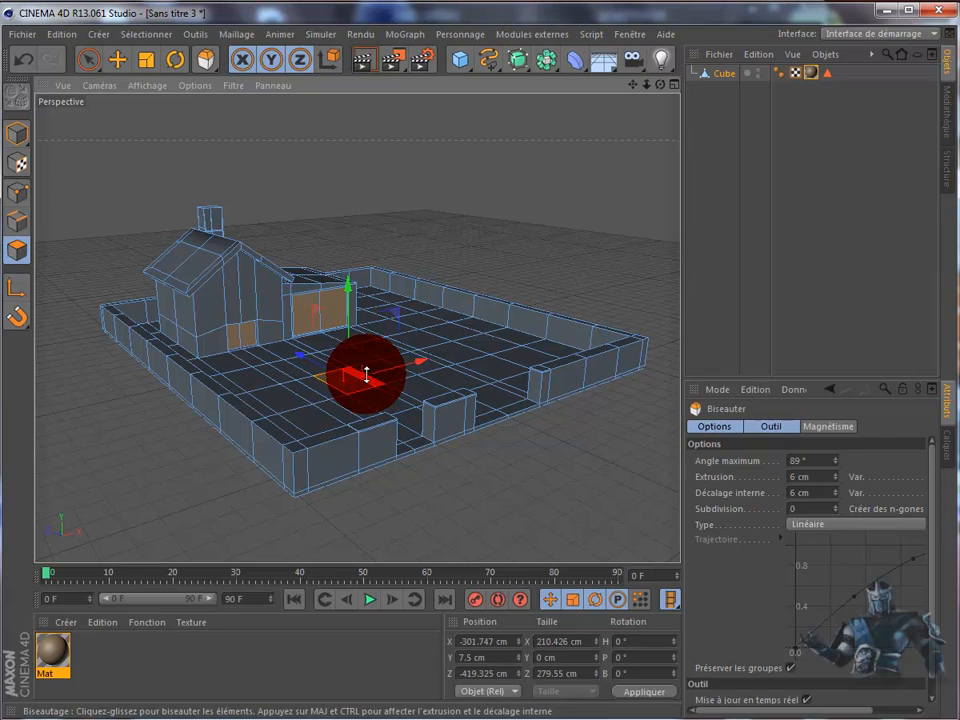
pyautogui.keyDown('shift'); pyautogui.click(381, 361); pyautogui.keyUp('shift')
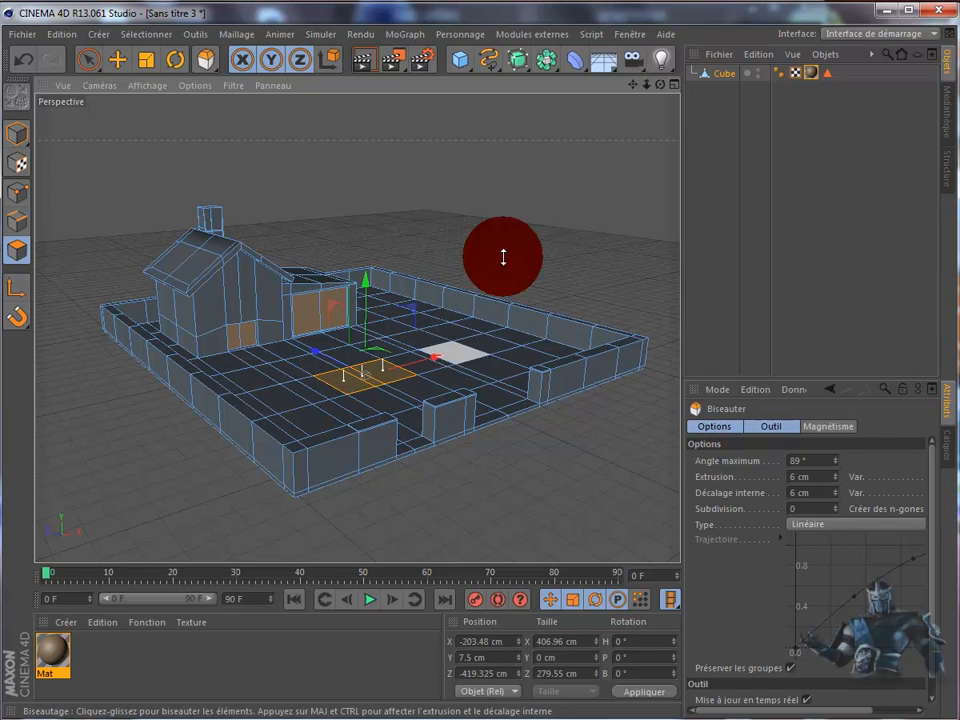
pyautogui.moveTo(657, 85); pyautogui.dragTo(507, 393)
pyautogui.moveTo(366, 141); pyautogui.dragTo(510, 387)
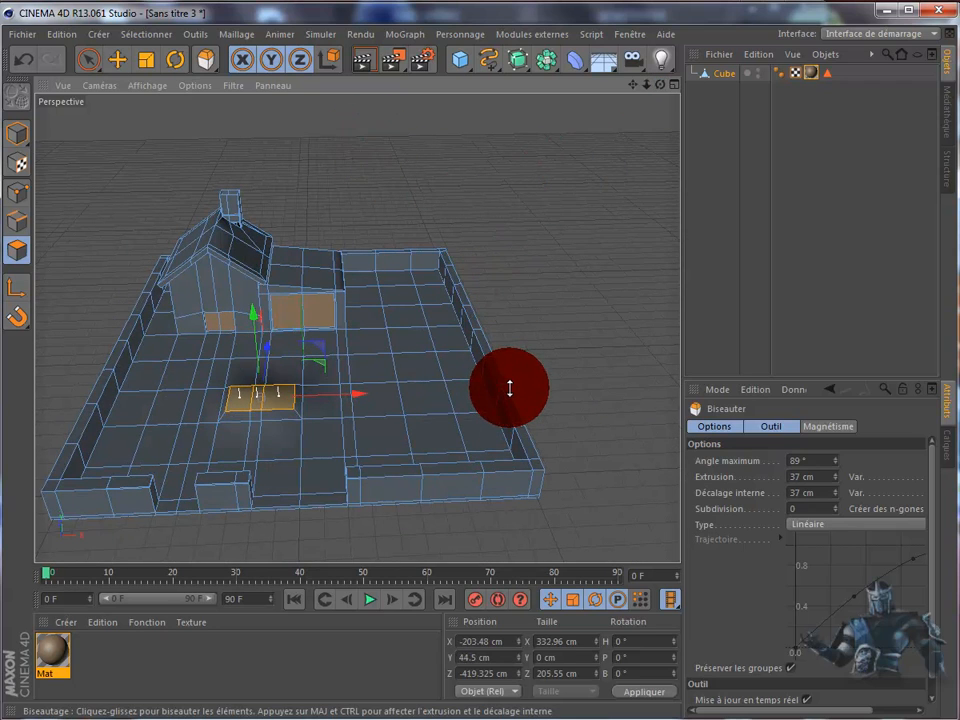
pyautogui.moveTo(508, 393); pyautogui.dragTo(512, 391)
pyautogui.moveTo(633, 86); pyautogui.dragTo(508, 392)
pyautogui.moveTo(658, 86); pyautogui.dragTo(508, 393)
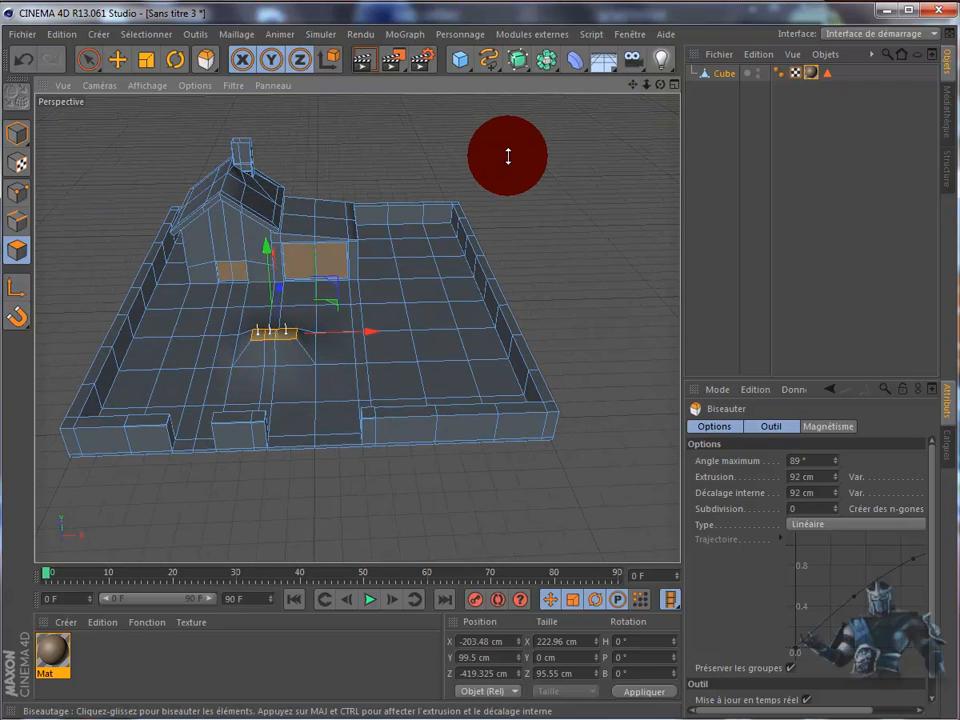
# Matrix-extrude (Extrusion matricielle) one floor polygon beside the mound in 8 steps with a Z displacement of 200.05 cm.
pyautogui.rightClick(508, 156)
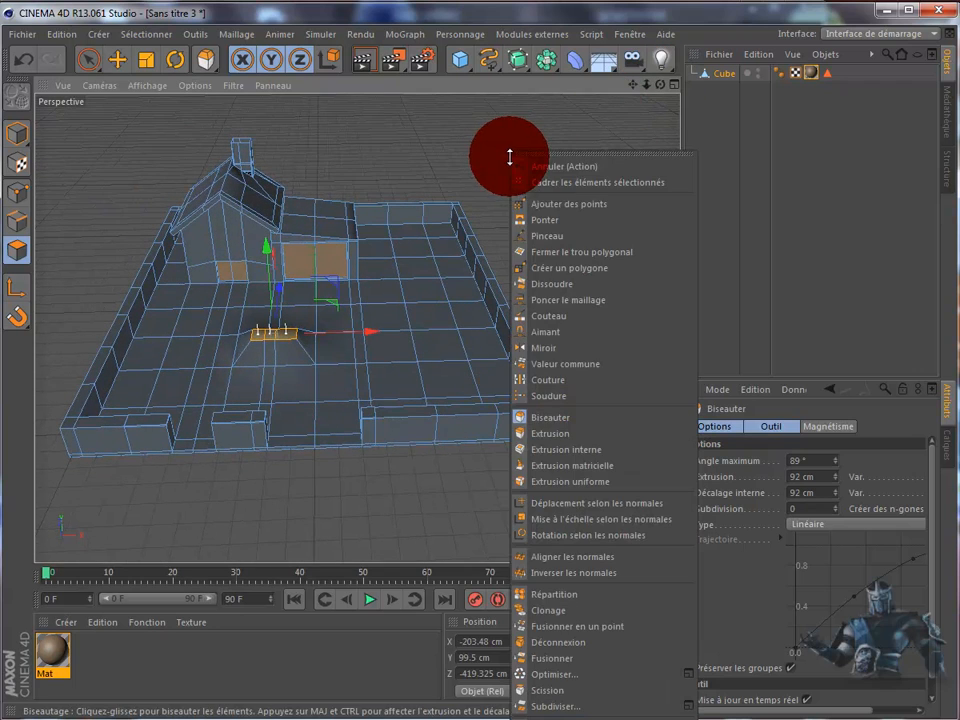
pyautogui.click(575, 466)
pyautogui.click(388, 347)
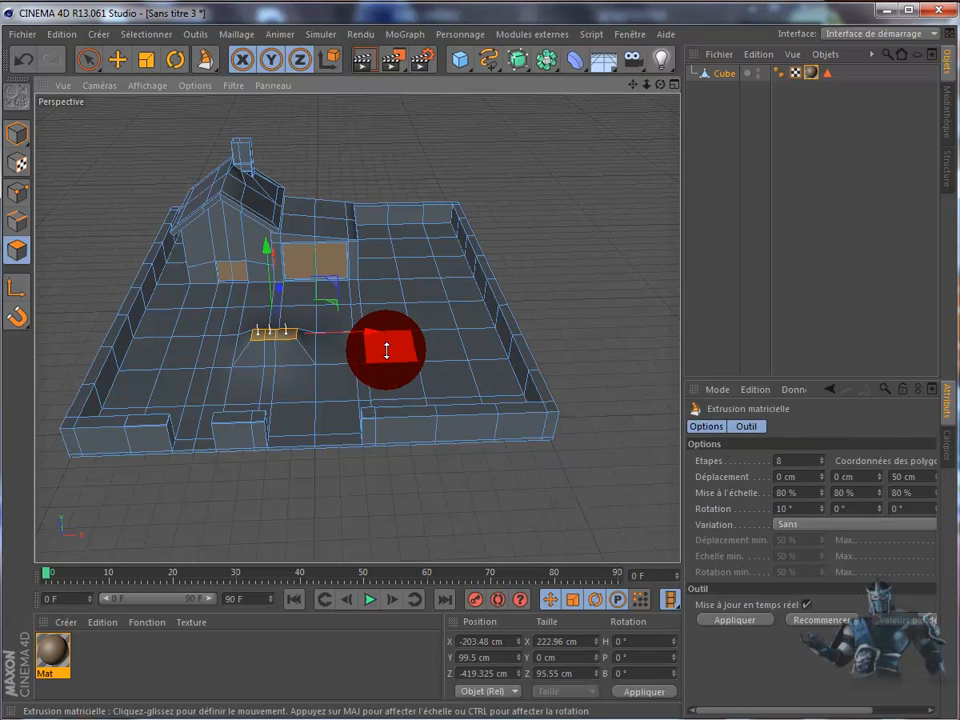
pyautogui.moveTo(388, 347); pyautogui.dragTo(508, 392)
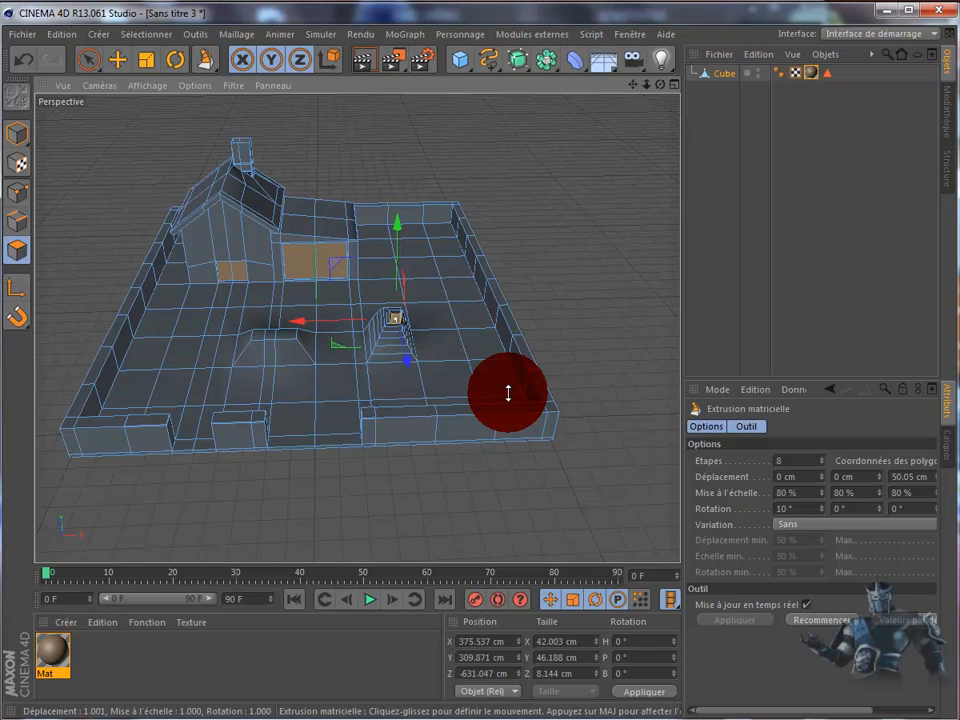
pyautogui.moveTo(508, 393); pyautogui.dragTo(508, 393)
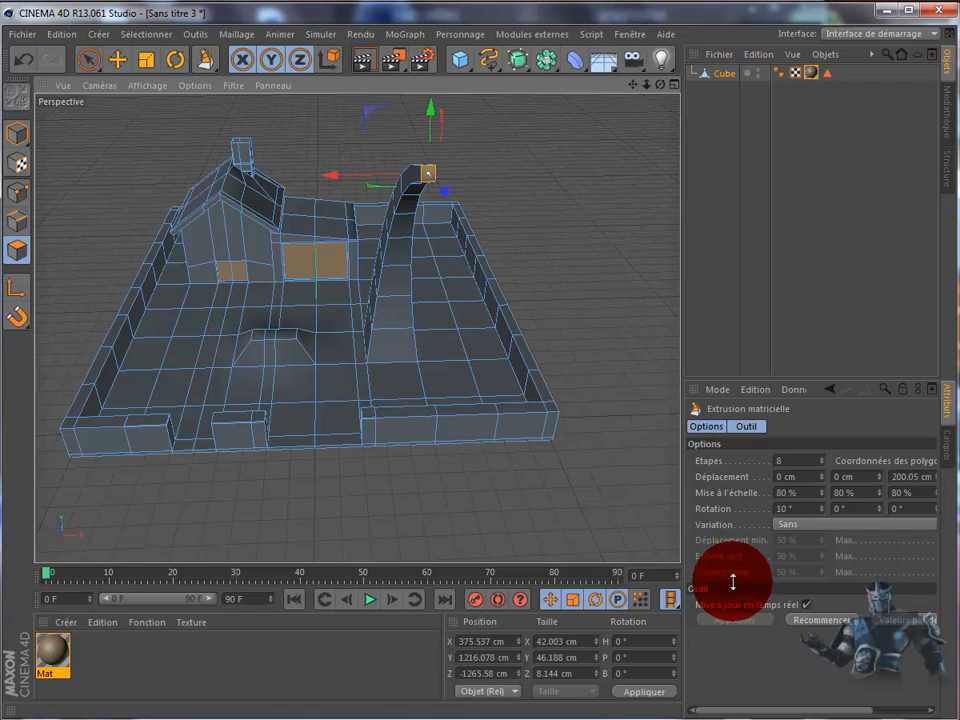
# Set the matrix extrusion to 13 steps, displacement -3.92, -12.44 and 206.58 cm, and second rotation value -4°, and render the view.
pyautogui.moveTo(688, 509); pyautogui.dragTo(619, 508)
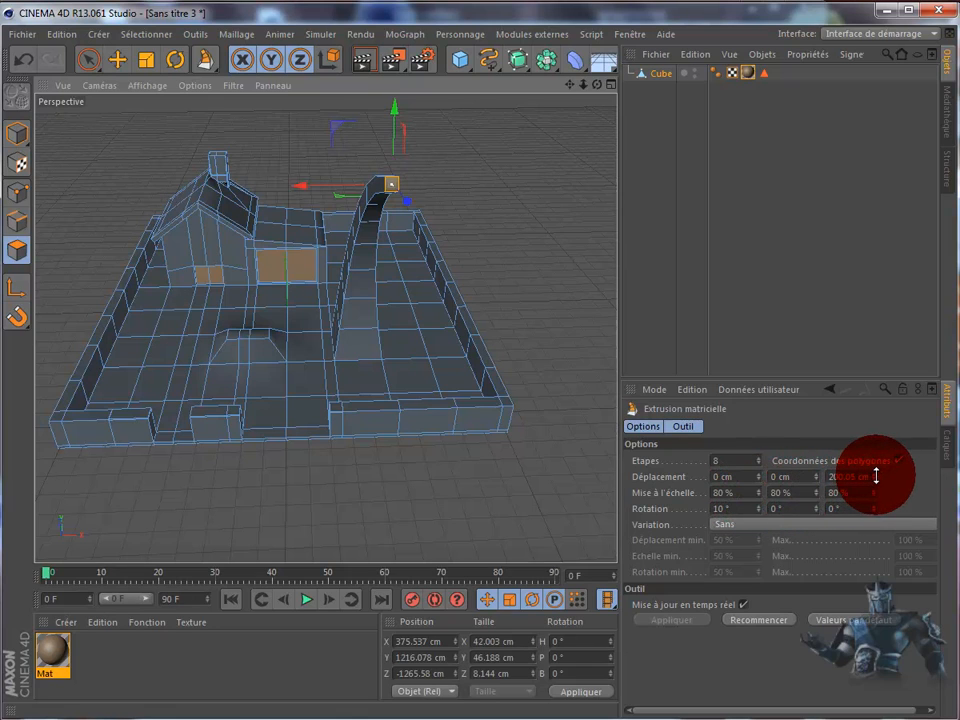
pyautogui.moveTo(875, 476); pyautogui.dragTo(820, 468)
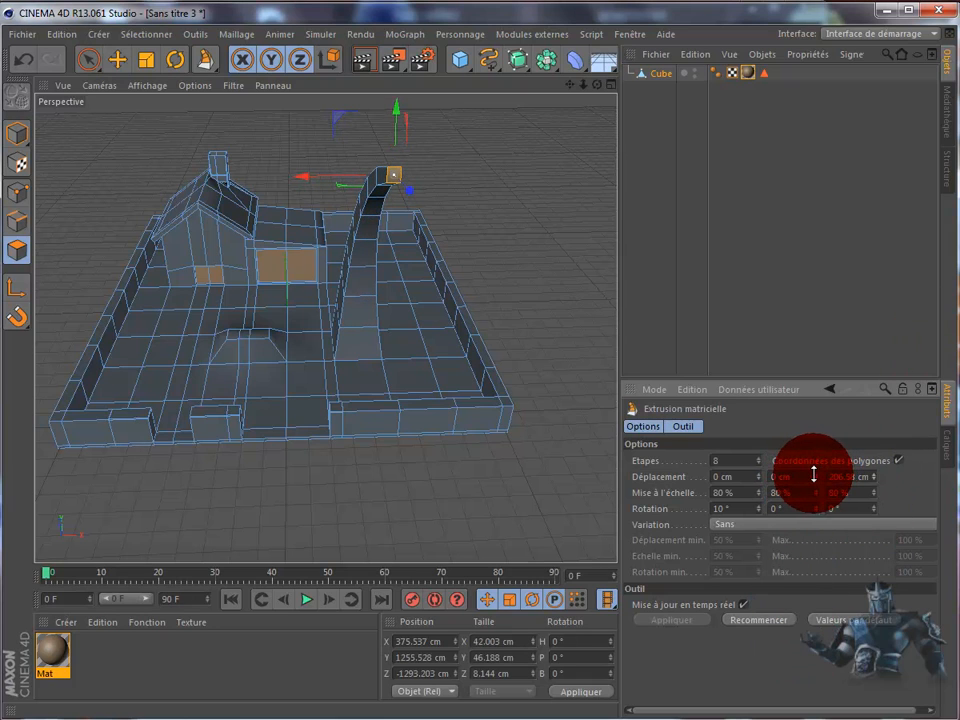
pyautogui.moveTo(816, 473); pyautogui.dragTo(816, 505)
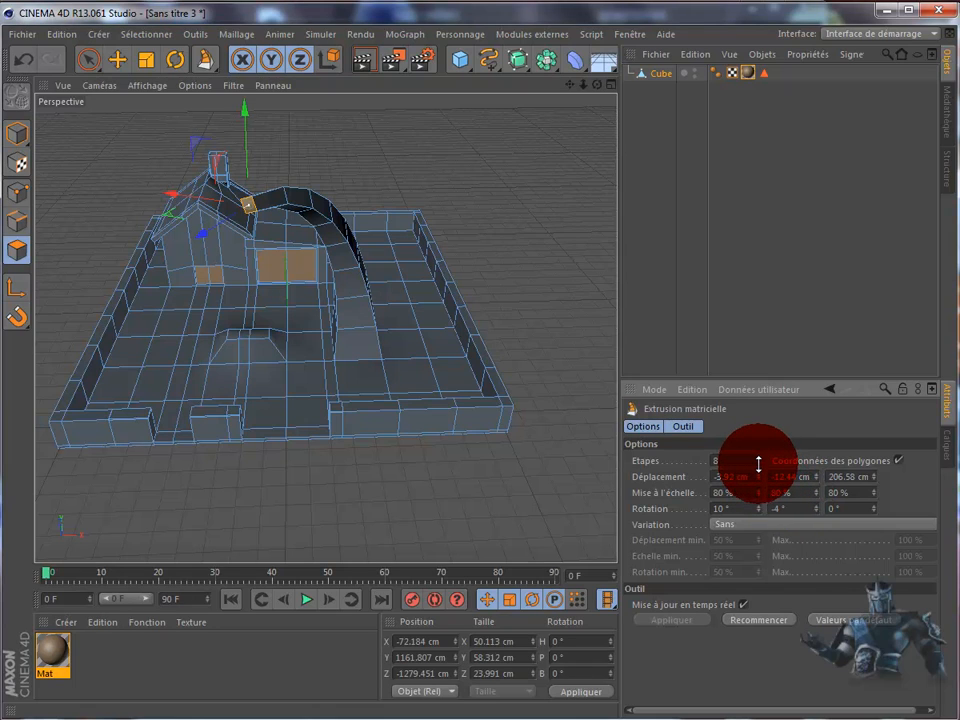
pyautogui.moveTo(758, 462); pyautogui.dragTo(392, 72)
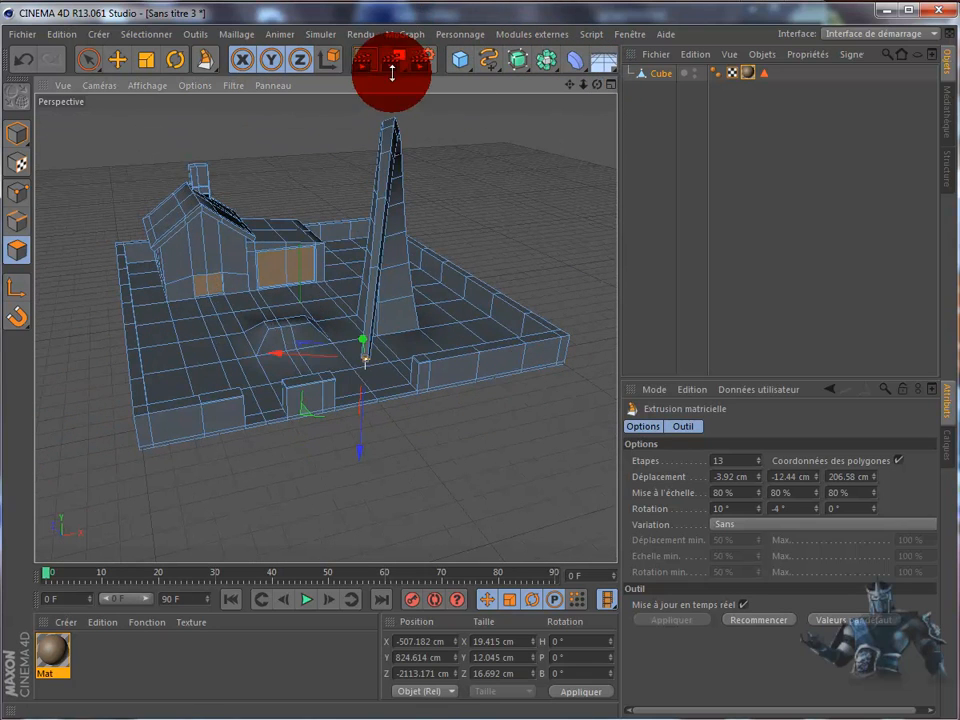
pyautogui.click(362, 60)
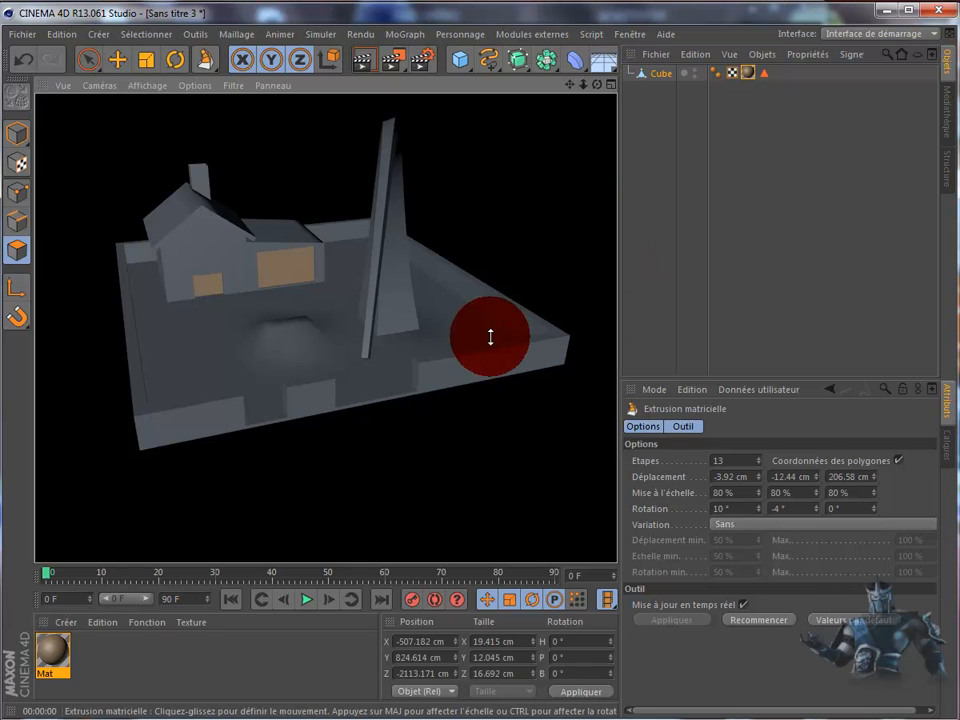
pyautogui.click(643, 75)
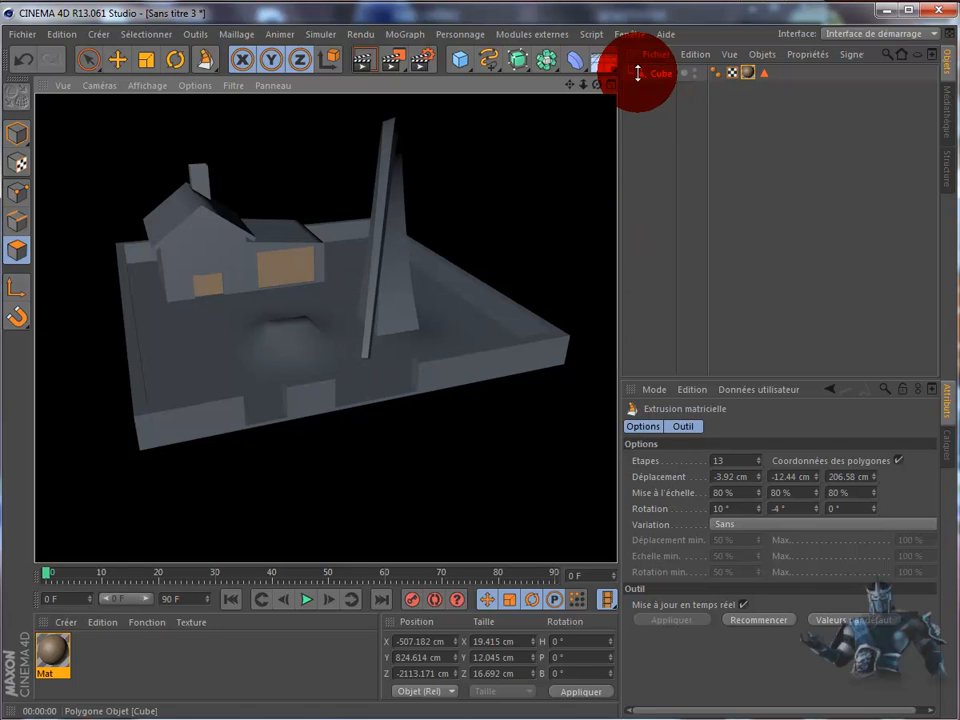